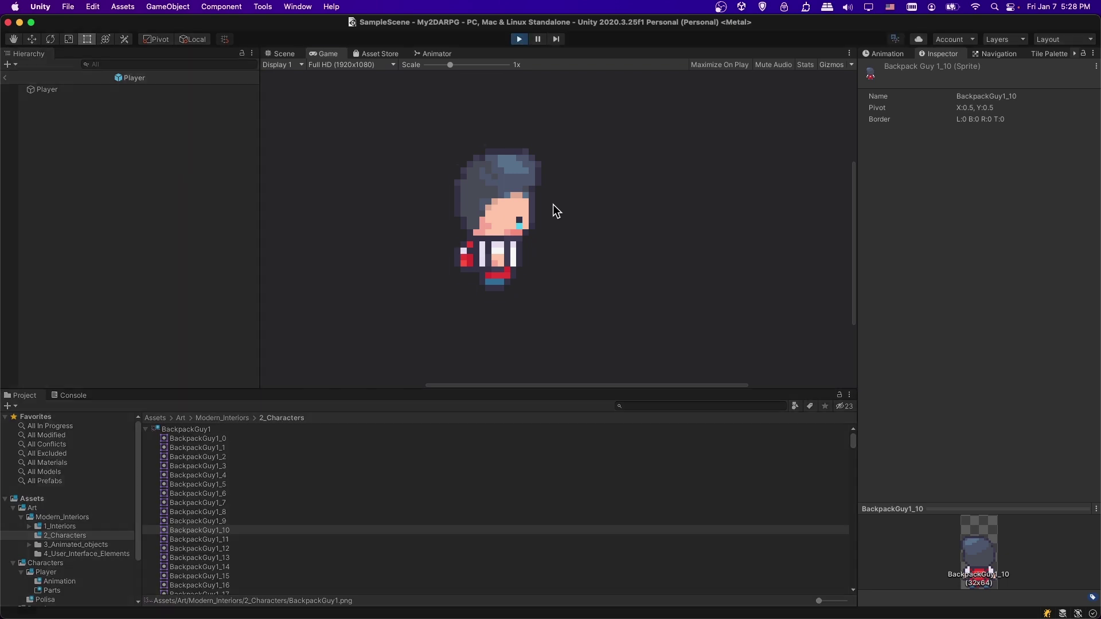
Step: Test moving the player character in all four directions in the running game and stop Play mode
{"action": "key", "text": "s"}
{"action": "key", "text": "d"}
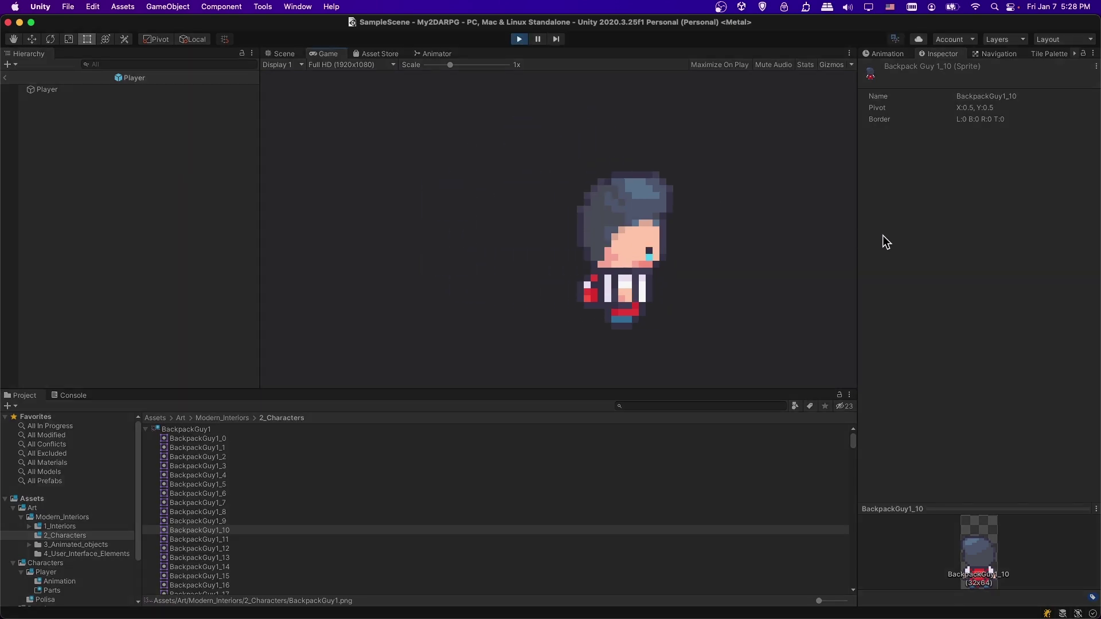
{"action": "key", "text": "w"}
{"action": "key", "text": "a"}
{"action": "key", "text": "s"}
{"action": "key", "text": "d"}
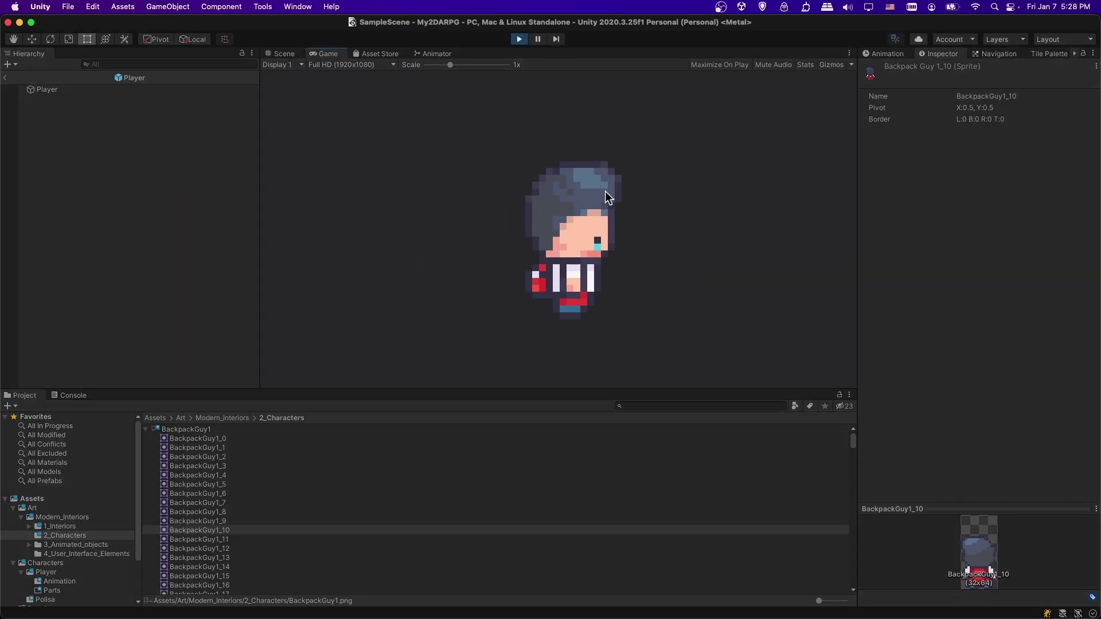
{"action": "key", "text": "w"}
{"action": "key", "text": "a"}
{"action": "left_click", "coordinate": [519, 39]}
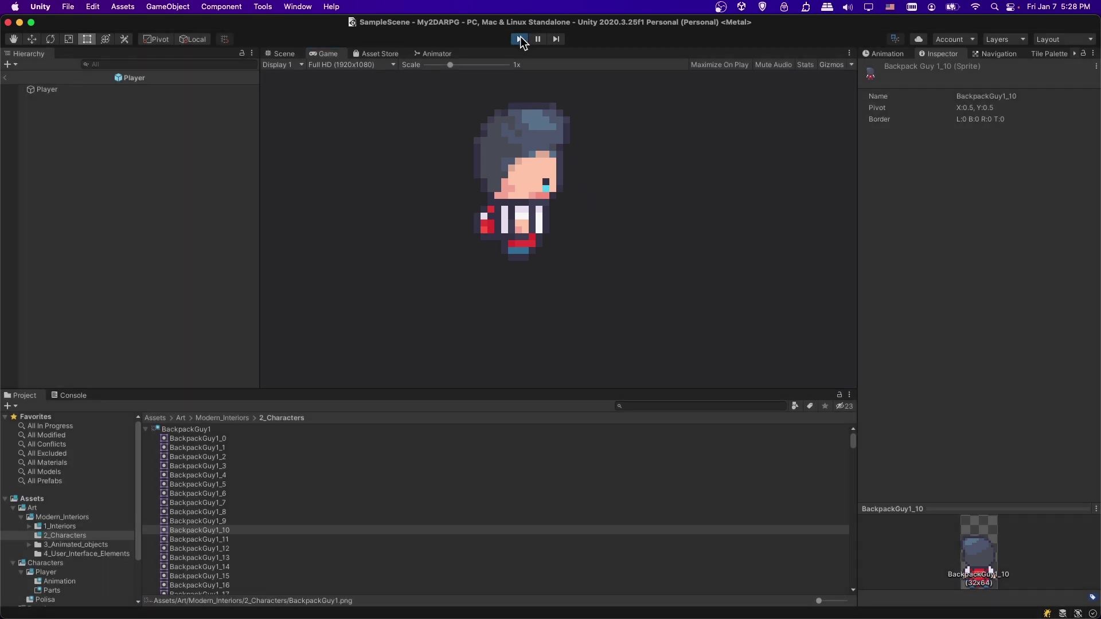
Step: Add an Animator component to the Player prefab
{"action": "left_click", "coordinate": [74, 90]}
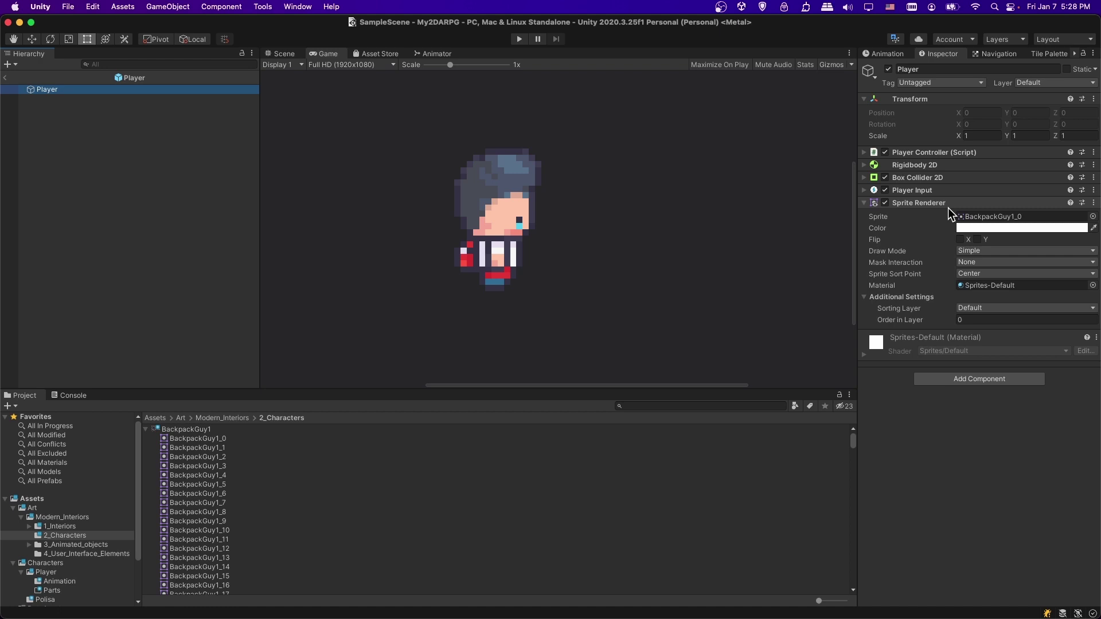
{"action": "left_click", "coordinate": [961, 379]}
{"action": "type", "text": "animator"}
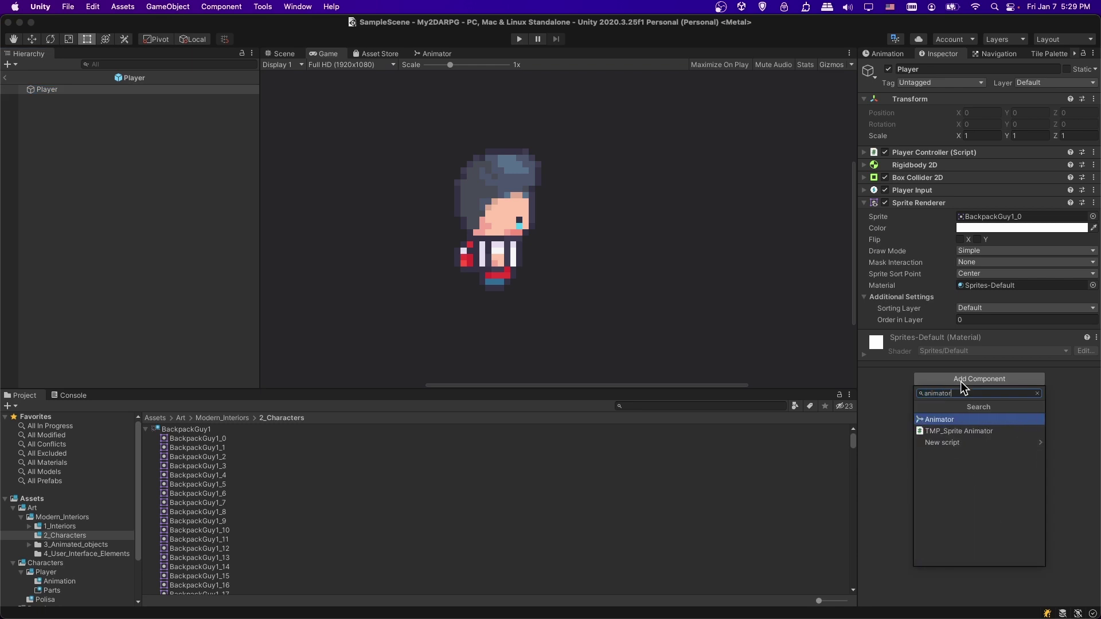
{"action": "left_click", "coordinate": [946, 422]}
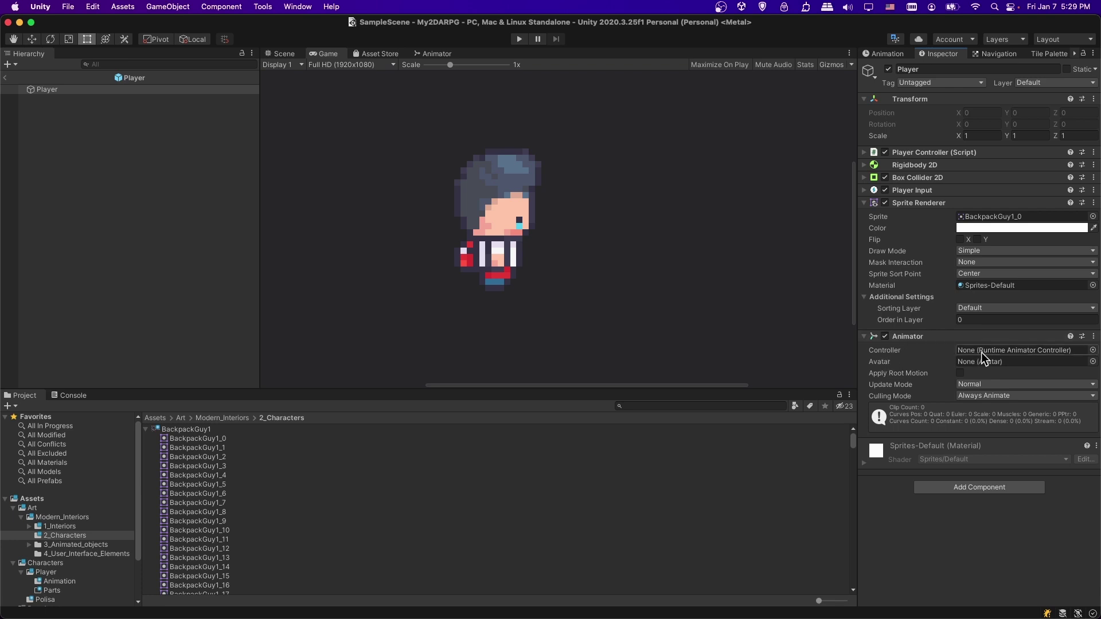
Step: Create an Animator Controller named AC_Player in the Characters/Player folder
{"action": "left_click", "coordinate": [146, 428]}
{"action": "scroll", "coordinate": [66, 535], "scroll_direction": "down", "scroll_amount": 3}
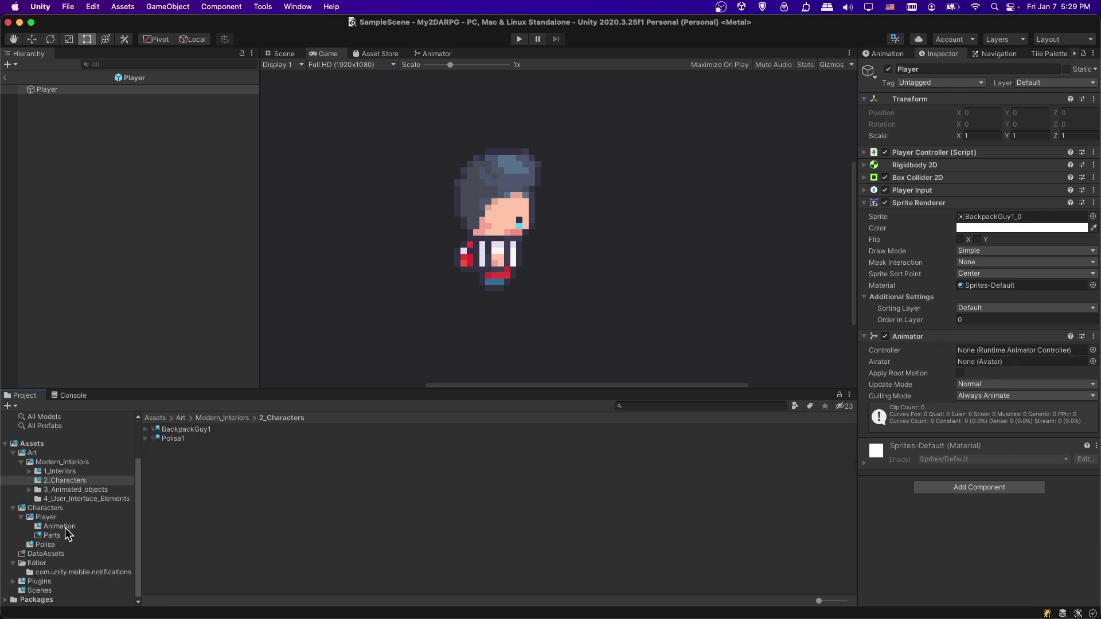
{"action": "left_click", "coordinate": [67, 519]}
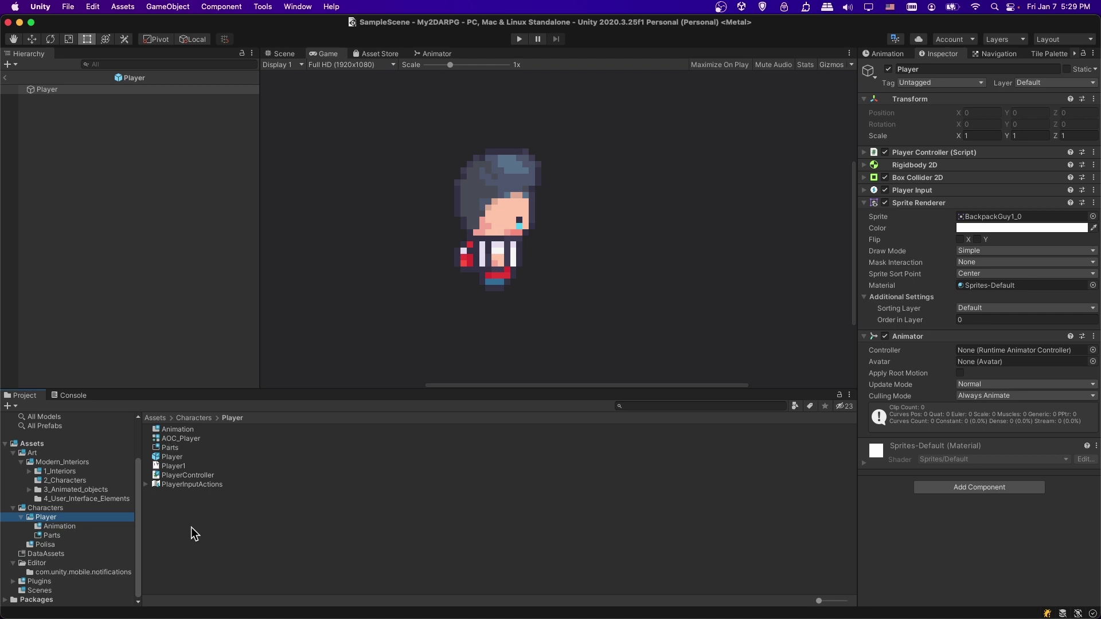
{"action": "right_click", "coordinate": [183, 506]}
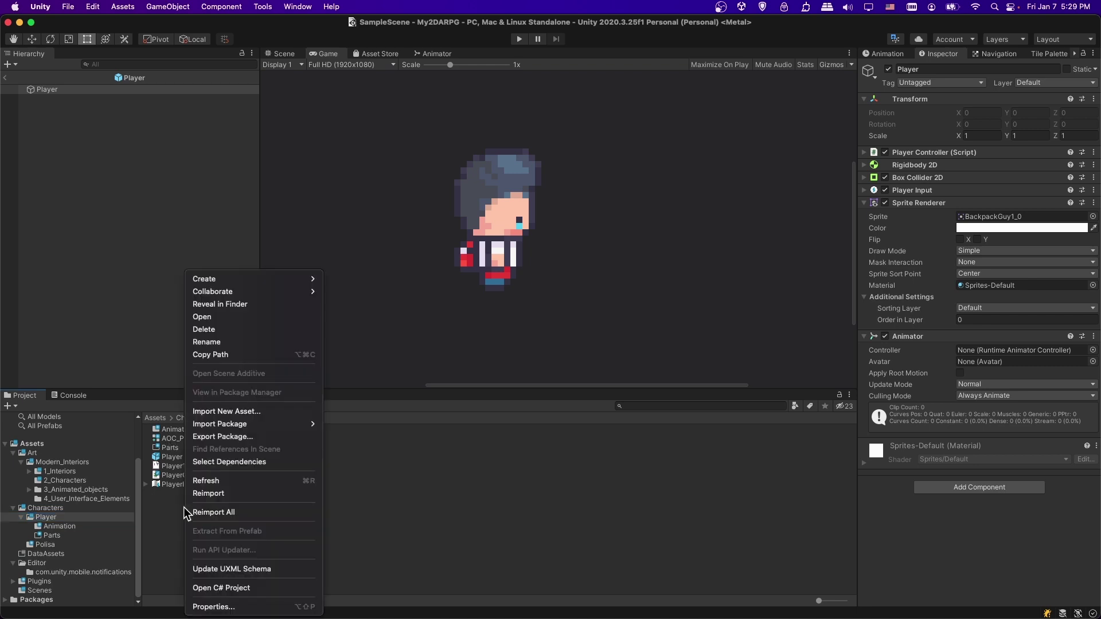
{"action": "mouse_move", "coordinate": [222, 279]}
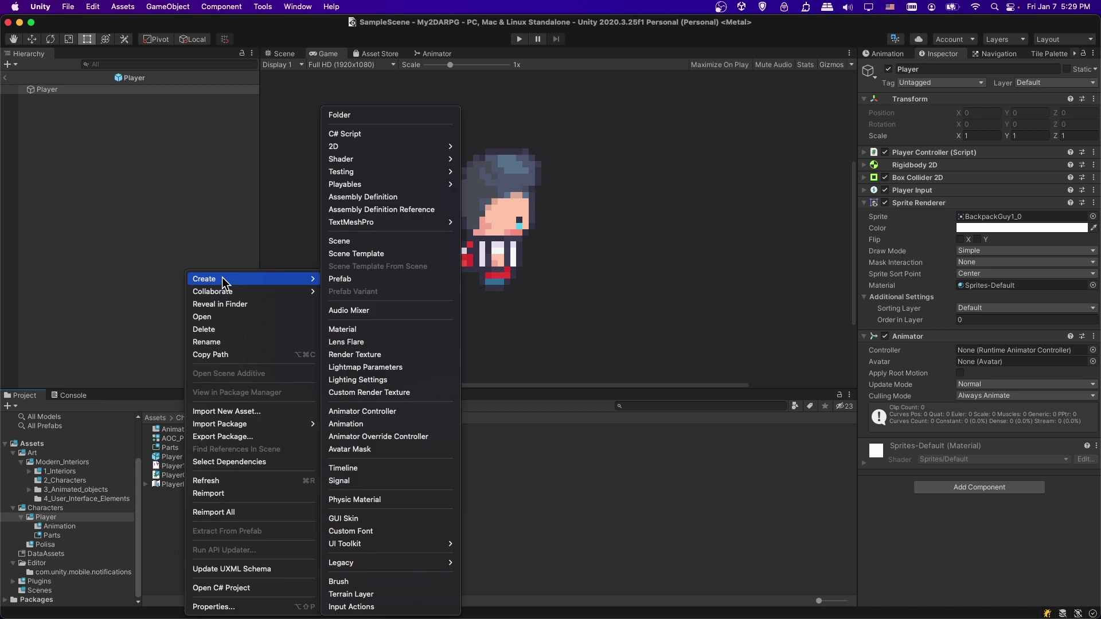
{"action": "left_click", "coordinate": [394, 413]}
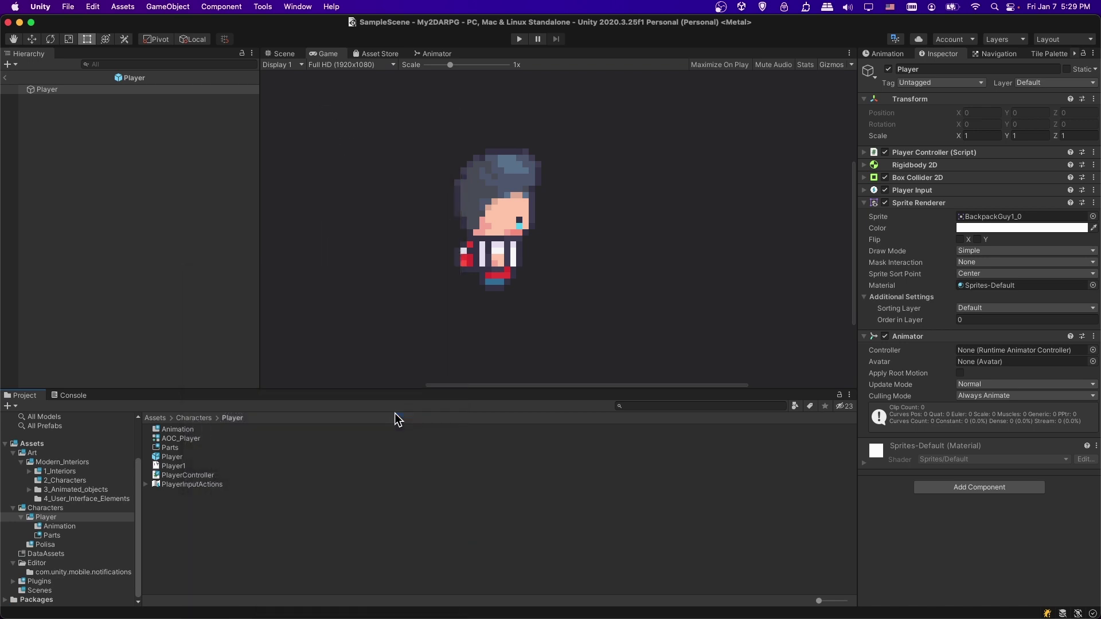
{"action": "type", "text": "AC"}
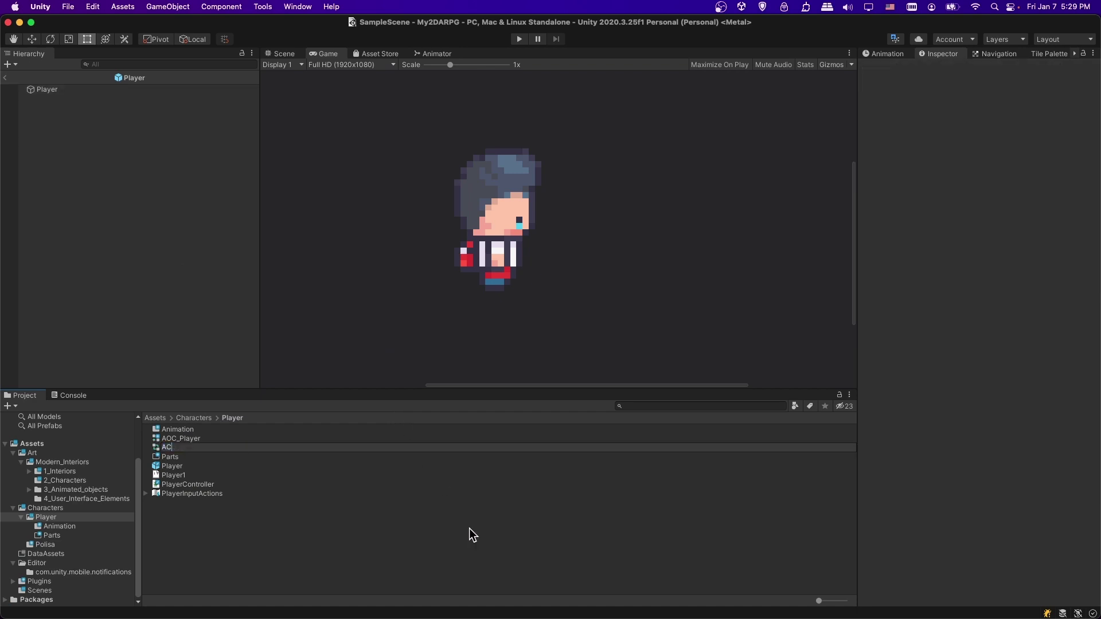
{"action": "type", "text": "_Player"}
Step: Assign AC_Player as the controller of the Player's Animator component and open it for editing
{"action": "left_click", "coordinate": [89, 90]}
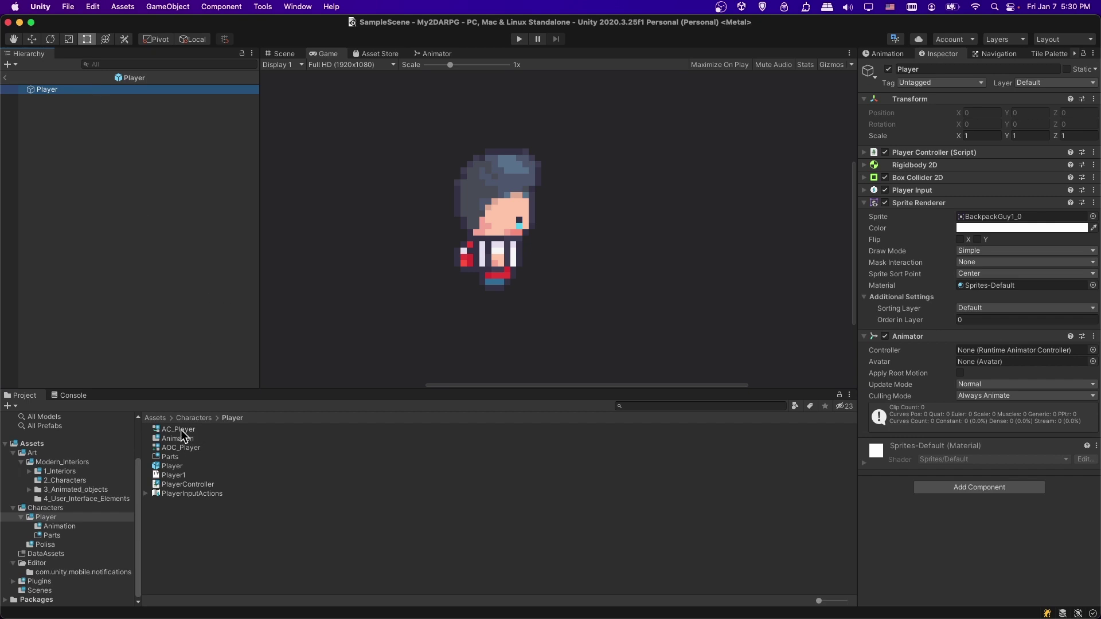
{"action": "left_click_drag", "start_coordinate": [181, 434], "coordinate": [1070, 356]}
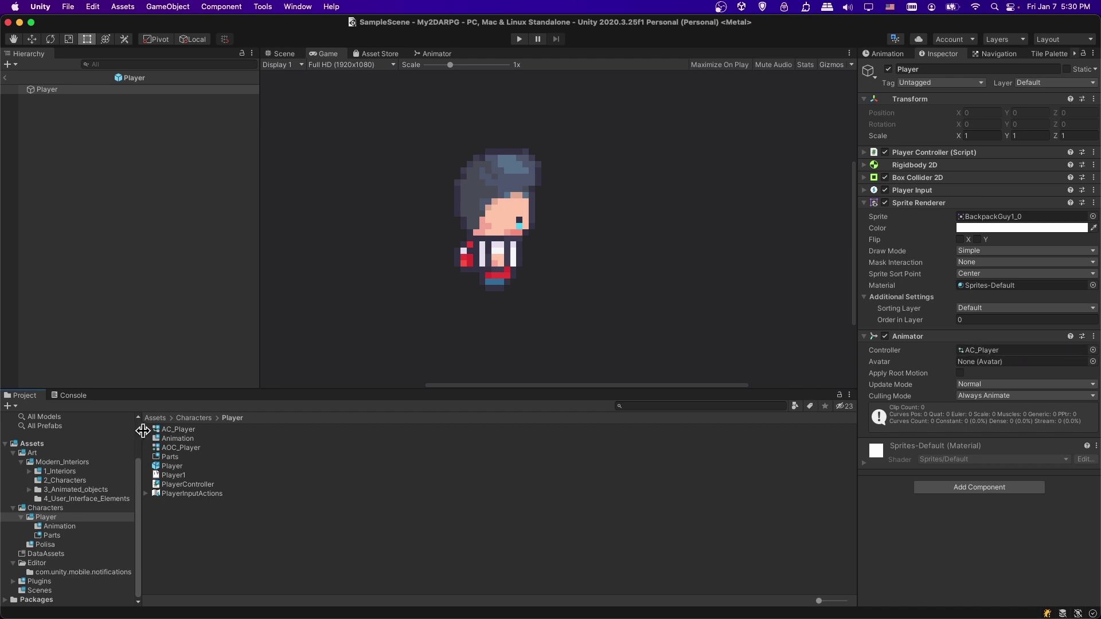
{"action": "left_click", "coordinate": [164, 431]}
{"action": "double_click", "coordinate": [164, 431]}
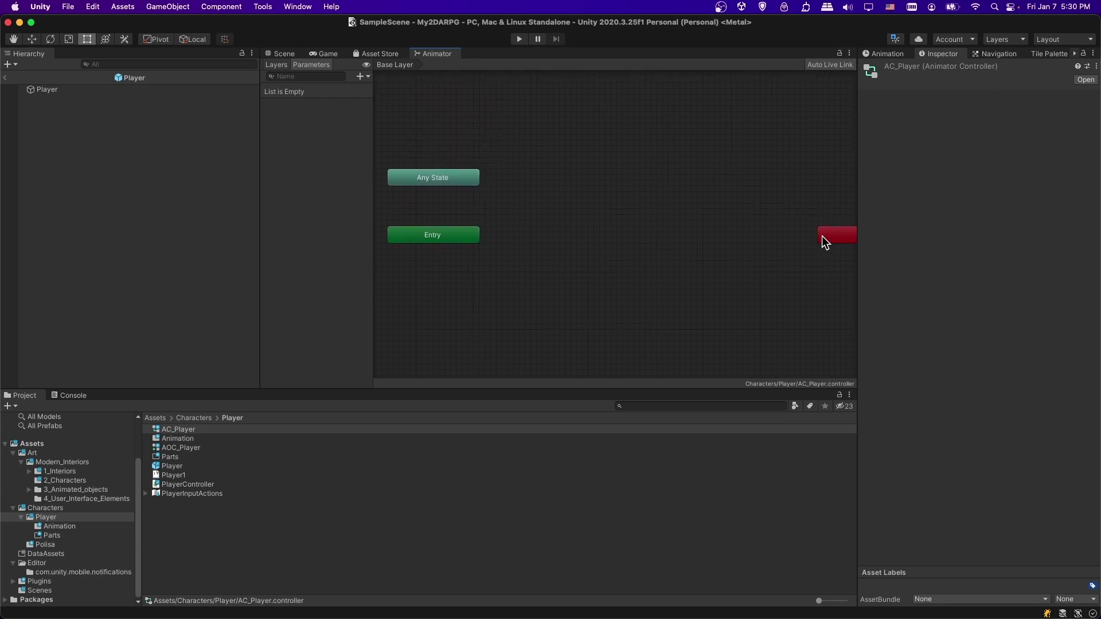
Step: Move the Exit node closer to Entry and create a state from a new blend tree between them
{"action": "left_click_drag", "start_coordinate": [821, 235], "coordinate": [752, 235]}
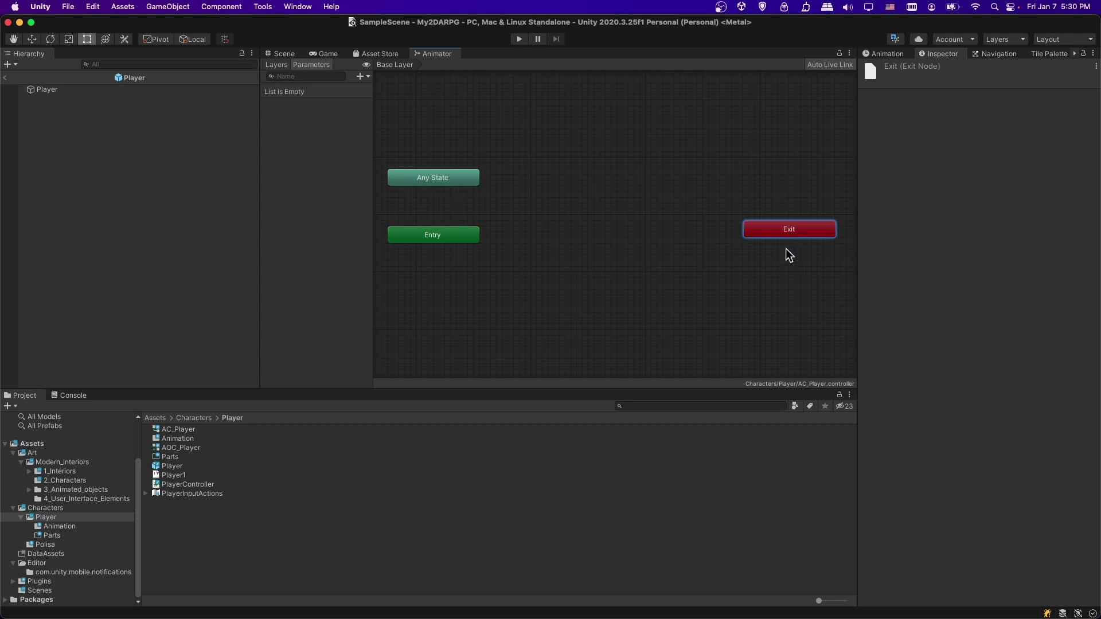
{"action": "left_click", "coordinate": [562, 237]}
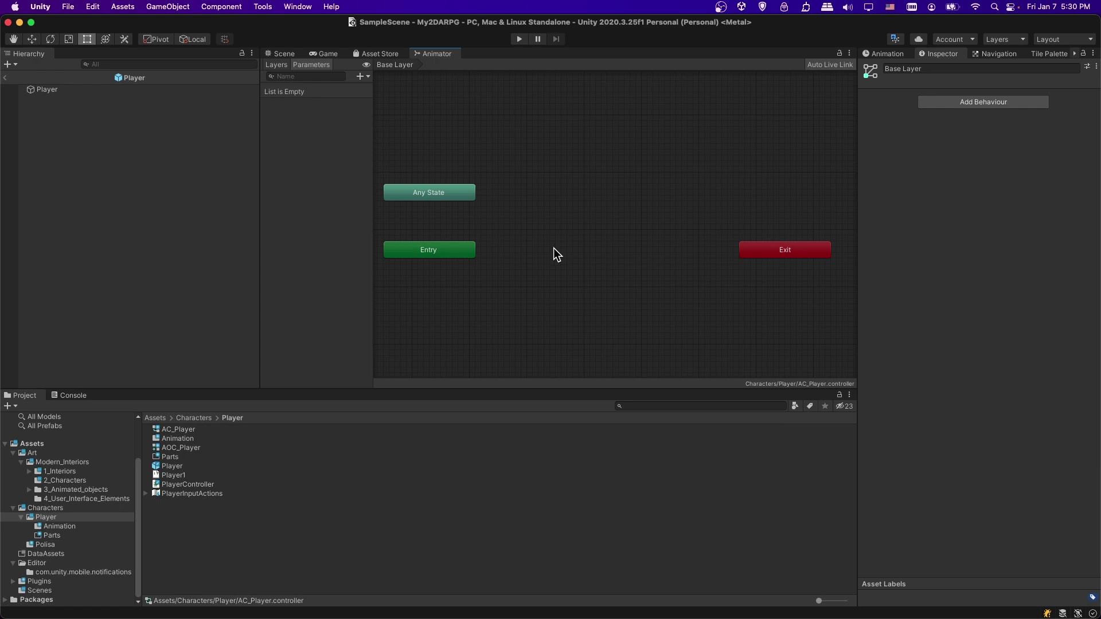
{"action": "right_click", "coordinate": [514, 245]}
{"action": "mouse_move", "coordinate": [528, 253]}
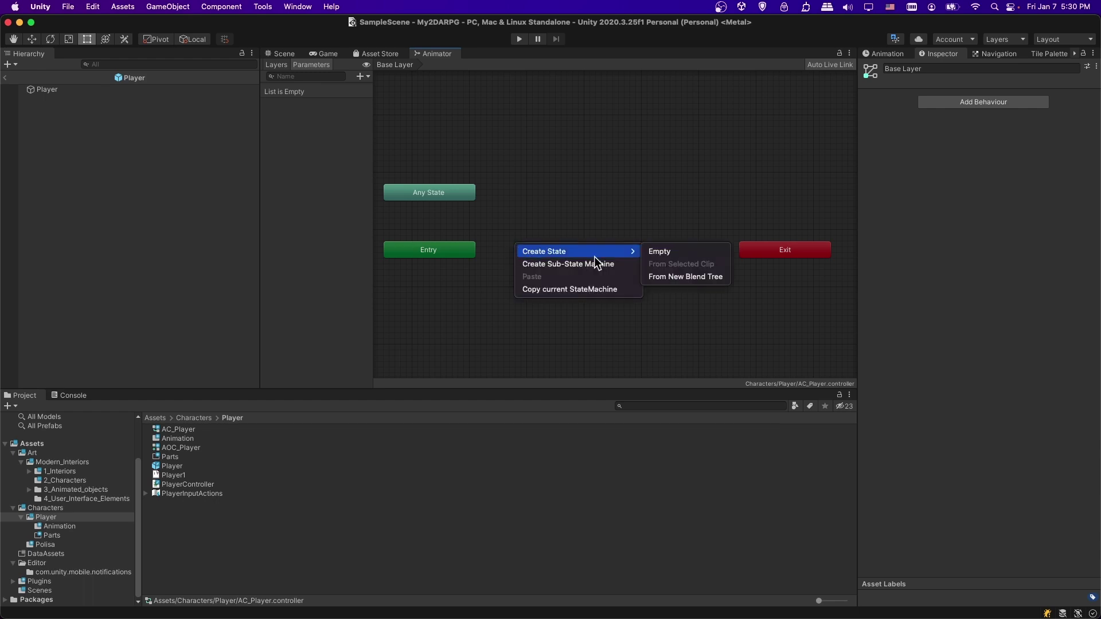
{"action": "left_click", "coordinate": [704, 277]}
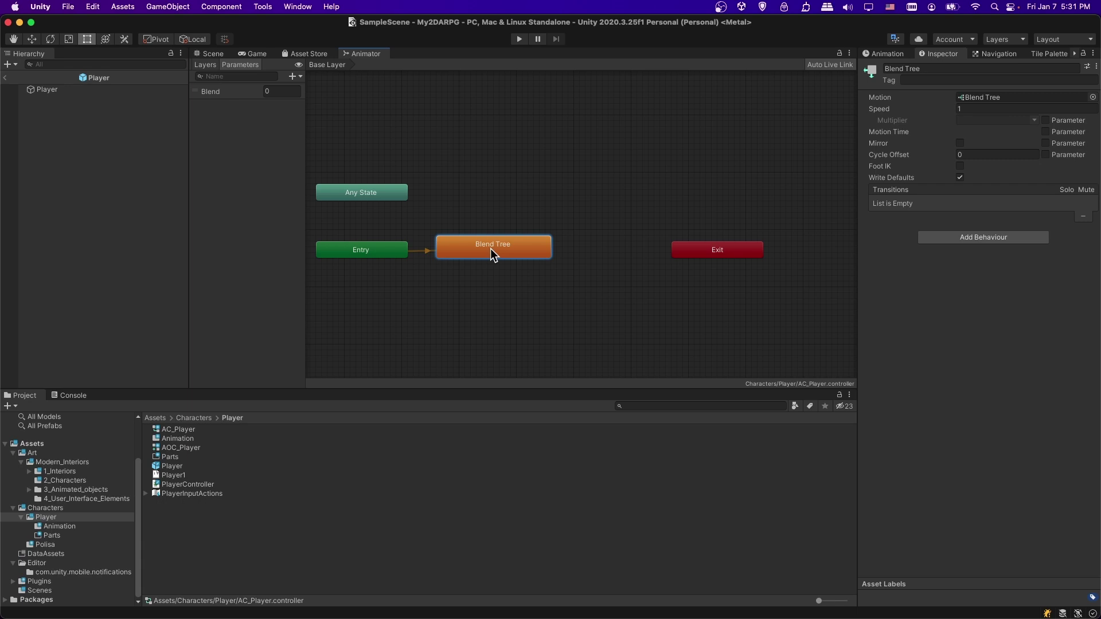
Step: Rename the Blend Tree state as Idle
{"action": "middle_click_drag", "start_coordinate": [536, 215], "coordinate": [575, 222]}
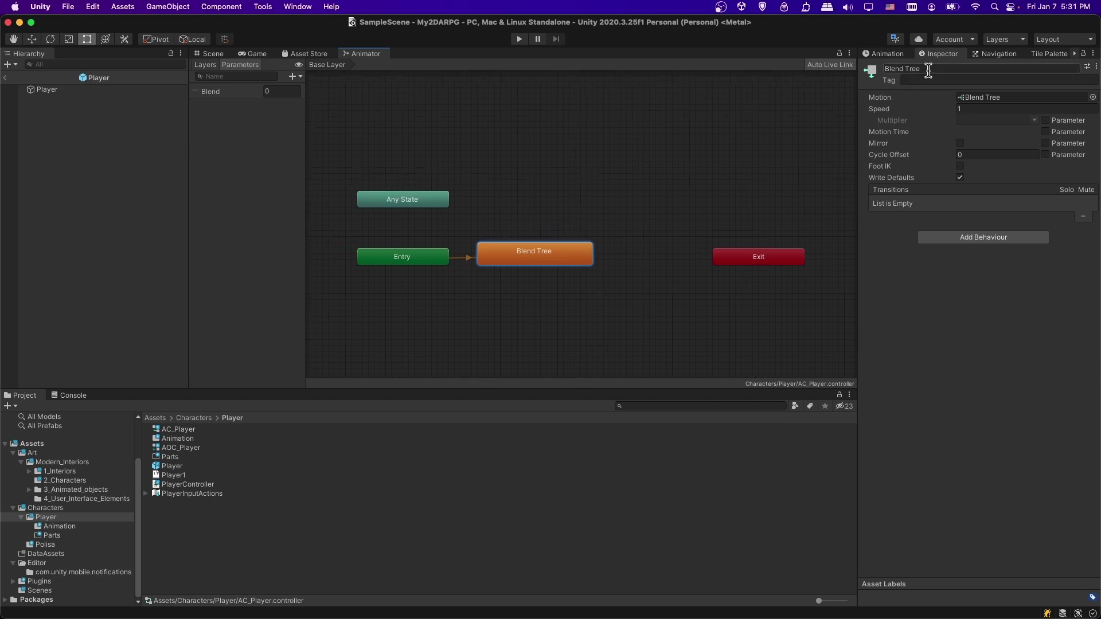
{"action": "left_click", "coordinate": [929, 69]}
{"action": "type", "text": "Idle"}
{"action": "key", "text": "Return"}
Step: Open the Idle state's blend tree and set its blend type to 2D Simple Directional
{"action": "double_click", "coordinate": [984, 98]}
{"action": "left_click", "coordinate": [933, 99]}
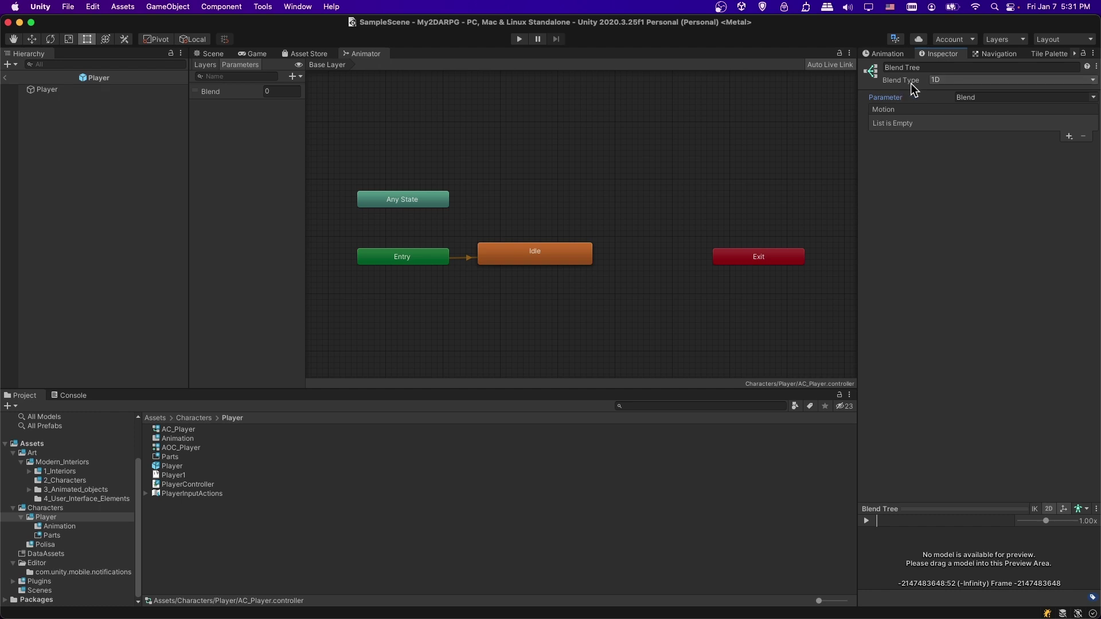
{"action": "left_click", "coordinate": [938, 84]}
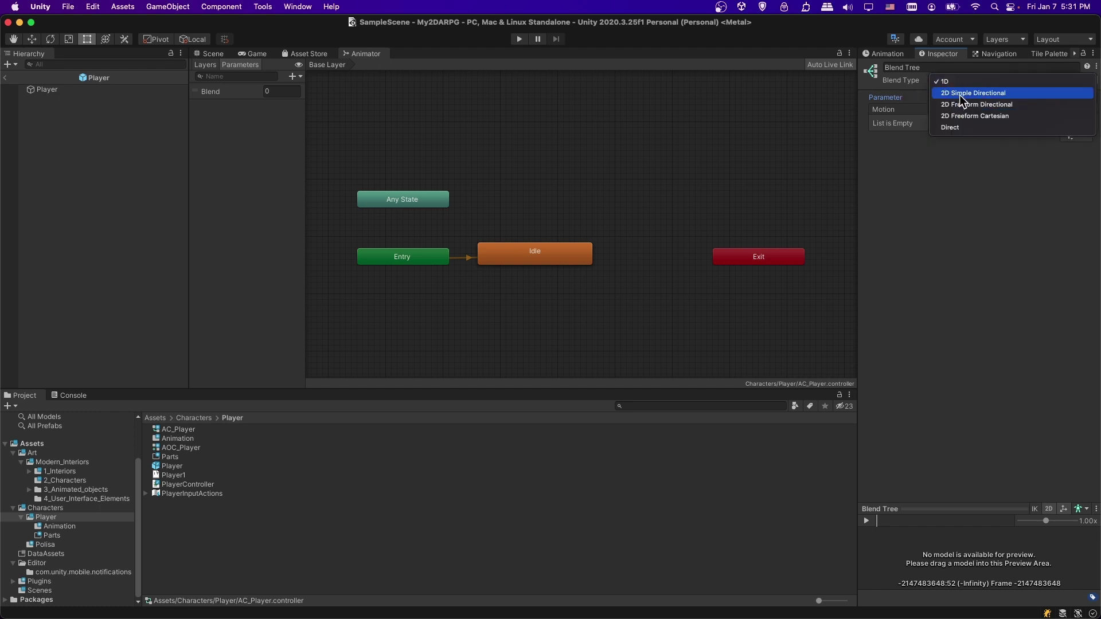
{"action": "left_click", "coordinate": [961, 95]}
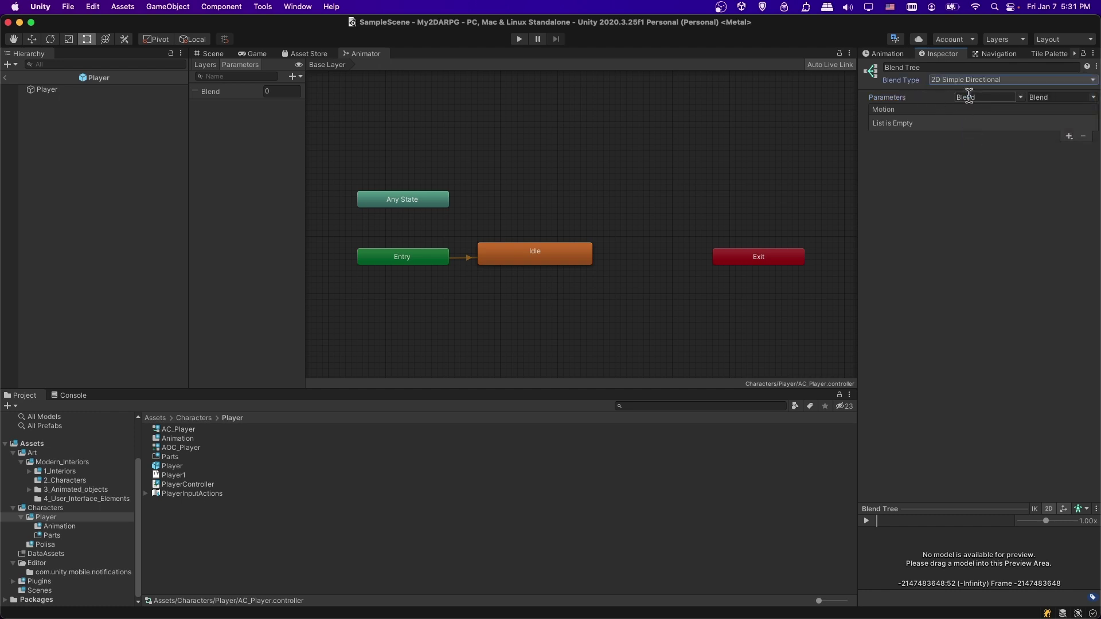
Step: Rename the Blend parameter as XInput
{"action": "double_click", "coordinate": [218, 90]}
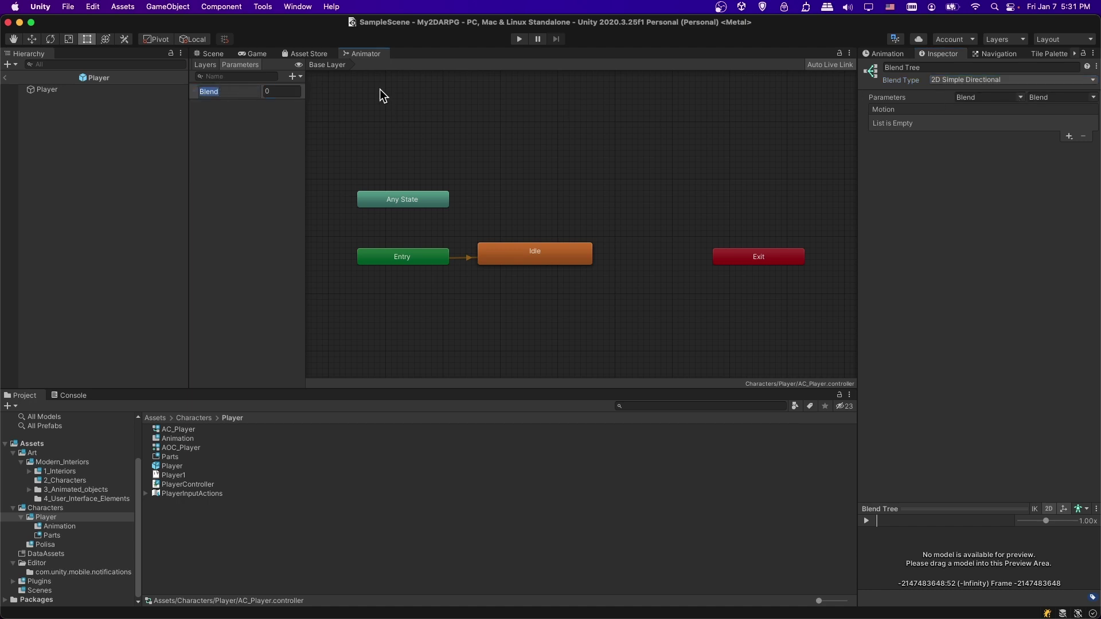
{"action": "type", "text": "XInput"}
{"action": "key", "text": "Return"}
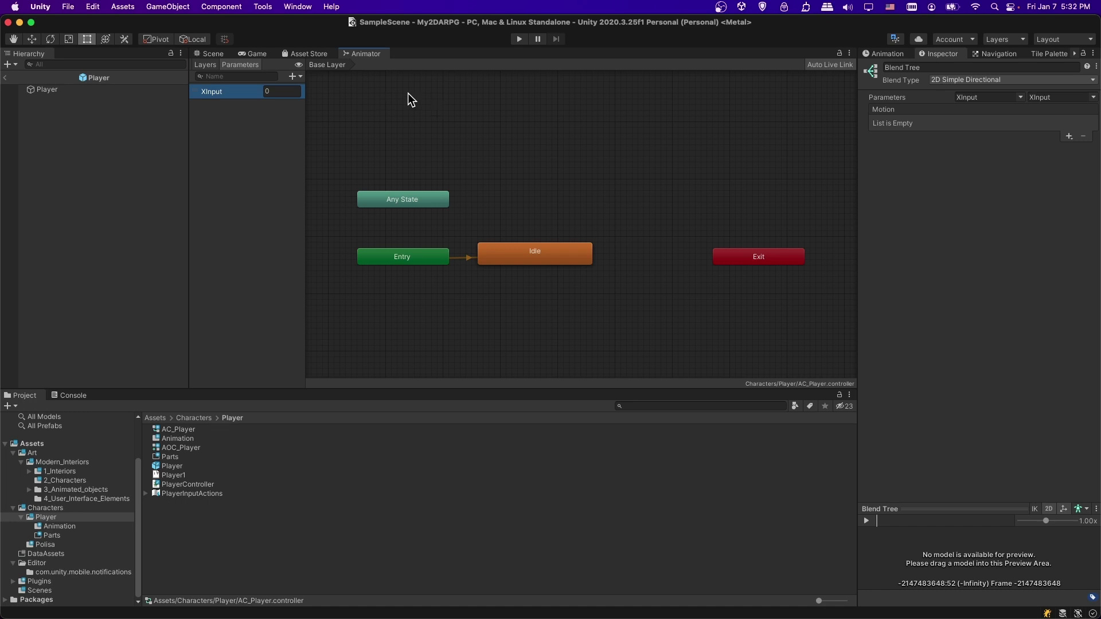
Step: Add a float parameter named YInput and set it as the blend tree's second parameter
{"action": "left_click", "coordinate": [293, 76]}
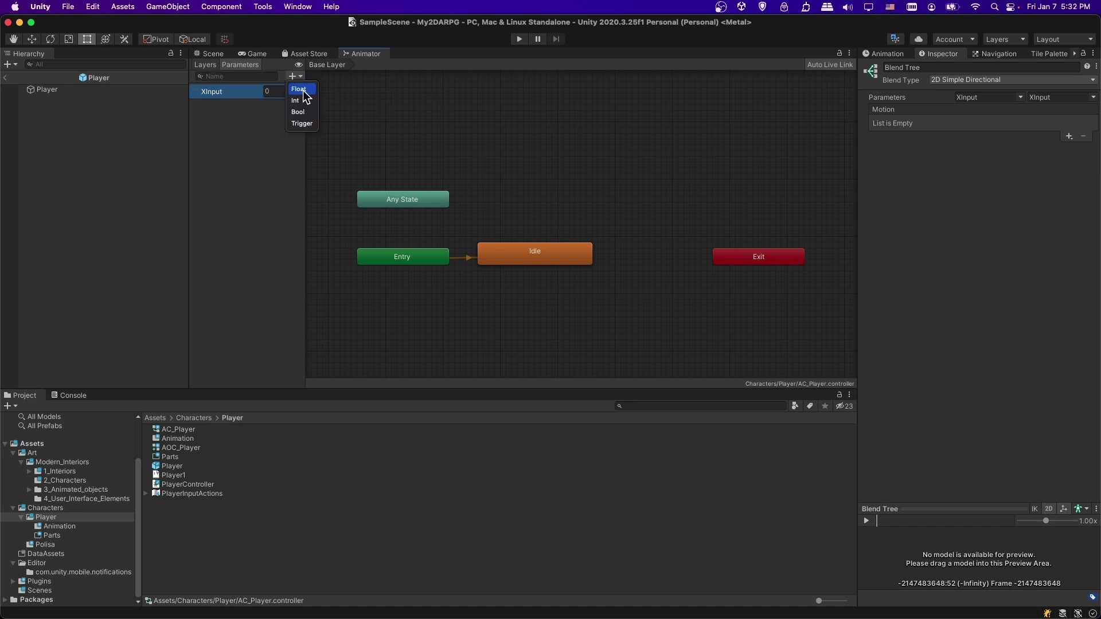
{"action": "left_click", "coordinate": [300, 90]}
{"action": "type", "text": "YInp"}
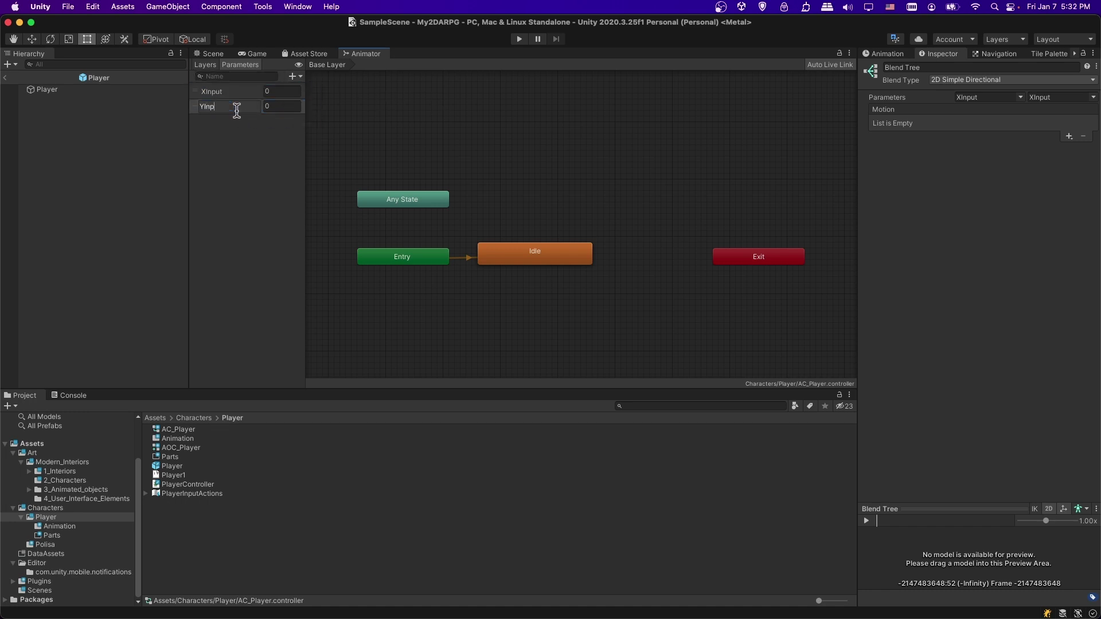
{"action": "type", "text": "ut"}
{"action": "key", "text": "Return"}
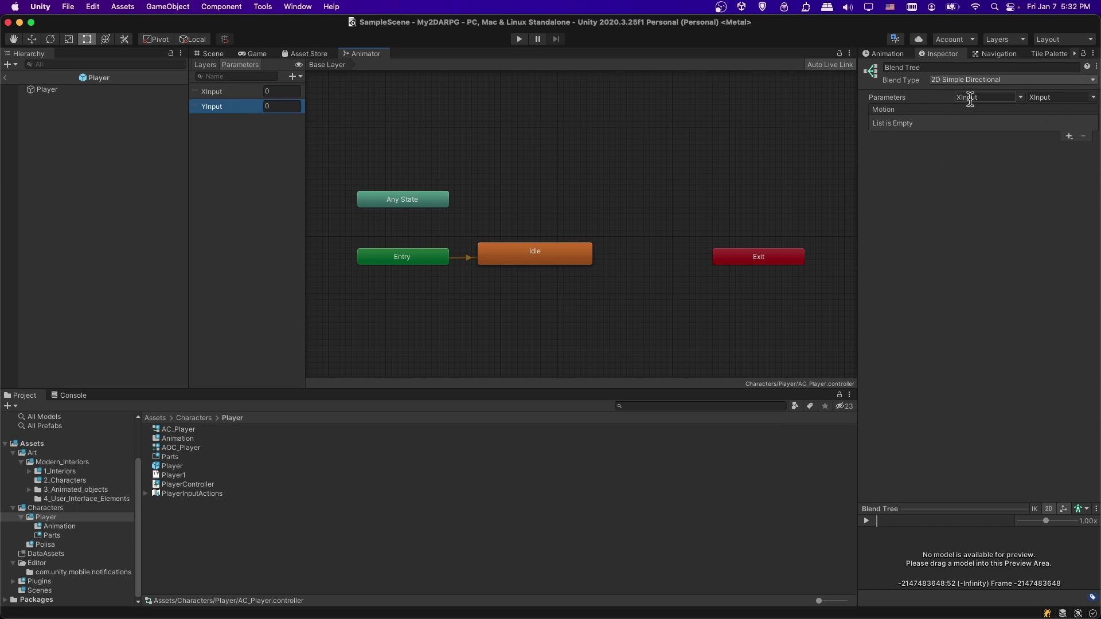
{"action": "left_click", "coordinate": [1092, 97]}
{"action": "left_click", "coordinate": [1086, 123]}
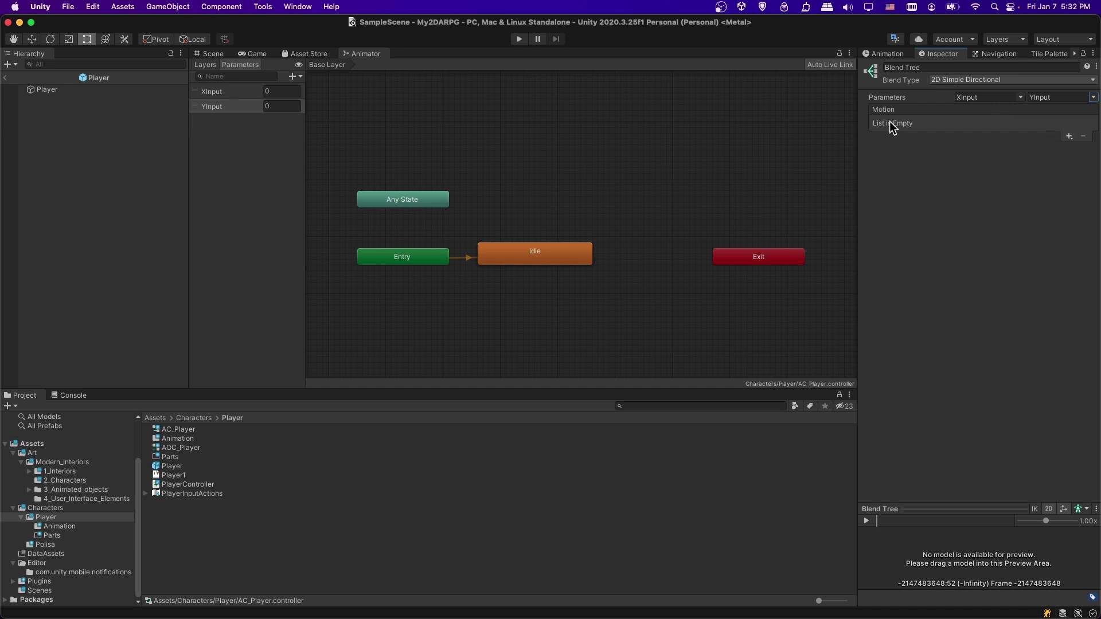
Step: Add four empty motion fields to the Idle blend tree
{"action": "left_click", "coordinate": [1069, 136]}
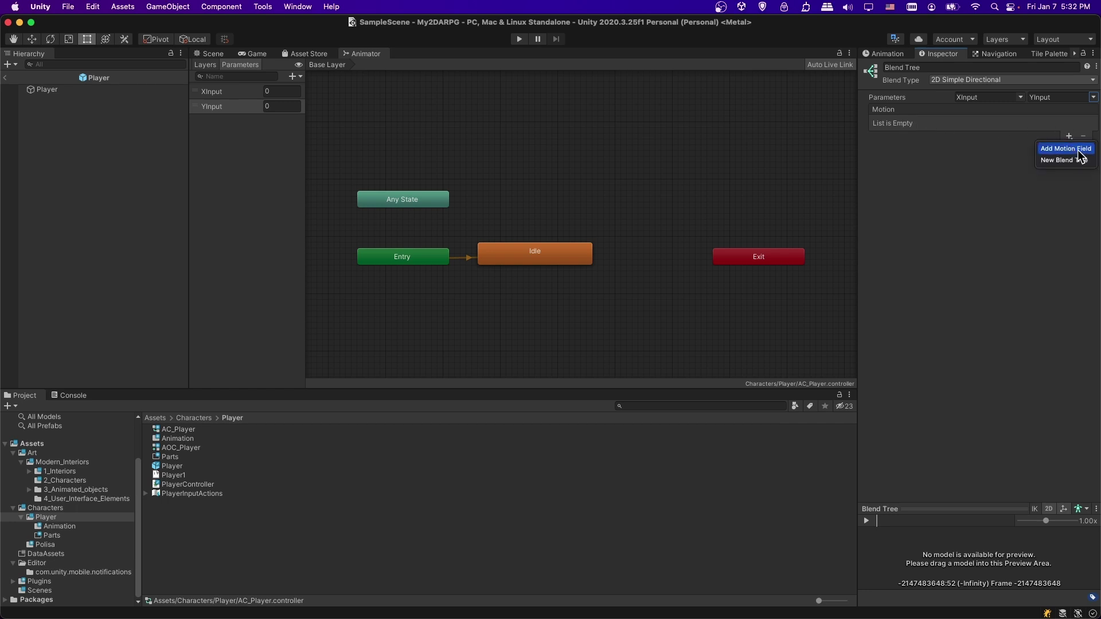
{"action": "left_click", "coordinate": [1076, 150]}
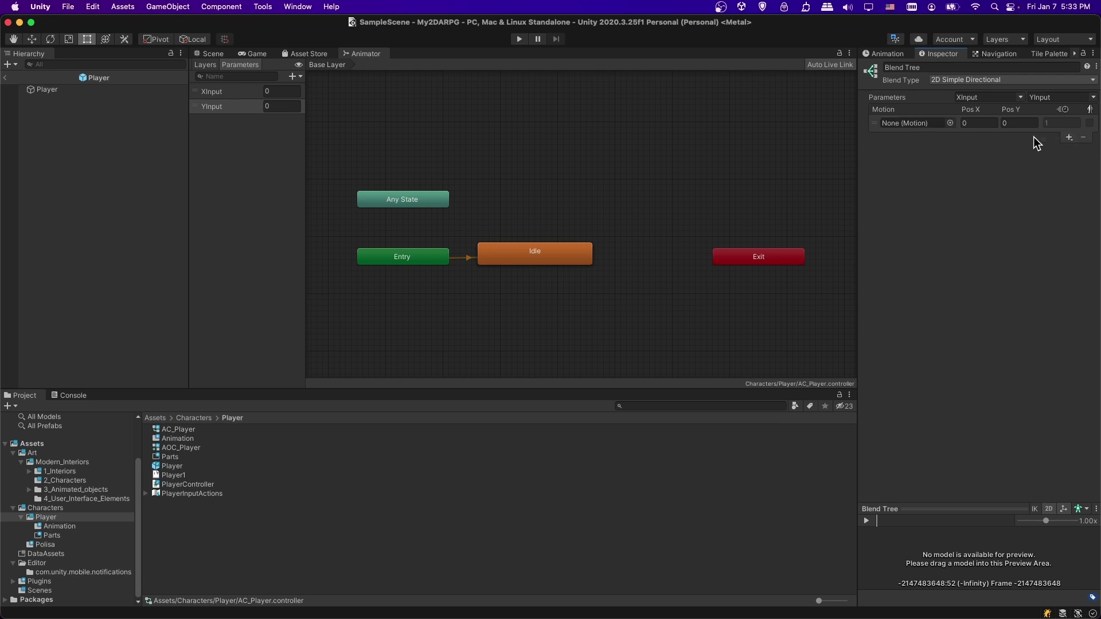
{"action": "left_click", "coordinate": [1070, 138]}
{"action": "left_click", "coordinate": [1069, 137]}
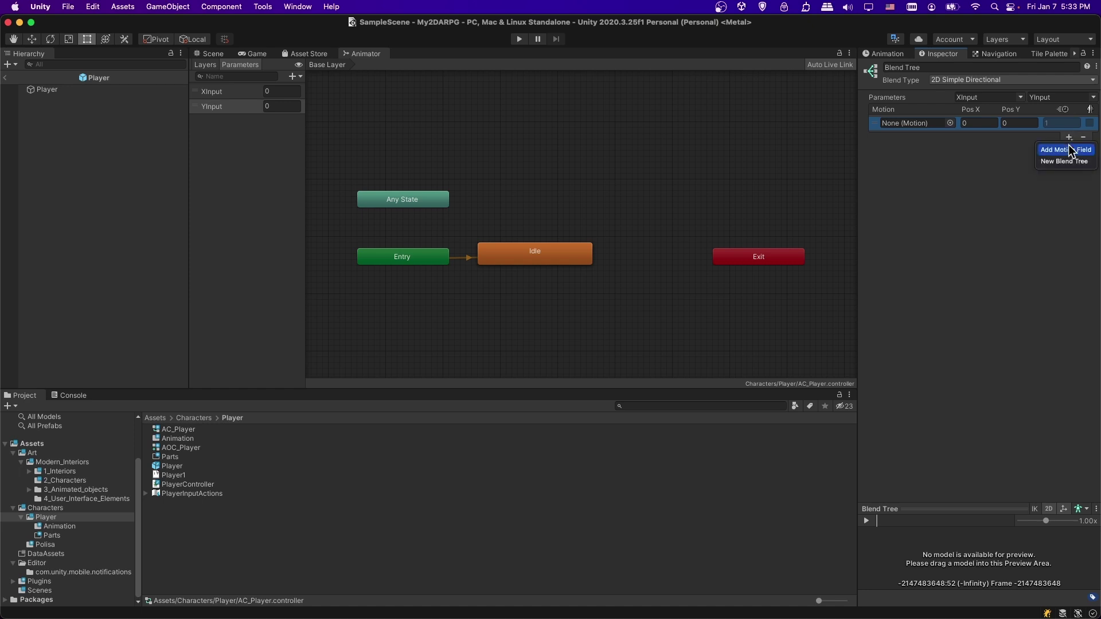
{"action": "left_click", "coordinate": [1067, 148]}
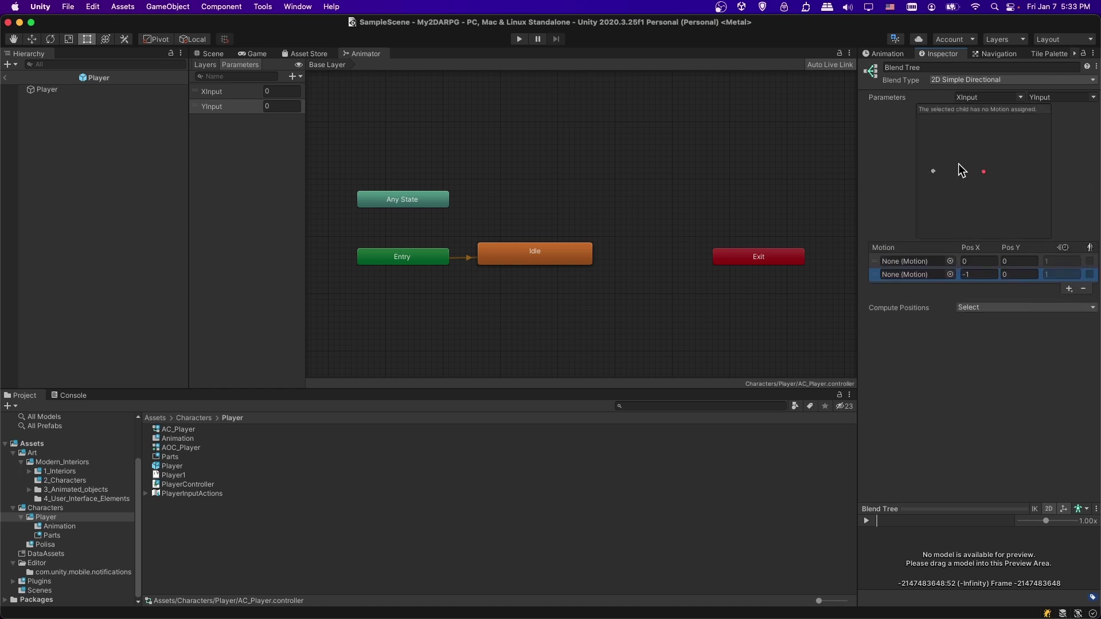
{"action": "left_click", "coordinate": [1069, 288]}
{"action": "left_click", "coordinate": [1076, 309]}
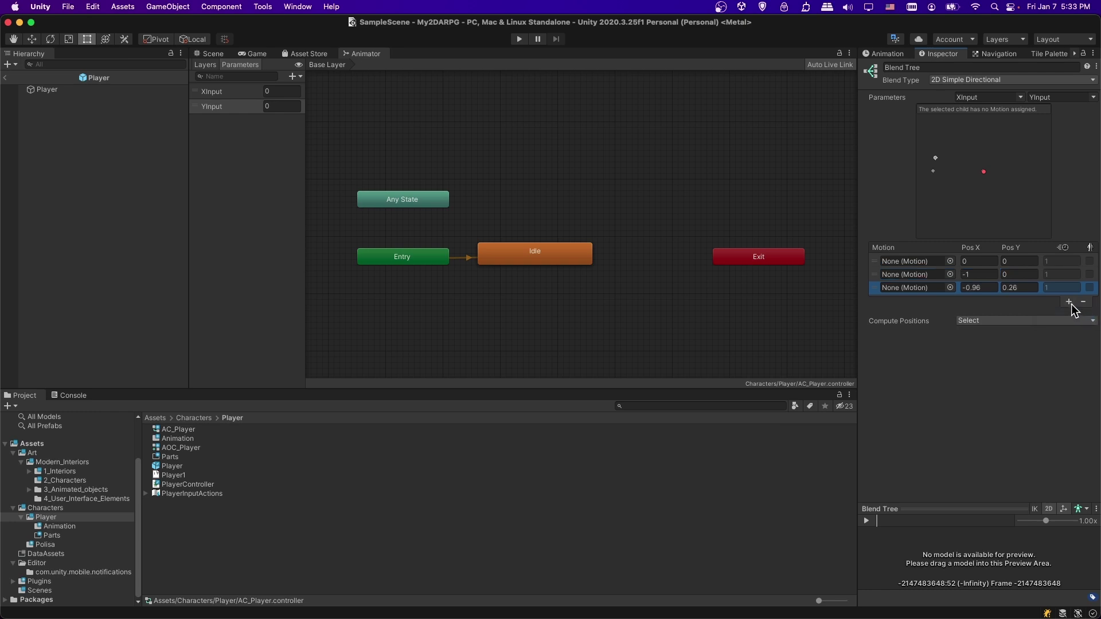
{"action": "left_click", "coordinate": [1069, 301]}
{"action": "left_click", "coordinate": [1065, 314]}
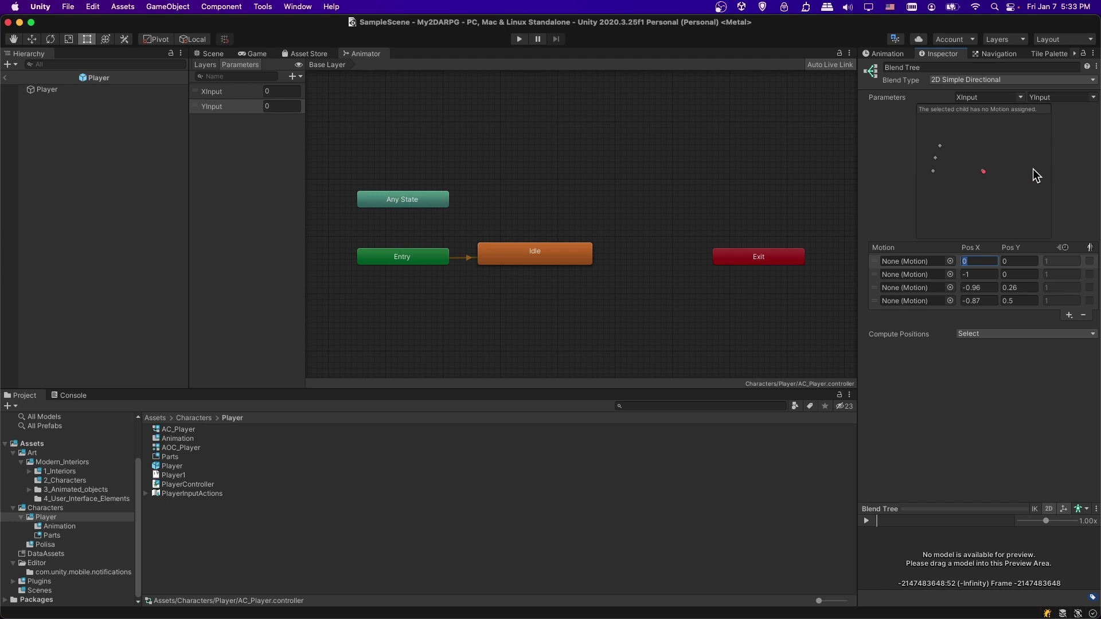
Step: Set the Idle blend tree's four motion positions, in order, to (1, 0), (0, 1), (-1, 0) and (0, -1)
{"action": "type", "text": "1"}
{"action": "key", "text": "Tab"}
{"action": "key", "text": "Tab"}
{"action": "key", "text": "Tab"}
{"action": "type", "text": "0"}
{"action": "key", "text": "Tab"}
{"action": "key", "text": "Tab"}
{"action": "key", "text": "Tab"}
{"action": "type", "text": "-1"}
{"action": "key", "text": "Tab"}
{"action": "type", "text": "0"}
{"action": "key", "text": "Tab"}
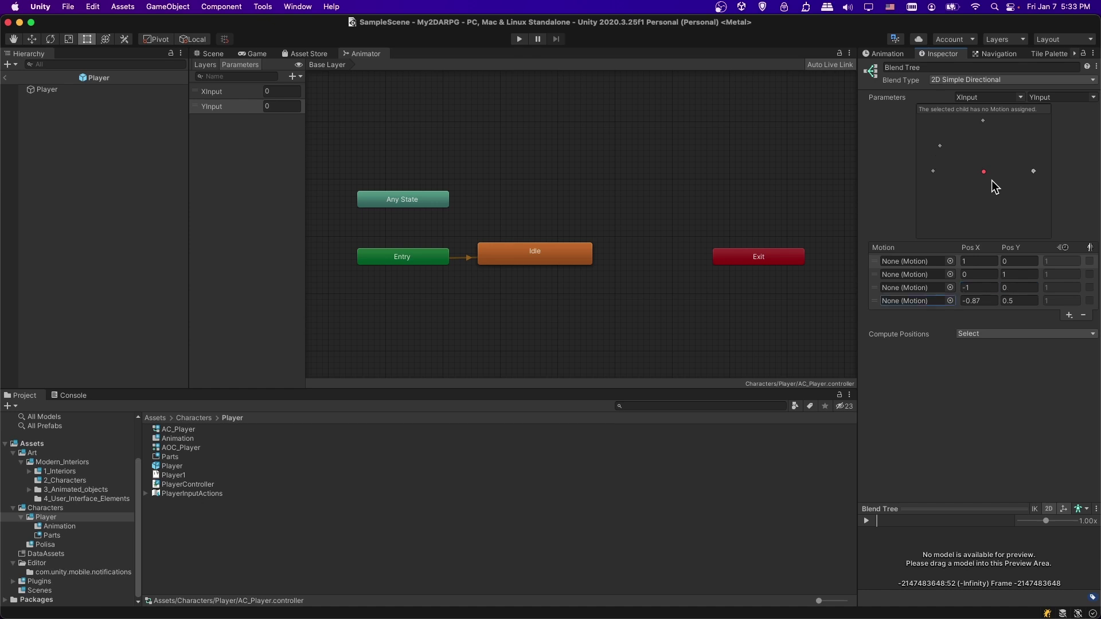
{"action": "key", "text": "Tab"}
{"action": "type", "text": "0"}
{"action": "key", "text": "Tab"}
{"action": "type", "text": "-1"}
{"action": "key", "text": "Return"}
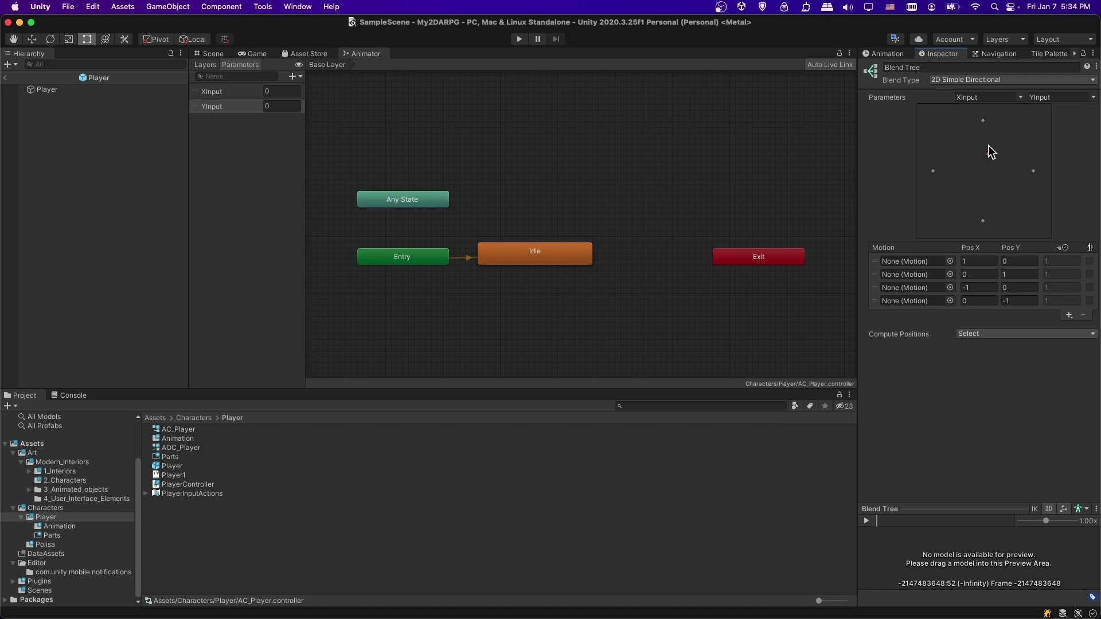
{"action": "left_click", "coordinate": [1004, 193]}
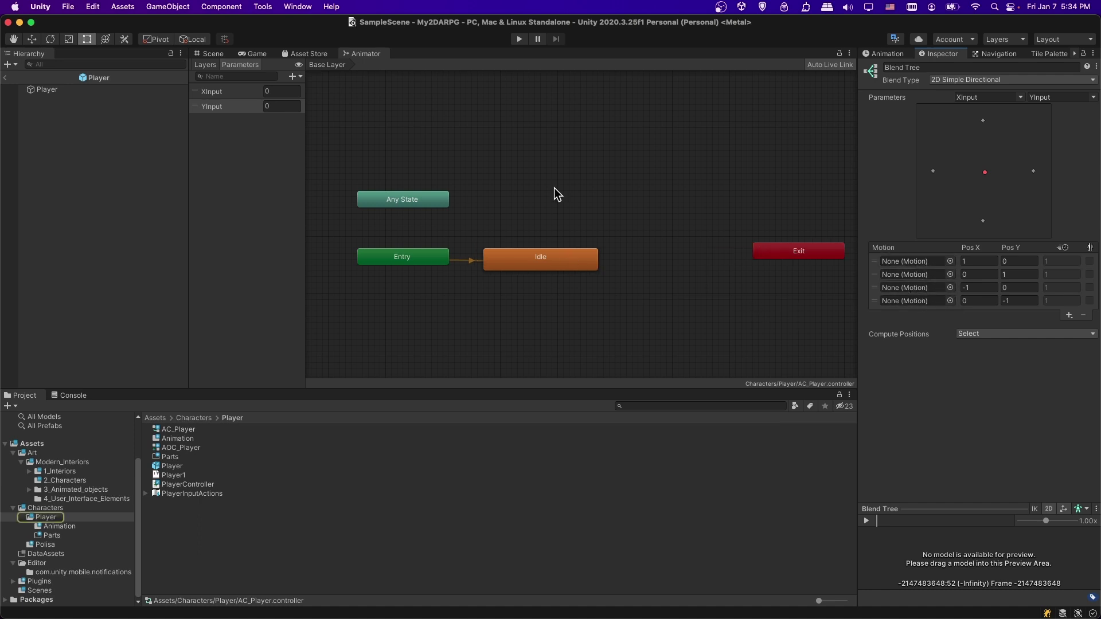
Step: Duplicate the Idle state, place the copy between Idle and Exit, and rename it Walk
{"action": "left_click", "coordinate": [572, 264]}
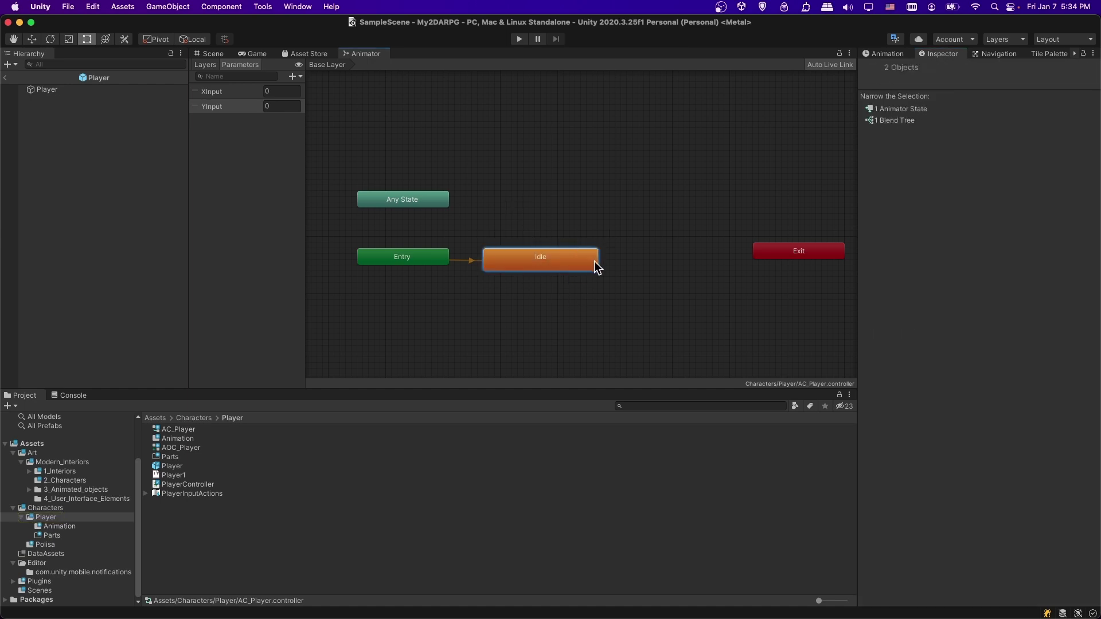
{"action": "key", "text": "super+d"}
{"action": "left_click_drag", "start_coordinate": [603, 287], "coordinate": [711, 264]}
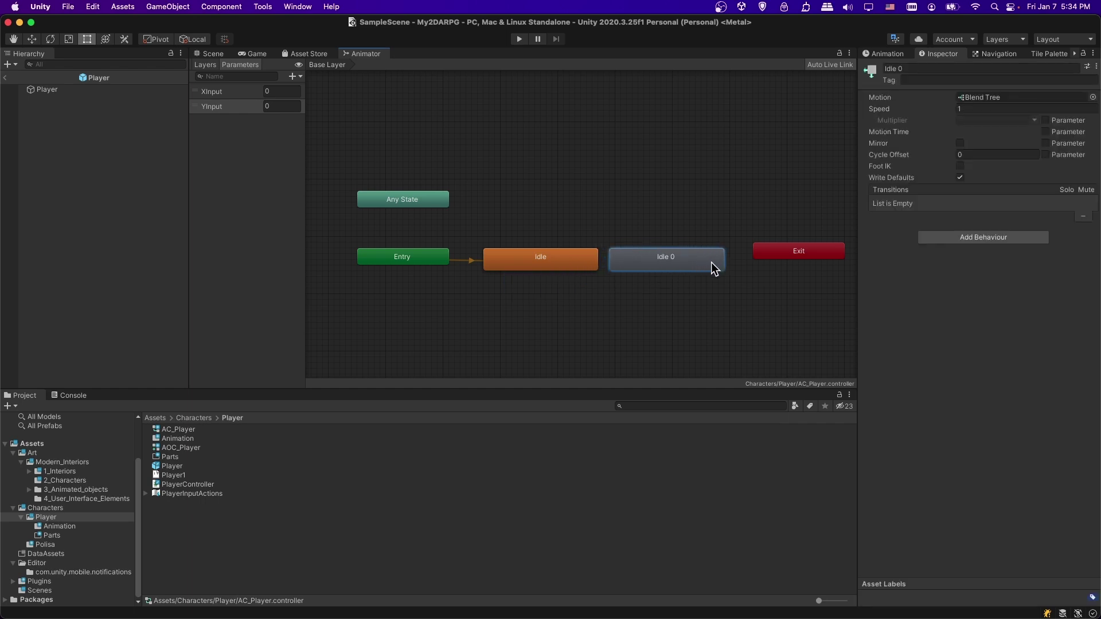
{"action": "left_click", "coordinate": [915, 68]}
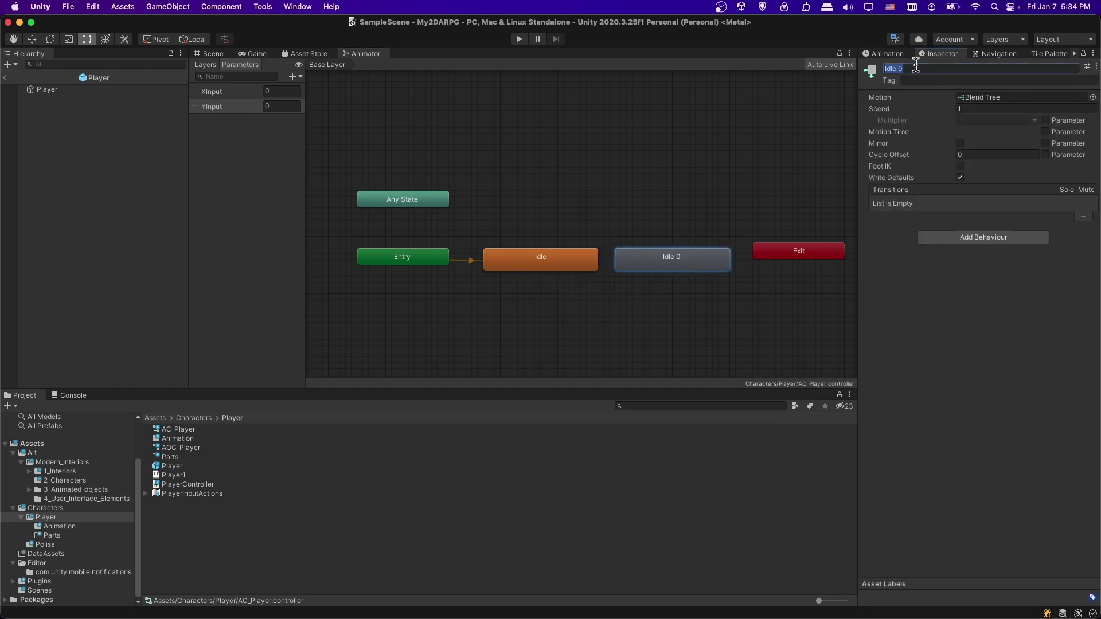
{"action": "type", "text": "Walk"}
Step: Open the Walk state's blend tree and check its blend type, parameters and motion positions
{"action": "double_click", "coordinate": [983, 97]}
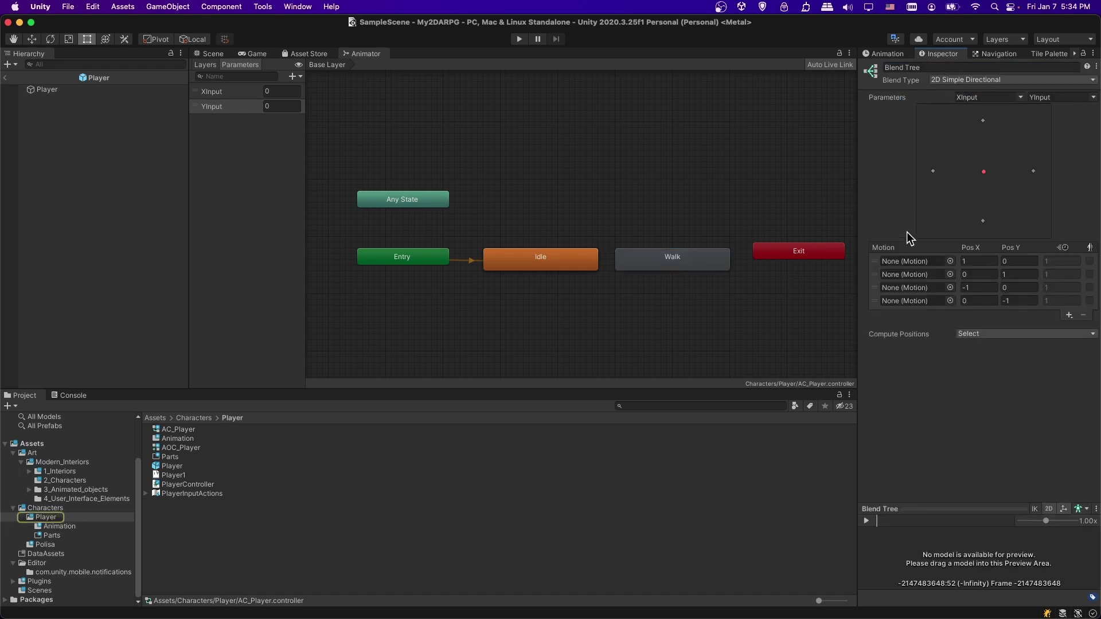
{"action": "type", "text": "-1"}
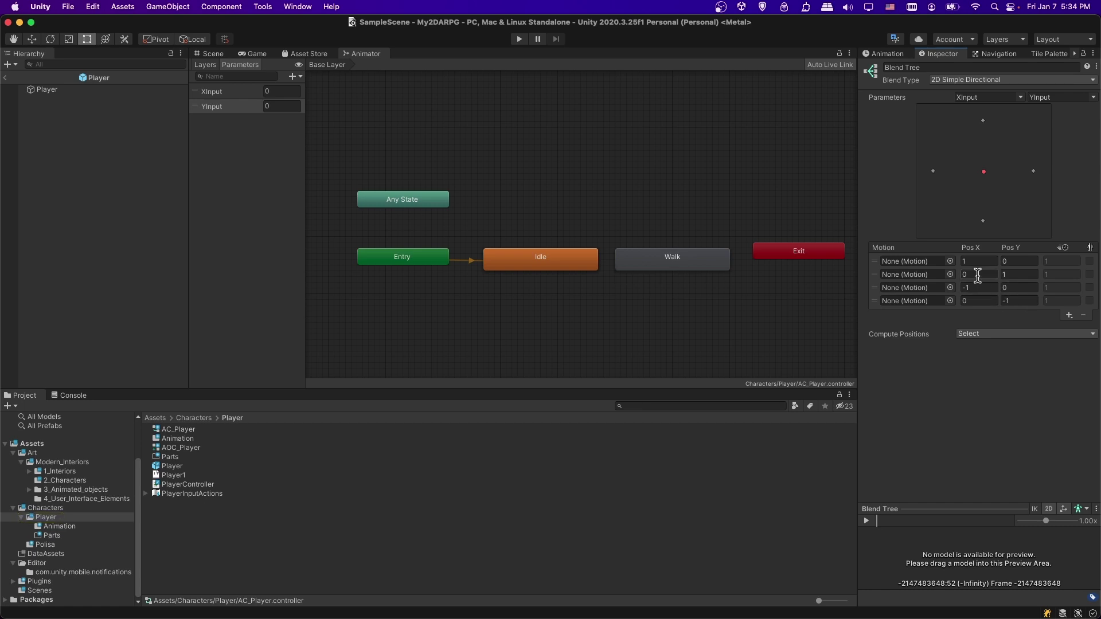
{"action": "left_click_drag", "start_coordinate": [672, 259], "coordinate": [683, 259]}
{"action": "left_click_drag", "start_coordinate": [783, 259], "coordinate": [810, 268]}
{"action": "left_click", "coordinate": [704, 219]}
Step: Open the Animation window for the Player object and widen it to make room for the timeline
{"action": "middle_click_drag", "start_coordinate": [697, 221], "coordinate": [676, 224]}
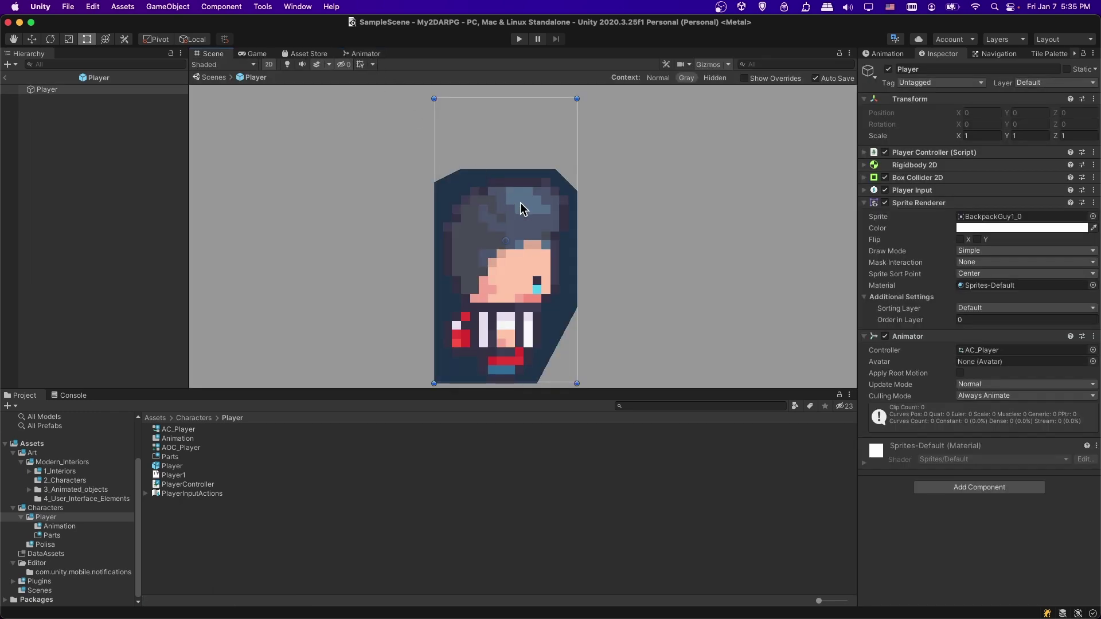
{"action": "scroll", "coordinate": [520, 202], "scroll_direction": "down", "scroll_amount": 3}
{"action": "middle_click_drag", "start_coordinate": [534, 221], "coordinate": [523, 207]}
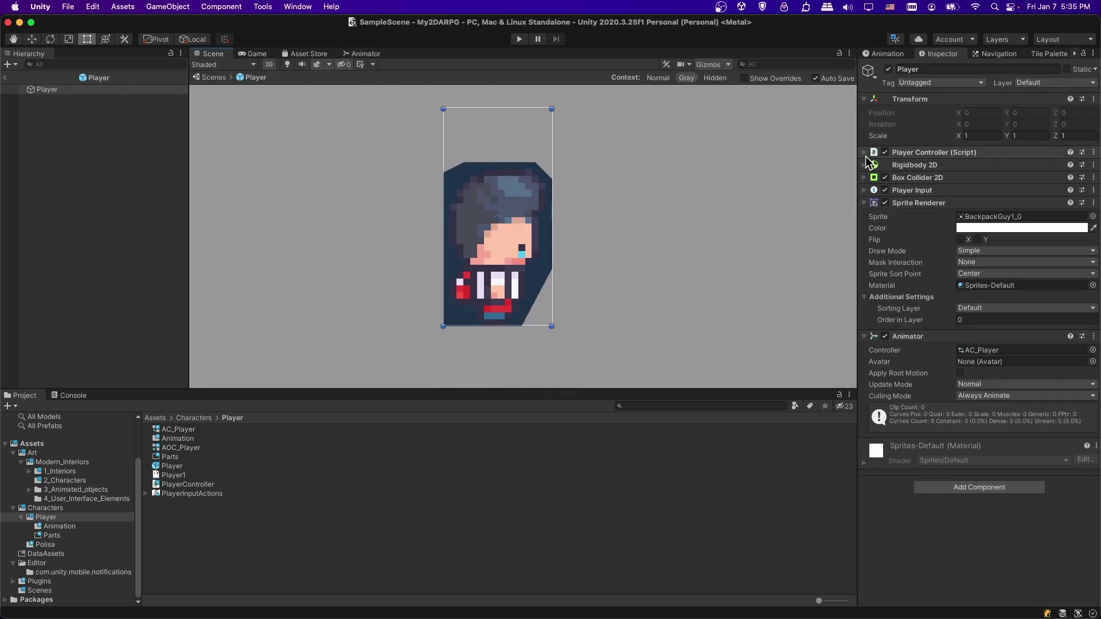
{"action": "left_click", "coordinate": [878, 55]}
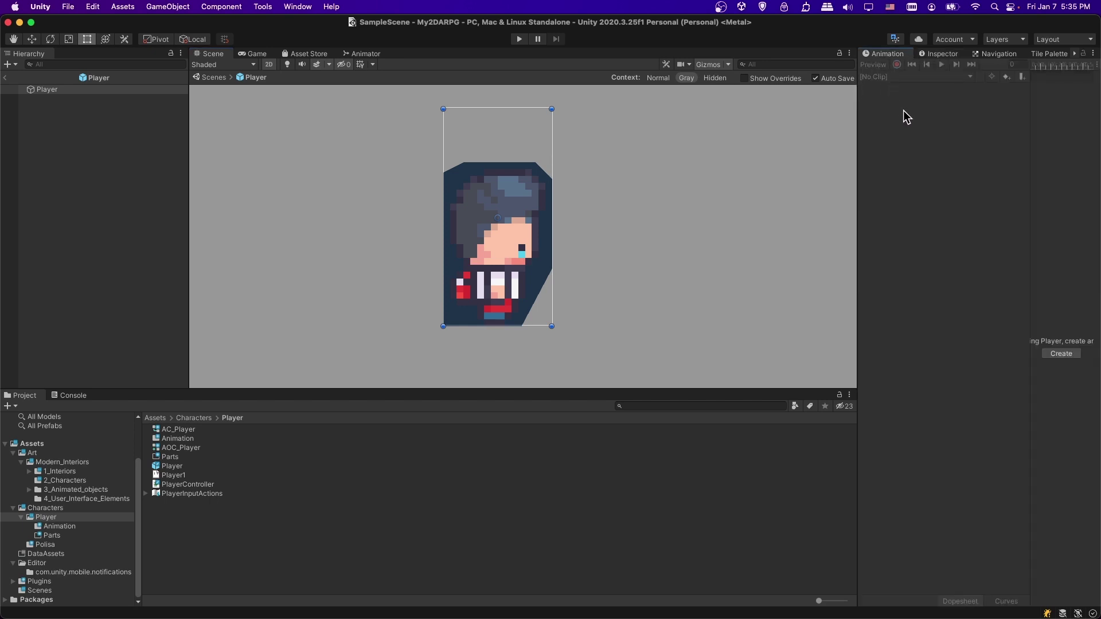
{"action": "left_click", "coordinate": [298, 7]}
{"action": "mouse_move", "coordinate": [347, 226]}
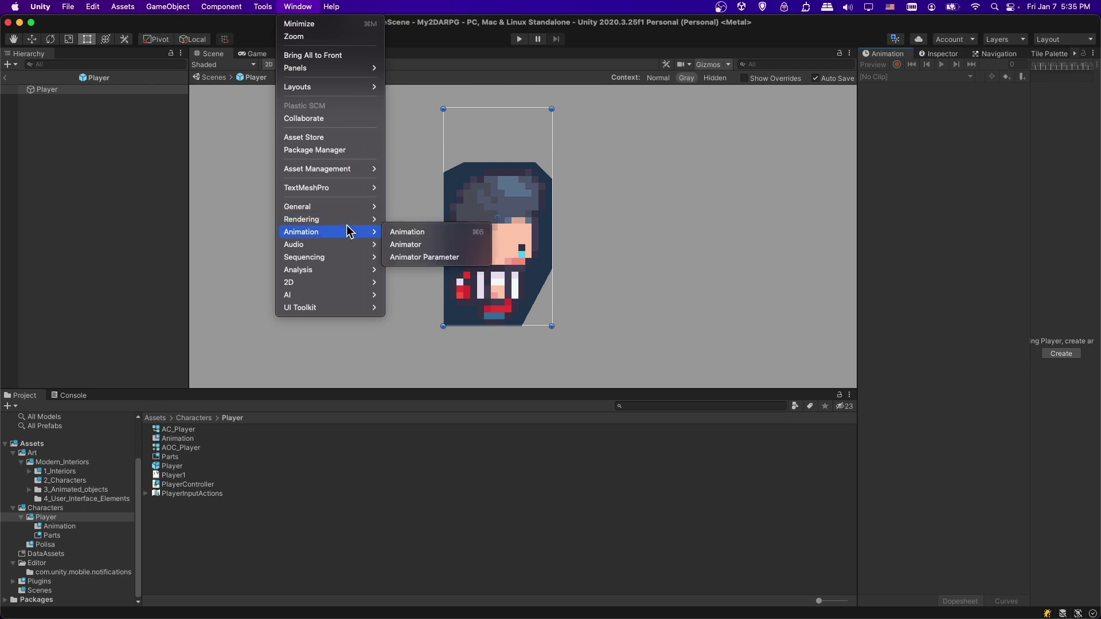
{"action": "left_click", "coordinate": [485, 231]}
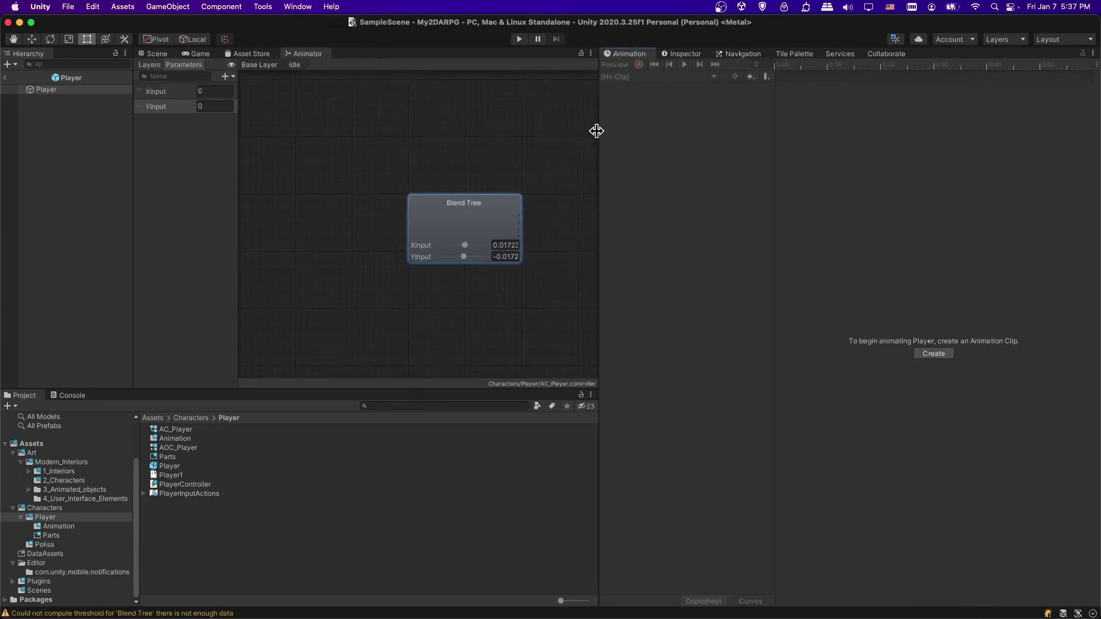
{"action": "left_click_drag", "start_coordinate": [597, 128], "coordinate": [585, 133]}
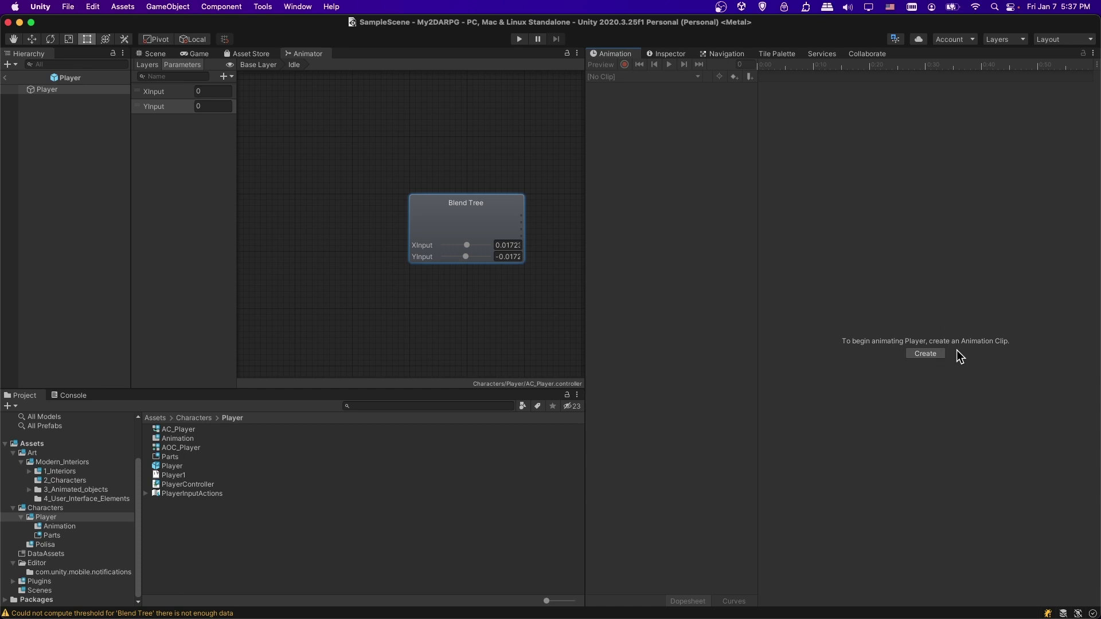
Step: Create a new animation clip for Player named idleRight and save it in the Player's Animation folder
{"action": "left_click", "coordinate": [924, 354]}
{"action": "type", "text": "idleRight"}
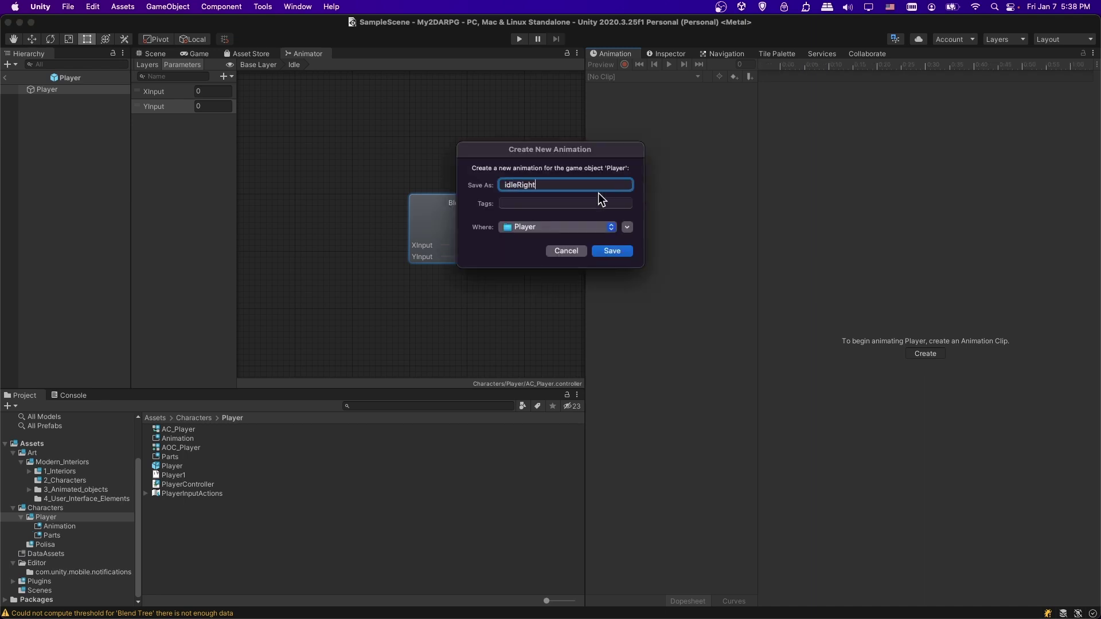
{"action": "left_click", "coordinate": [626, 229]}
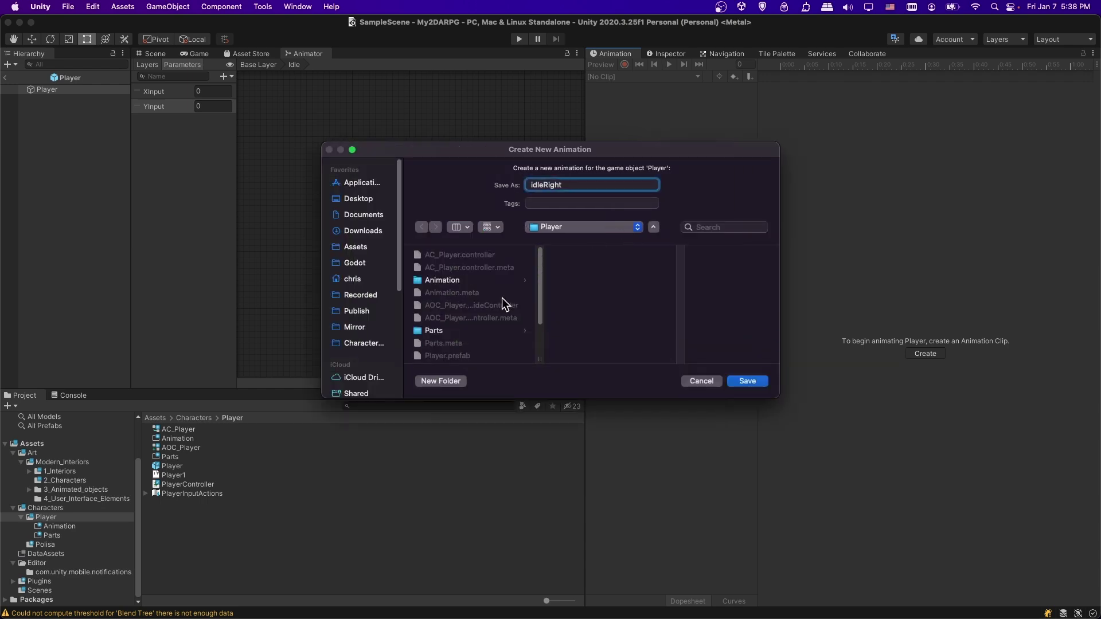
{"action": "left_click", "coordinate": [486, 285]}
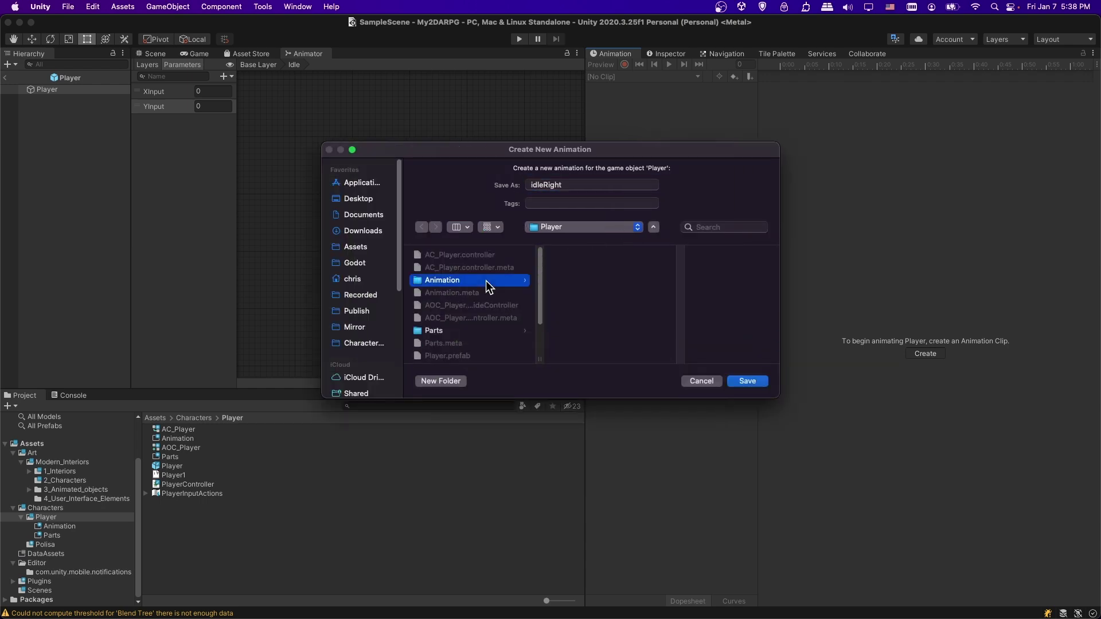
{"action": "left_click", "coordinate": [748, 382]}
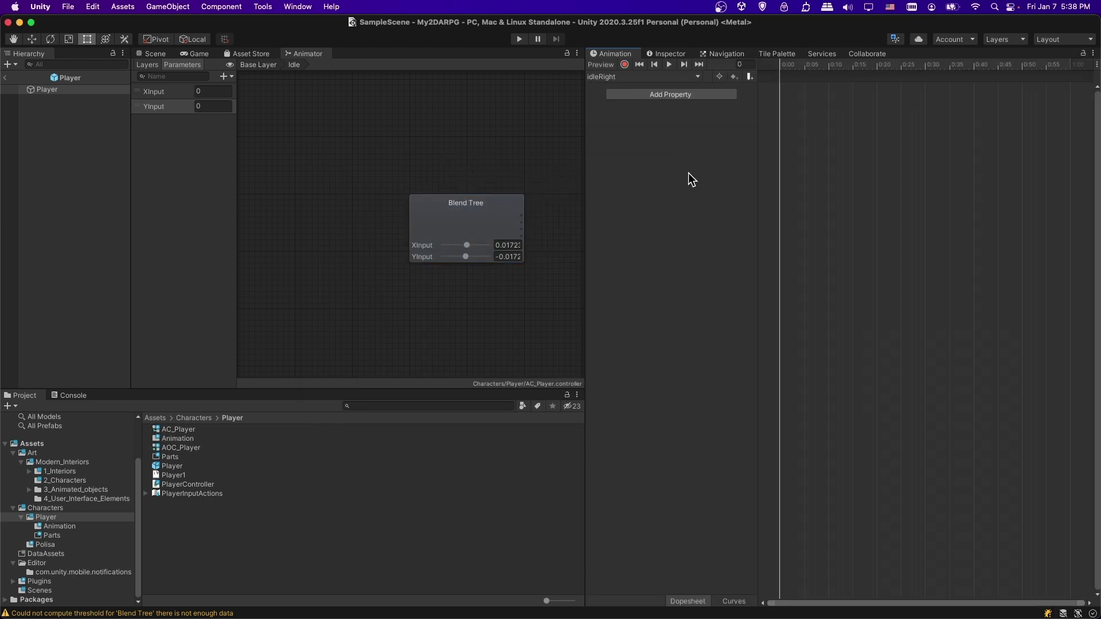
Step: Add the Sprite Renderer's Sprite property to the idleRight clip and expand its track to display the keyframe thumbnails
{"action": "left_click", "coordinate": [724, 95]}
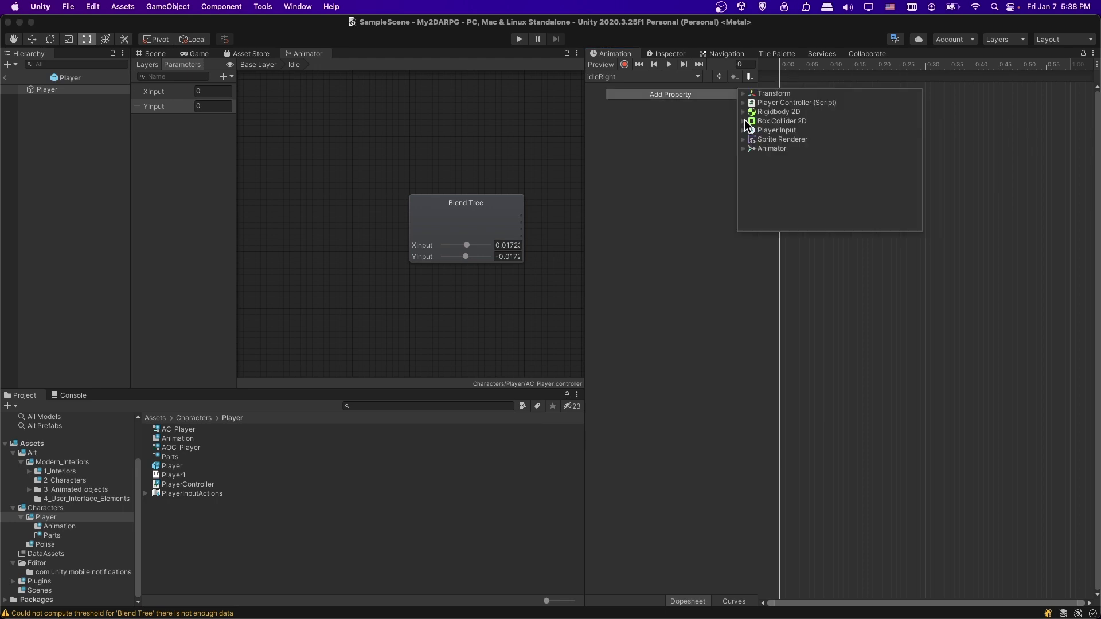
{"action": "left_click", "coordinate": [744, 140]}
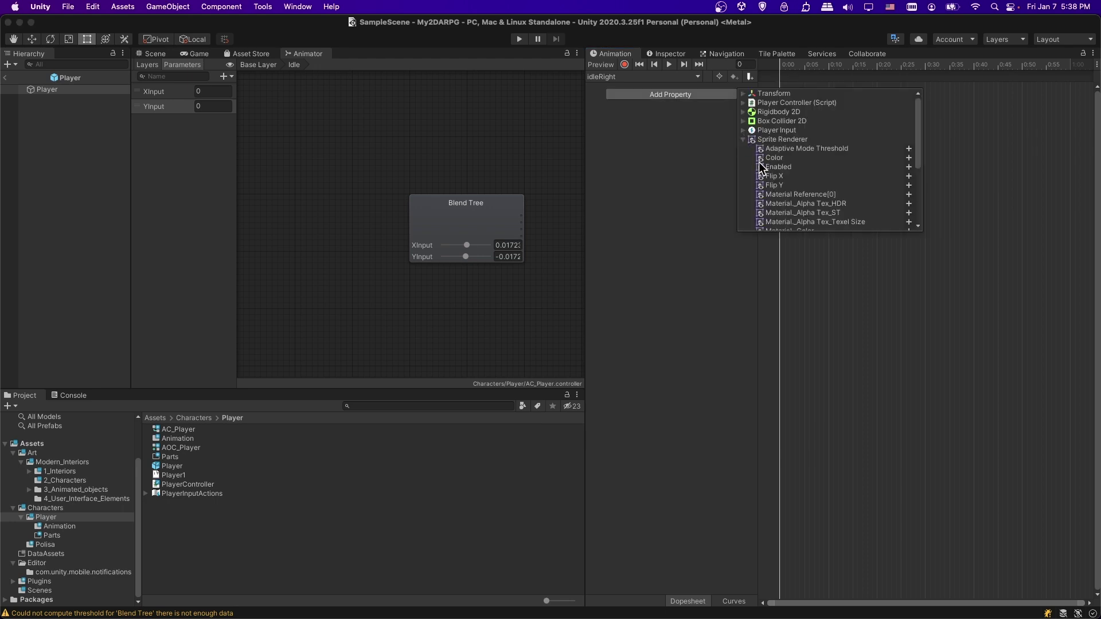
{"action": "scroll", "coordinate": [837, 160], "scroll_direction": "down", "scroll_amount": 10}
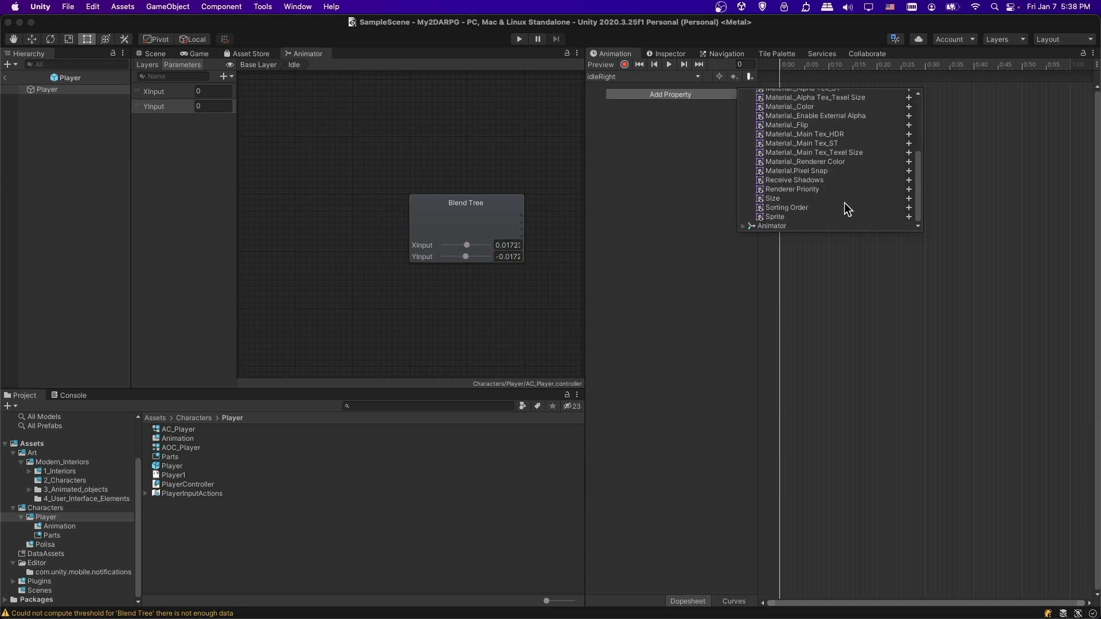
{"action": "left_click", "coordinate": [909, 216]}
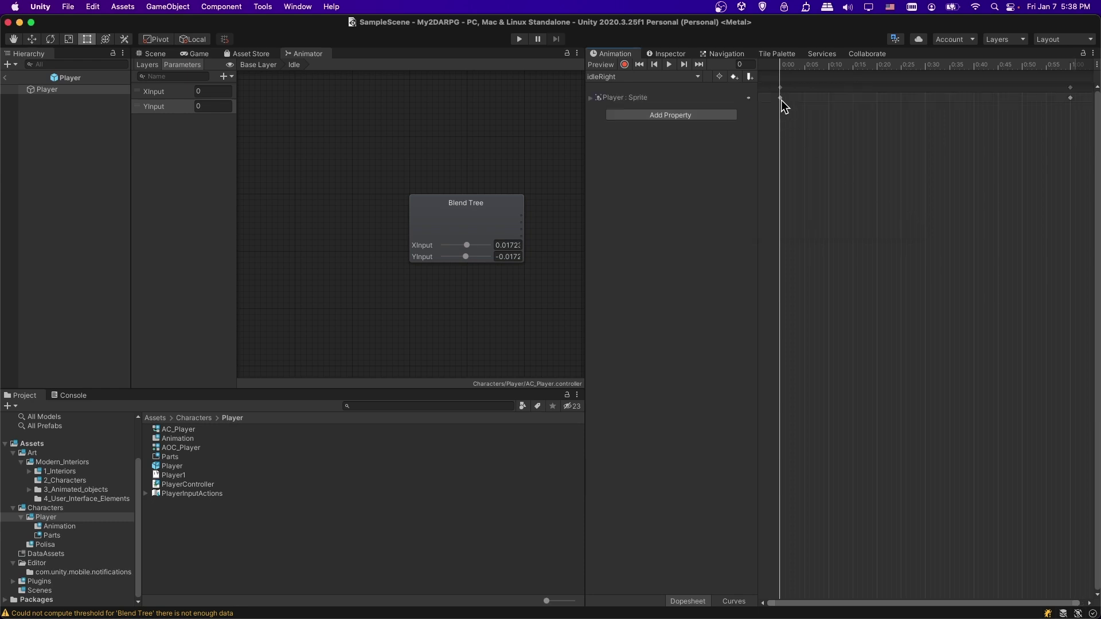
{"action": "left_click", "coordinate": [781, 100]}
{"action": "left_click", "coordinate": [591, 98]}
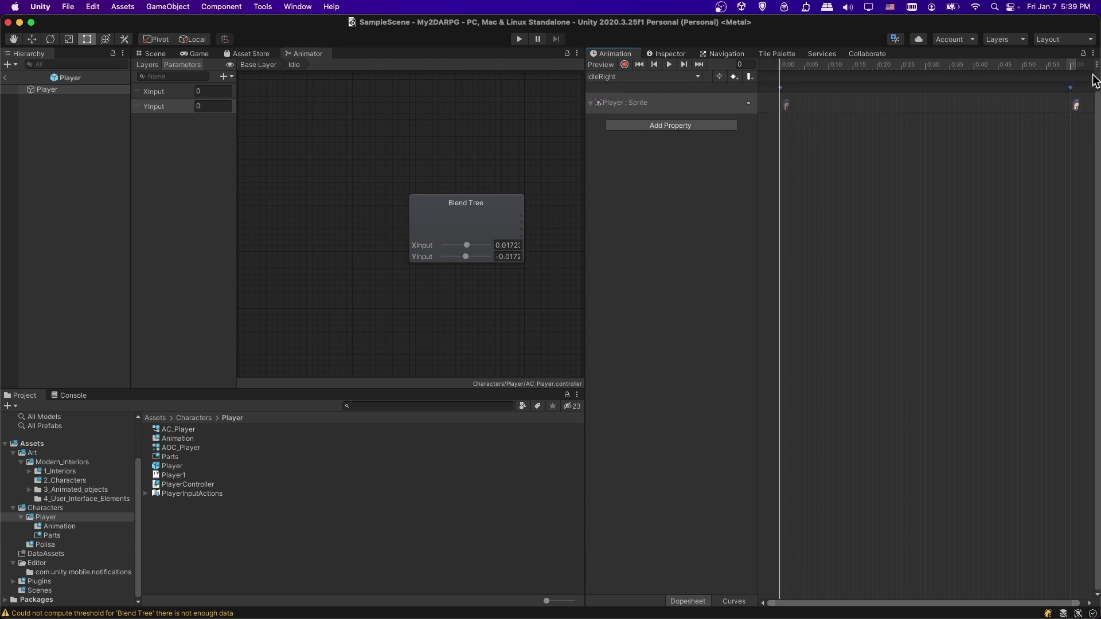
Step: Delete the idleRight clip's end keyframe, keeping only the sprite keyframe at 0:00
{"action": "left_click", "coordinate": [1075, 103]}
{"action": "key", "text": "Delete"}
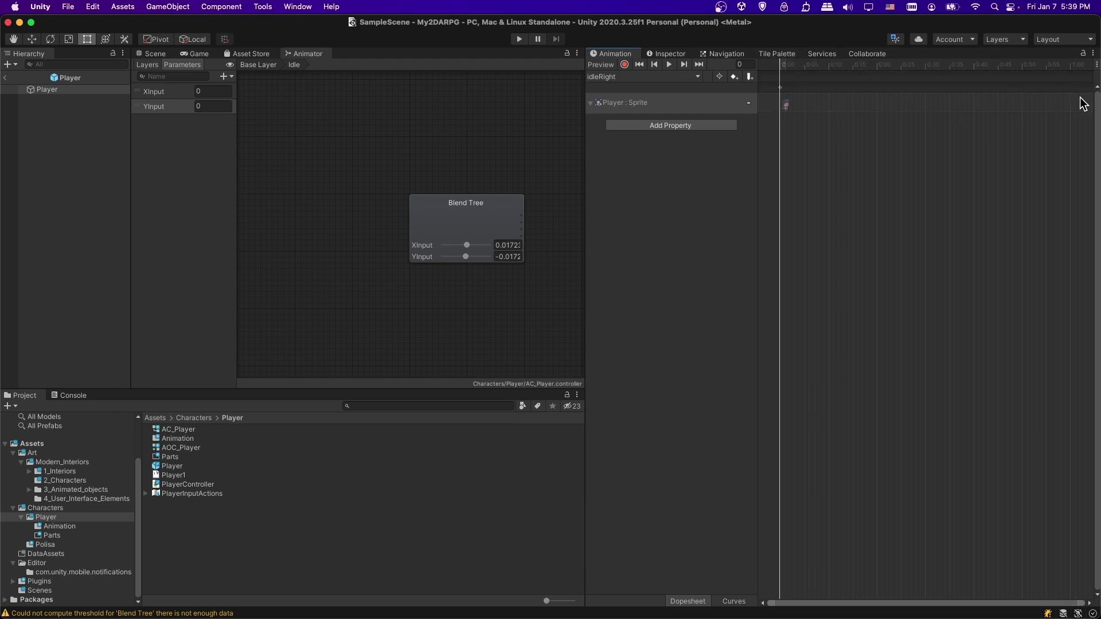
{"action": "left_click_drag", "start_coordinate": [824, 123], "coordinate": [740, 52]}
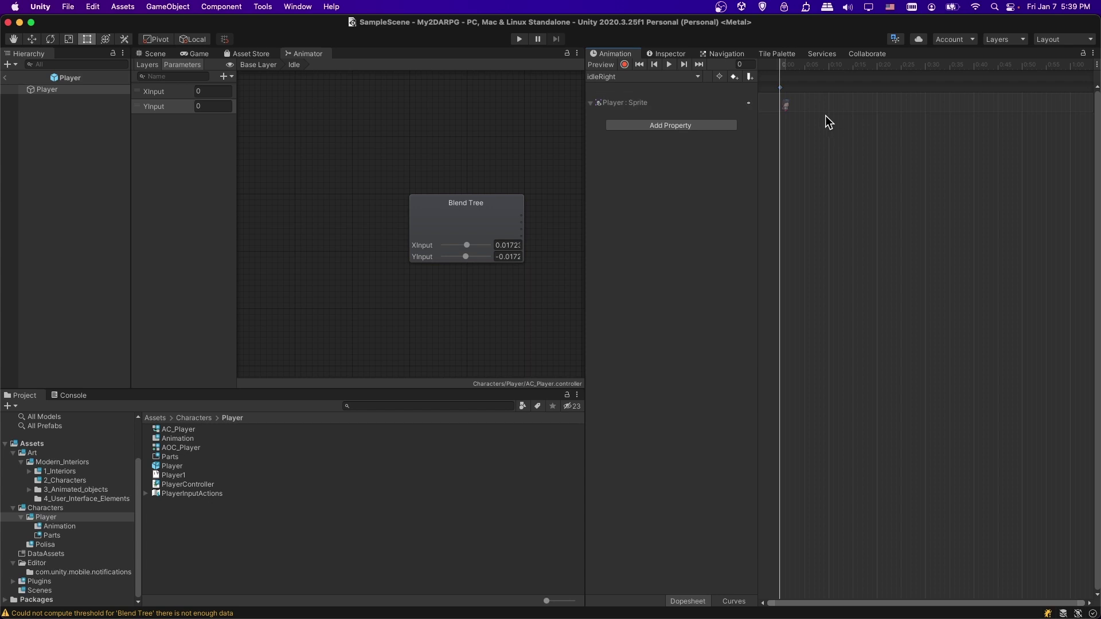
{"action": "left_click_drag", "start_coordinate": [824, 113], "coordinate": [749, 32]}
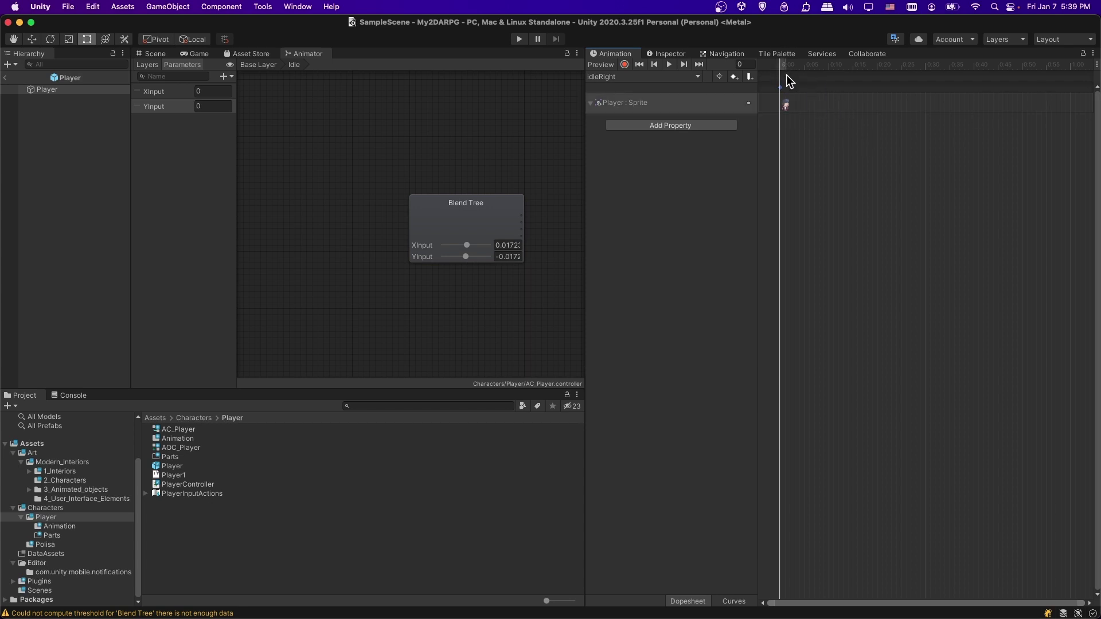
{"action": "left_click", "coordinate": [824, 161]}
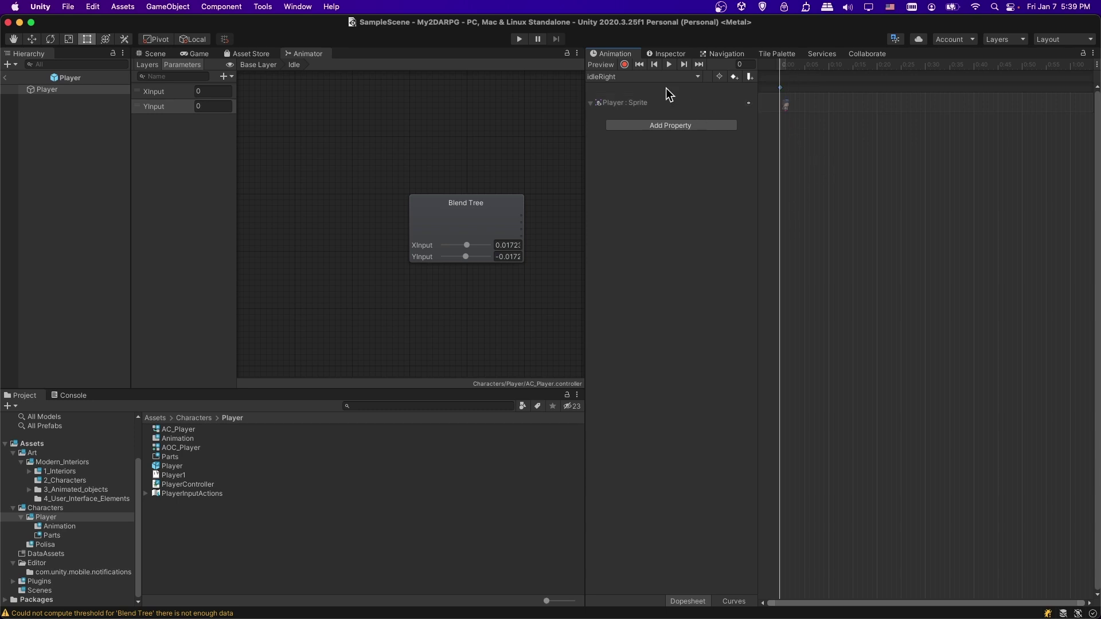
Step: Create another animation clip named idleLeft in the Animation folder
{"action": "left_click", "coordinate": [660, 78]}
{"action": "key", "text": "Escape"}
{"action": "type", "text": "idleLeft"}
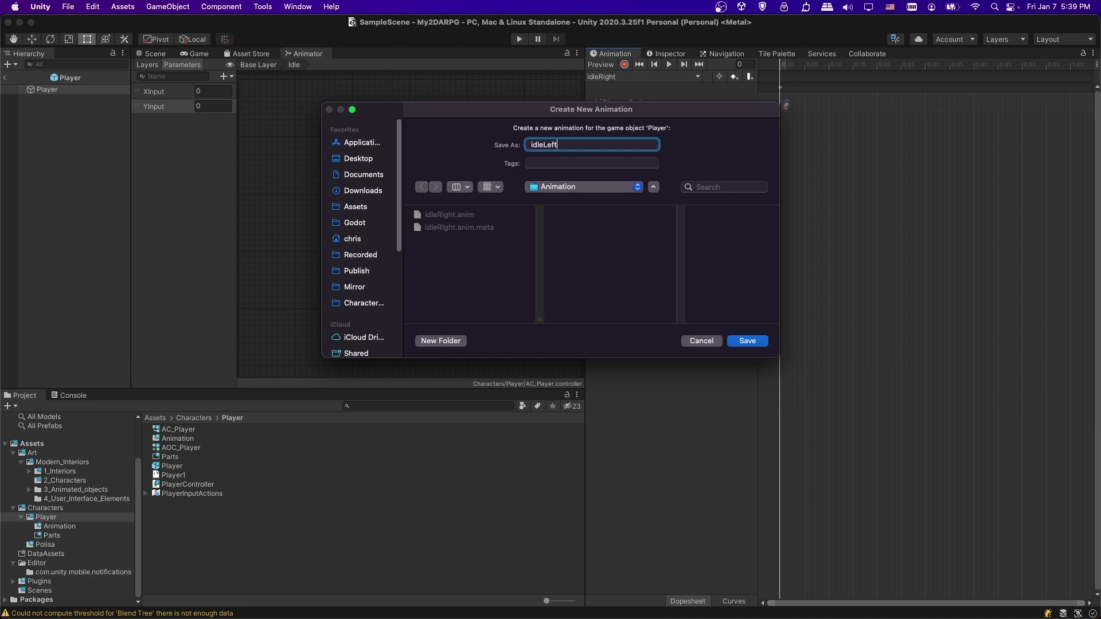
{"action": "key", "text": "Return"}
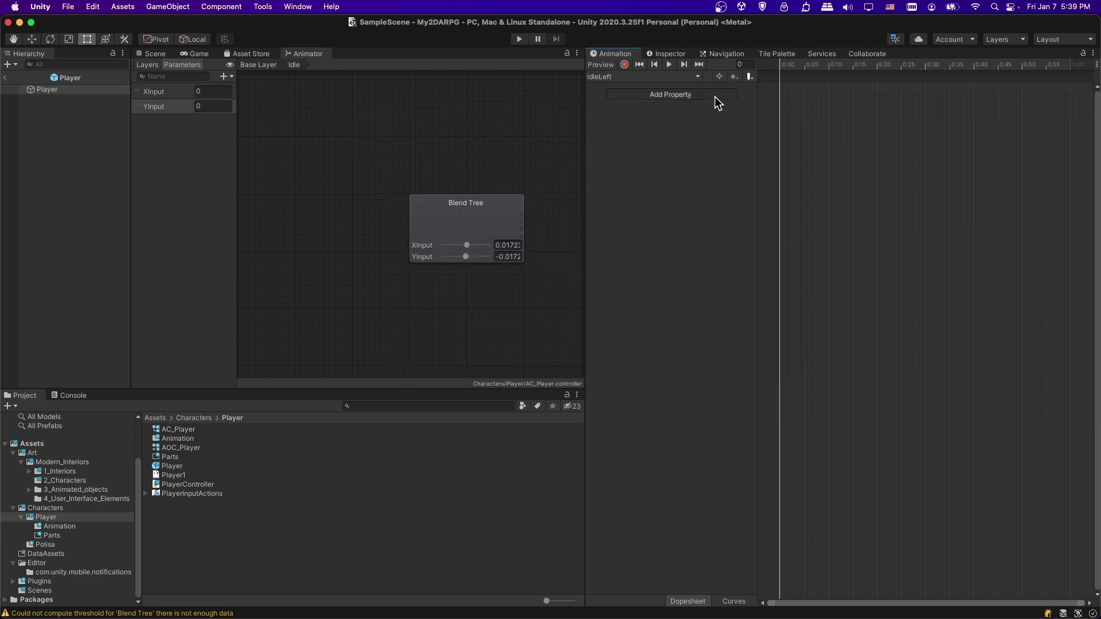
Step: Add the Sprite Renderer's Sprite property to the idleLeft clip
{"action": "left_click", "coordinate": [715, 95]}
{"action": "left_click", "coordinate": [743, 139]}
{"action": "scroll", "coordinate": [796, 220], "scroll_direction": "down", "scroll_amount": 5}
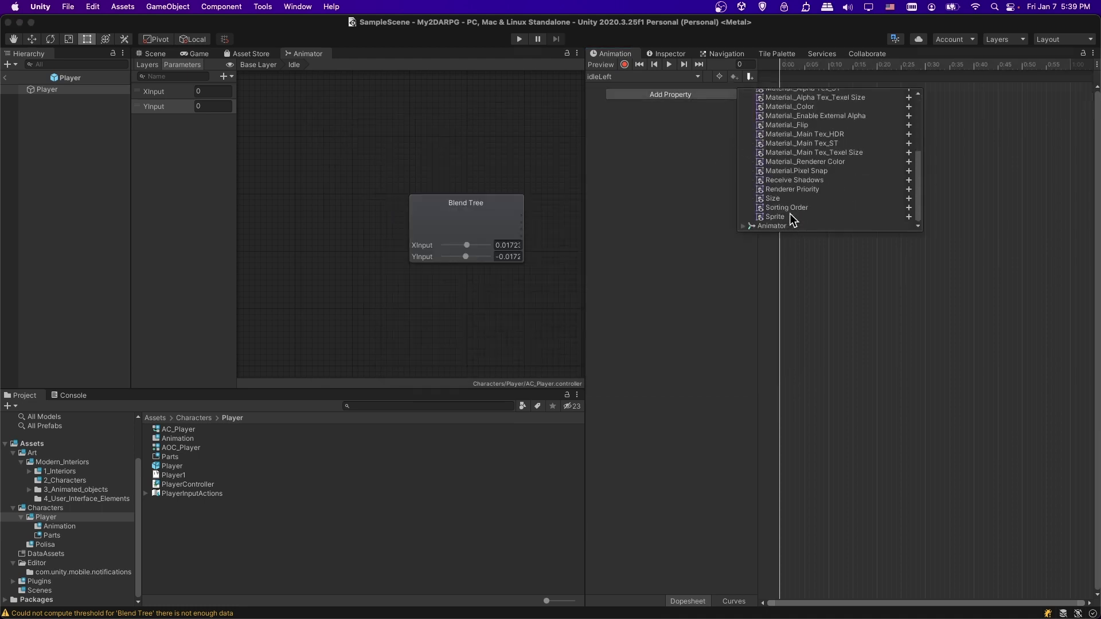
{"action": "left_click", "coordinate": [909, 221]}
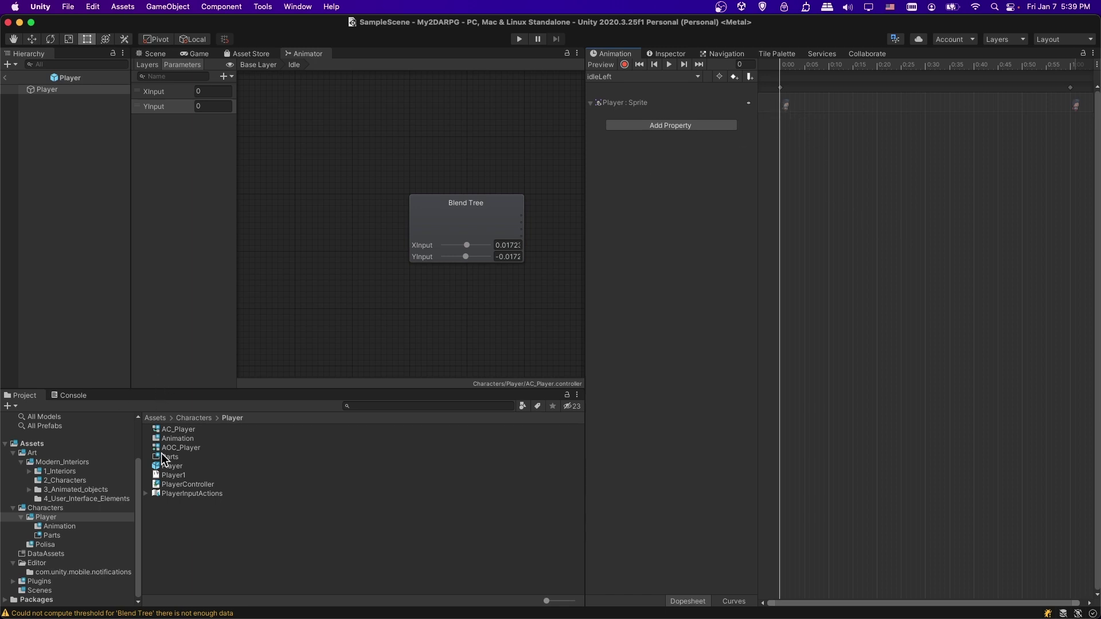
Step: Replace the idleLeft clip's sprite at 0:00 with the third BackpackGuy1 sprite from the 2_Characters folder, enlarging the asset thumbnails to find it
{"action": "left_click", "coordinate": [47, 482]}
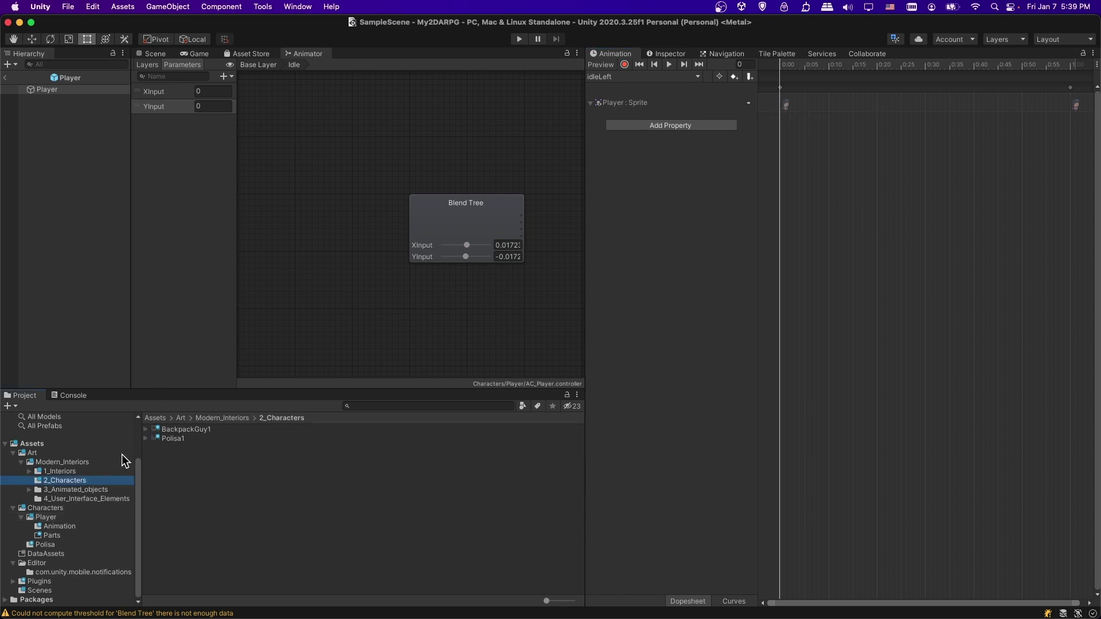
{"action": "left_click", "coordinate": [147, 429]}
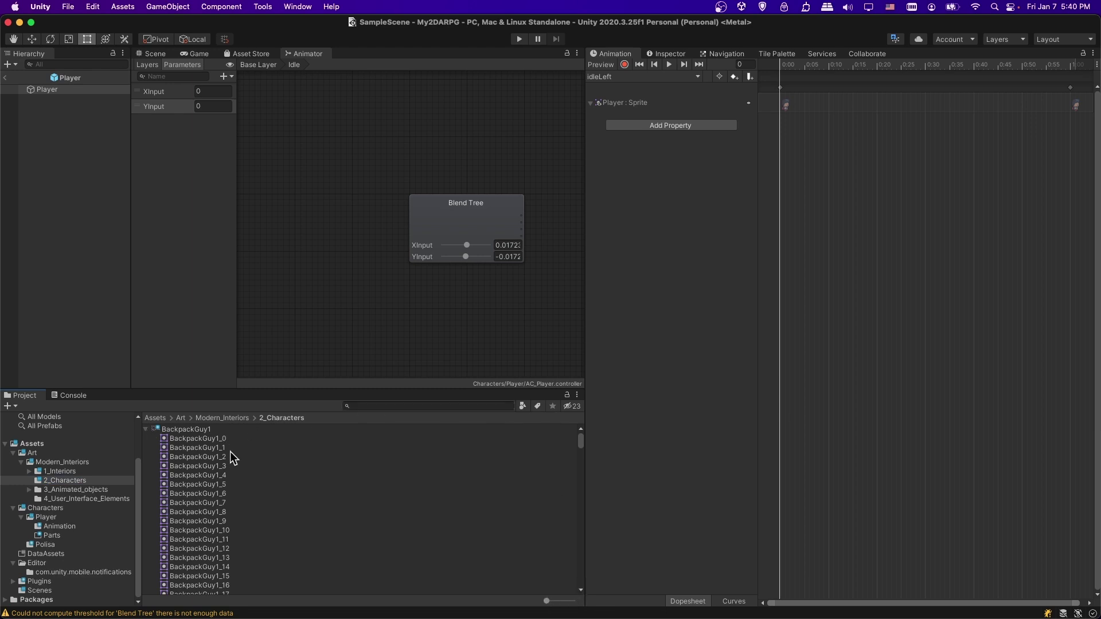
{"action": "left_click_drag", "start_coordinate": [547, 601], "coordinate": [557, 603]}
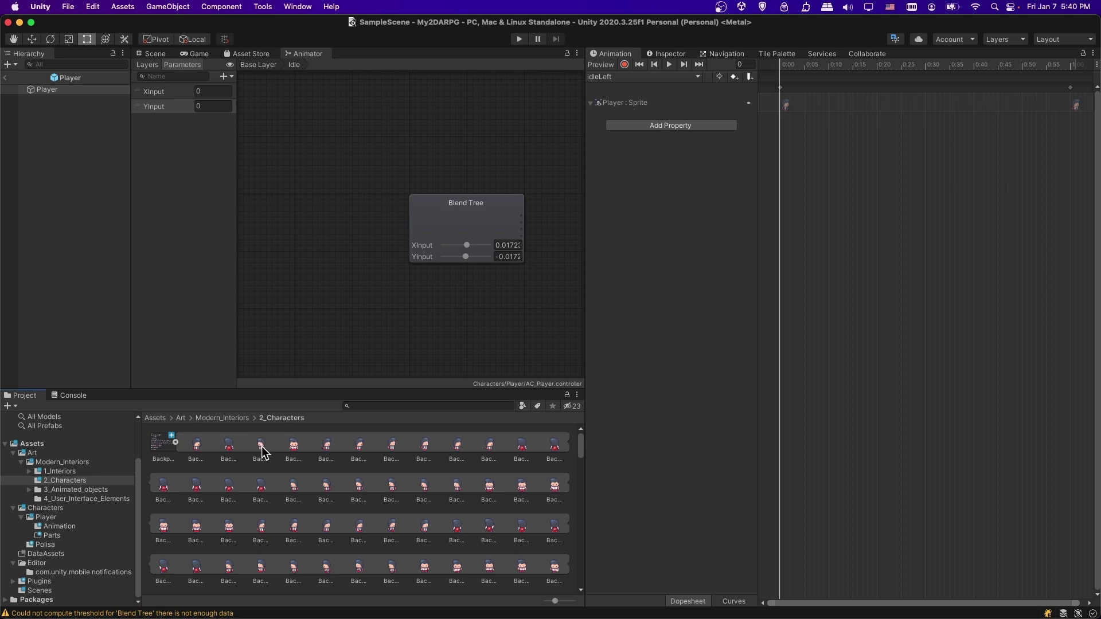
{"action": "left_click_drag", "start_coordinate": [262, 453], "coordinate": [781, 90]}
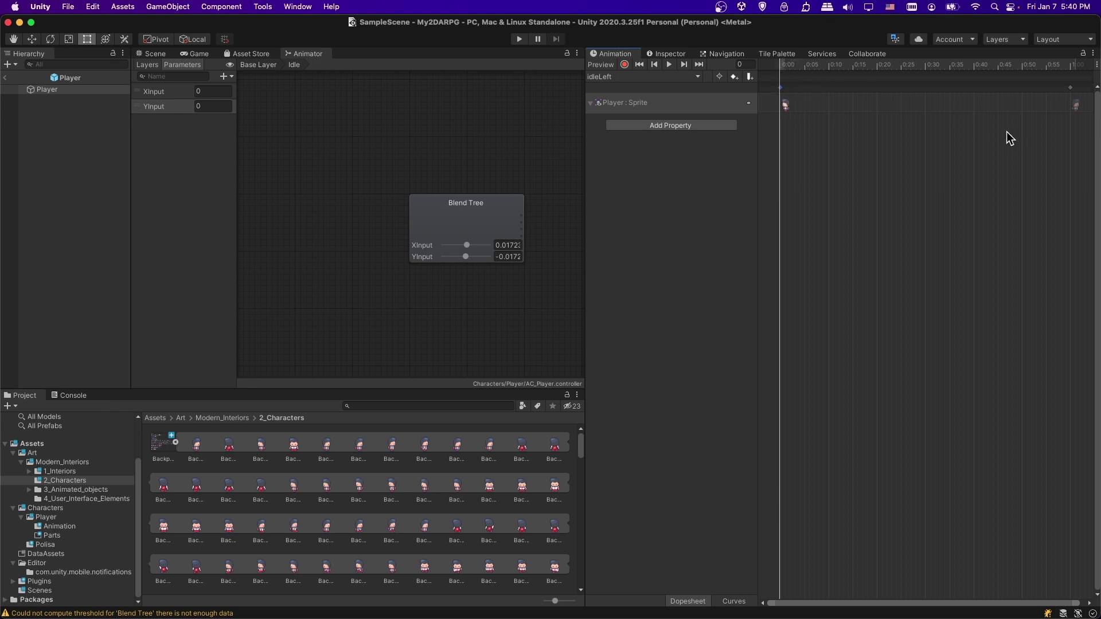
Step: Delete the idleLeft clip's end keyframe, keeping only the sprite keyframe at 0:00
{"action": "key", "text": "z"}
{"action": "left_click", "coordinate": [1069, 89]}
{"action": "left_click_drag", "start_coordinate": [1079, 120], "coordinate": [1047, 68]}
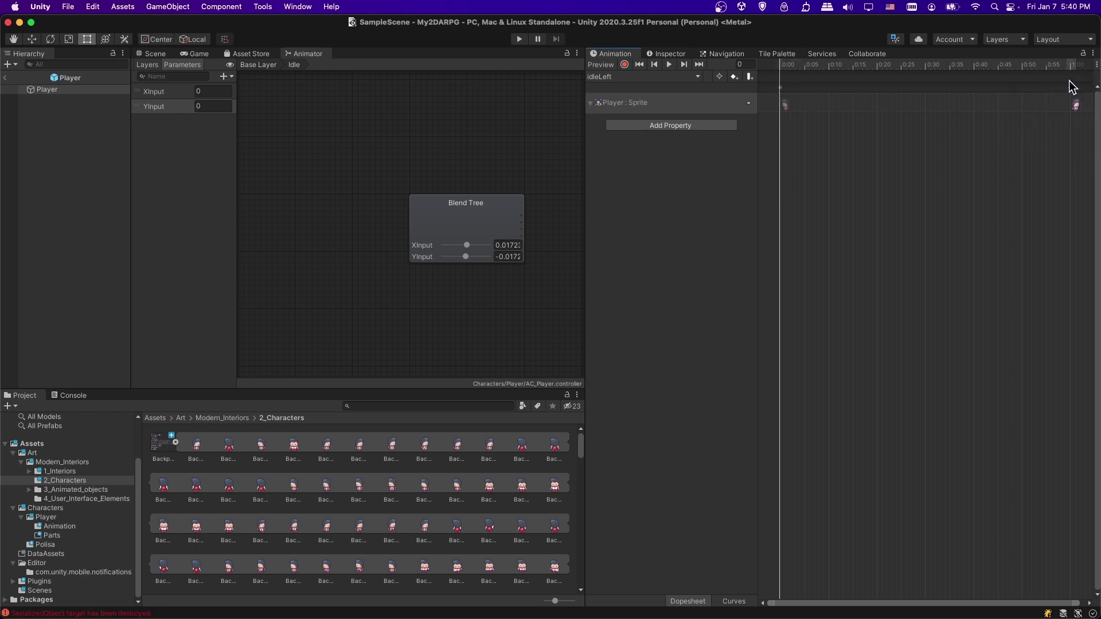
{"action": "key", "text": "Delete"}
{"action": "left_click_drag", "start_coordinate": [943, 154], "coordinate": [814, 67]}
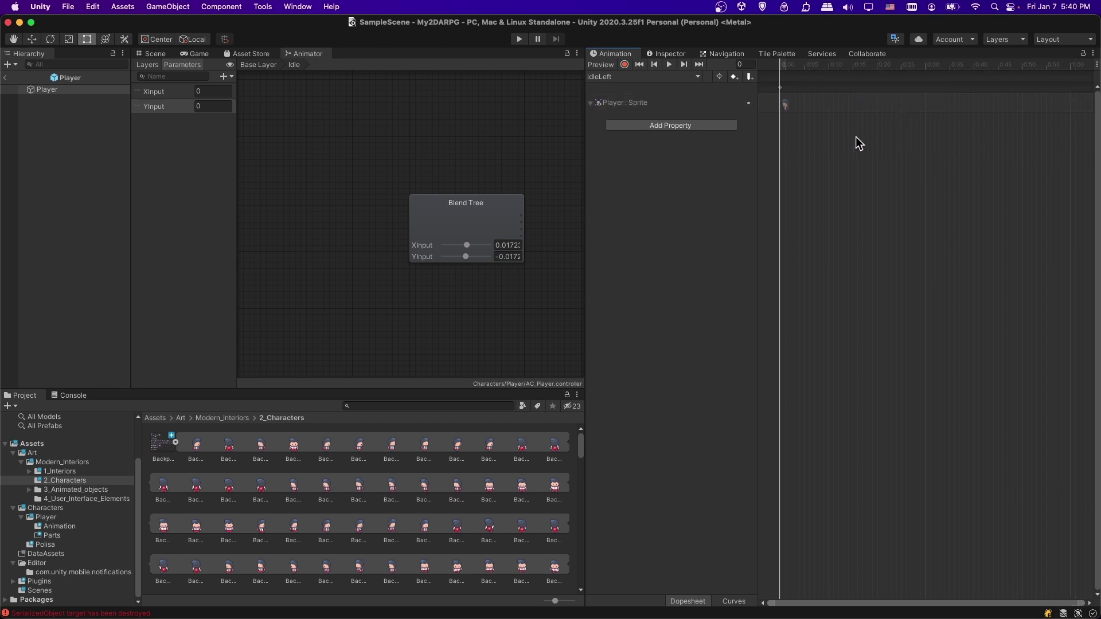
{"action": "left_click_drag", "start_coordinate": [809, 123], "coordinate": [736, 38]}
Step: Create an animation clip named idleUp in the Animation folder and place the second BackpackGuy1 sprite, facing away, at 0:00
{"action": "left_click", "coordinate": [645, 77]}
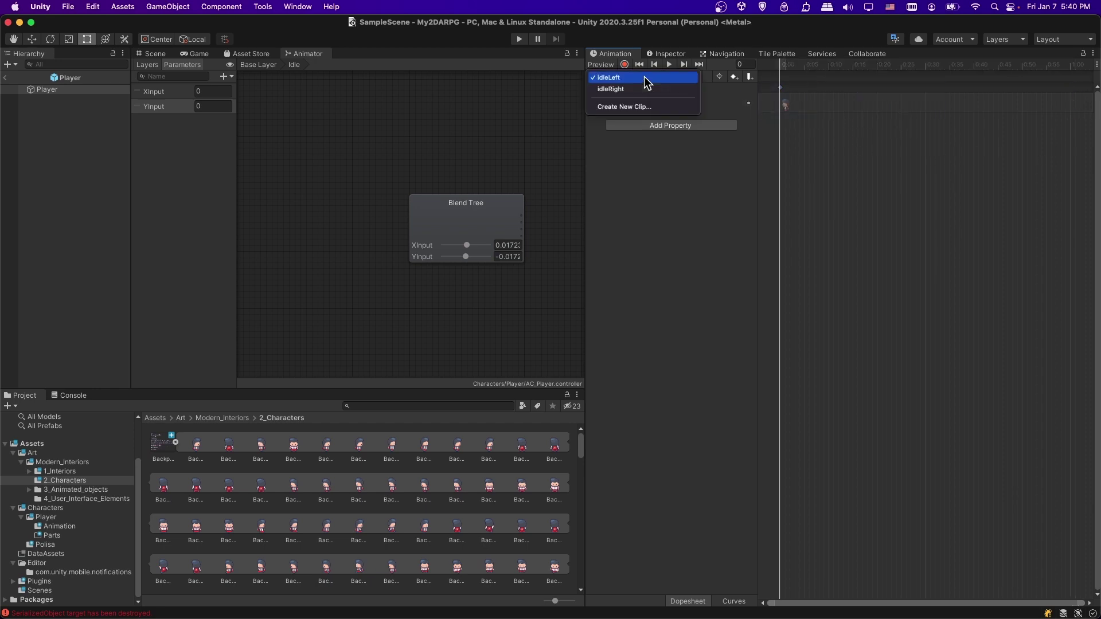
{"action": "left_click", "coordinate": [652, 109]}
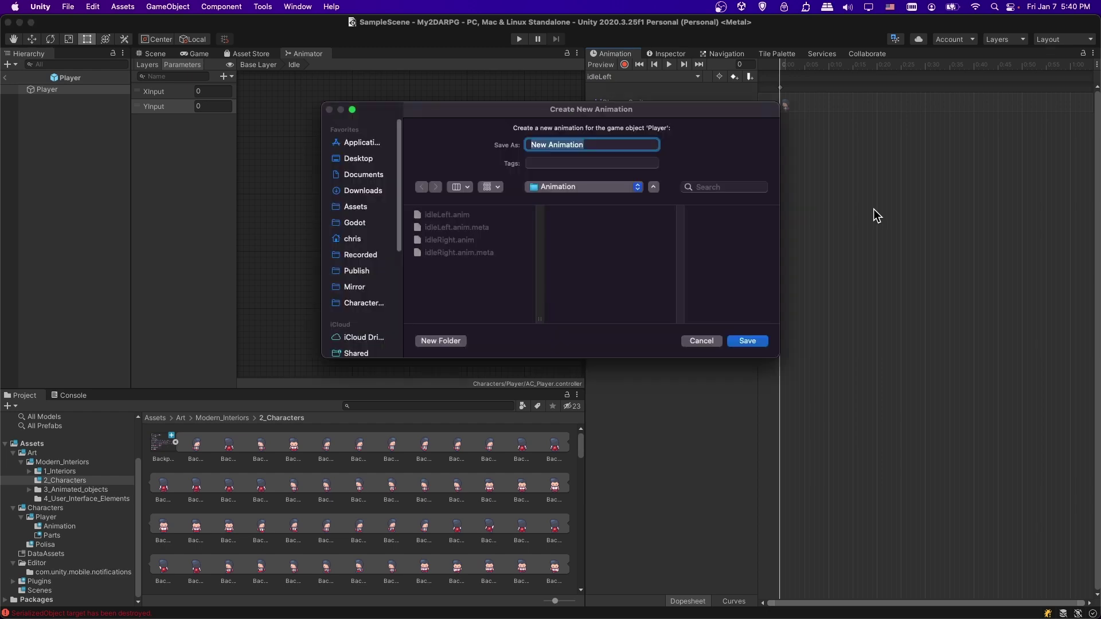
{"action": "type", "text": "idleUp"}
{"action": "key", "text": "Return"}
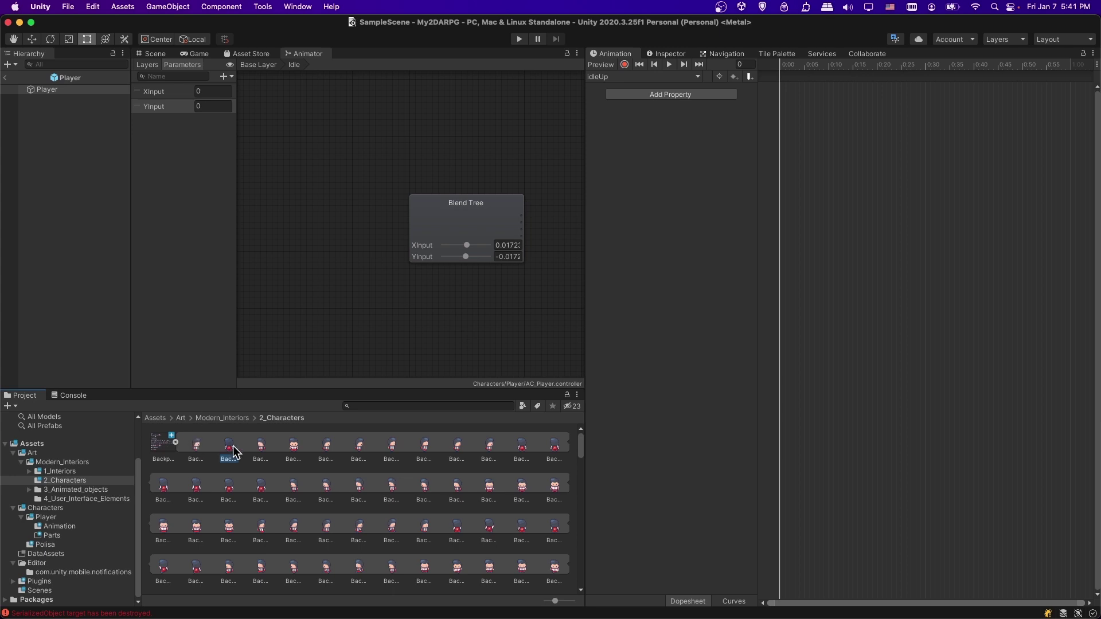
{"action": "left_click_drag", "start_coordinate": [231, 450], "coordinate": [782, 106]}
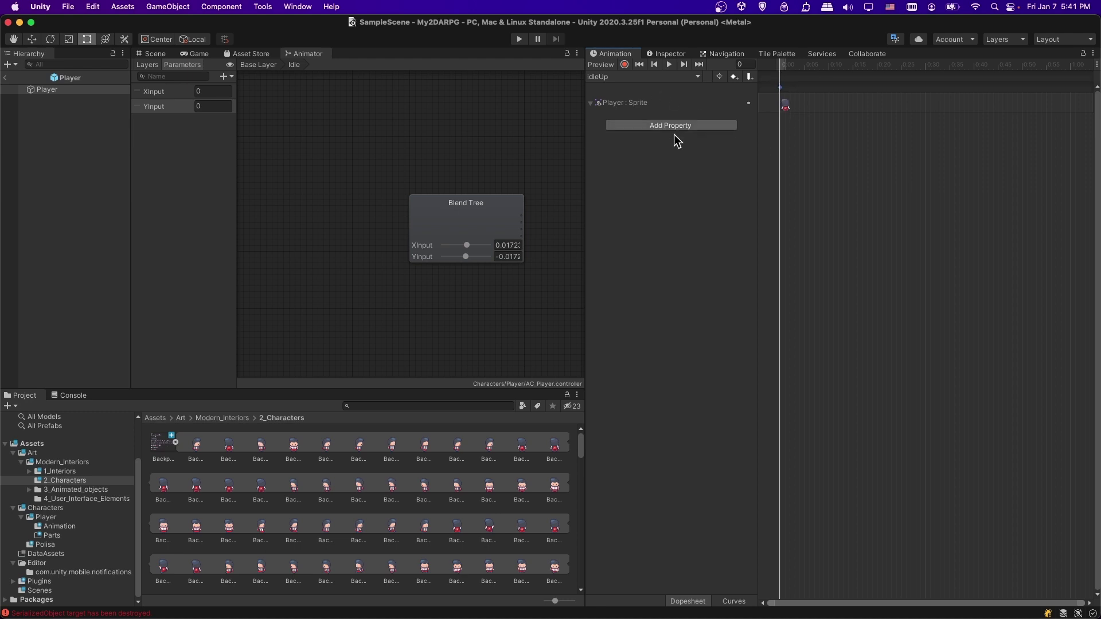
Step: Create an animation clip named idleDown in the Animation folder and place the fourth BackpackGuy1 sprite, facing forward, at 0:00
{"action": "left_click", "coordinate": [674, 77]}
{"action": "left_click", "coordinate": [666, 99]}
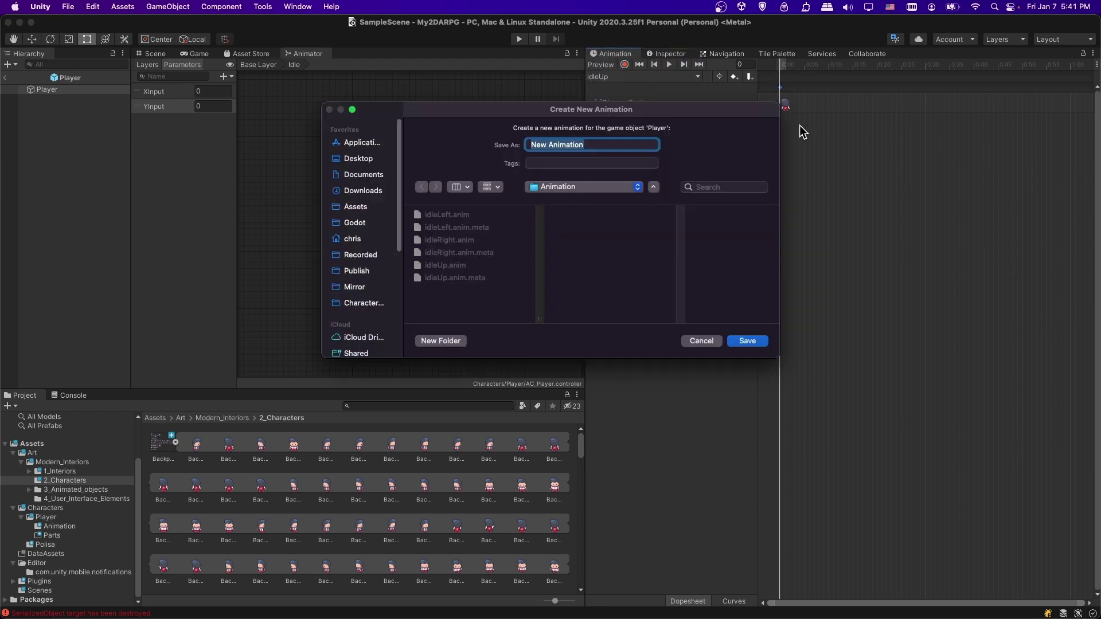
{"action": "left_click_drag", "start_coordinate": [293, 444], "coordinate": [849, 106]}
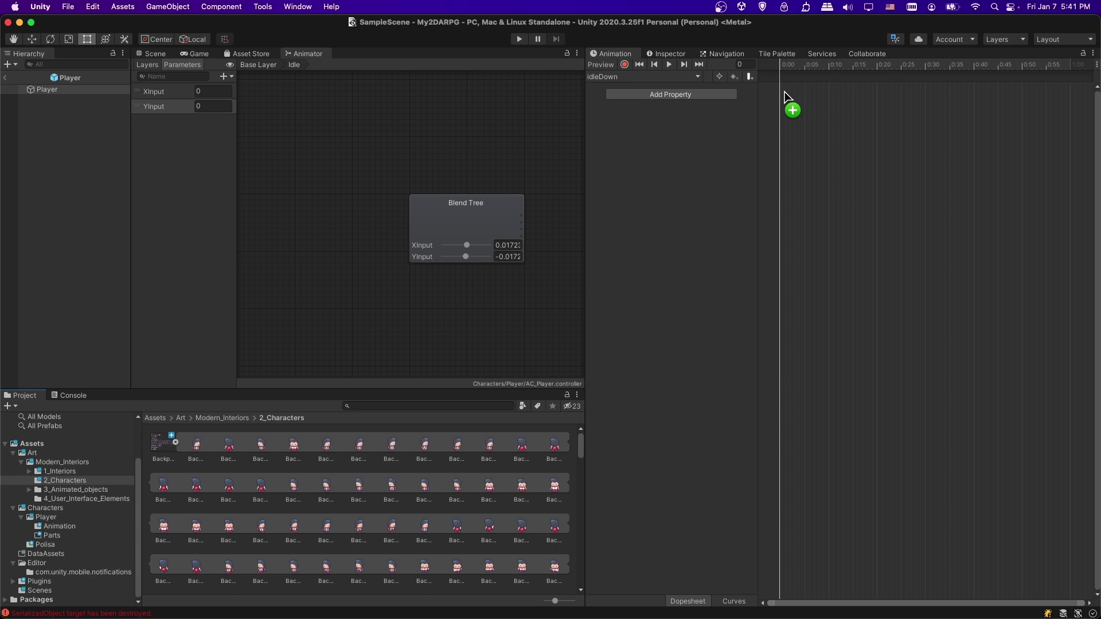
{"action": "left_click_drag", "start_coordinate": [784, 93], "coordinate": [786, 97]}
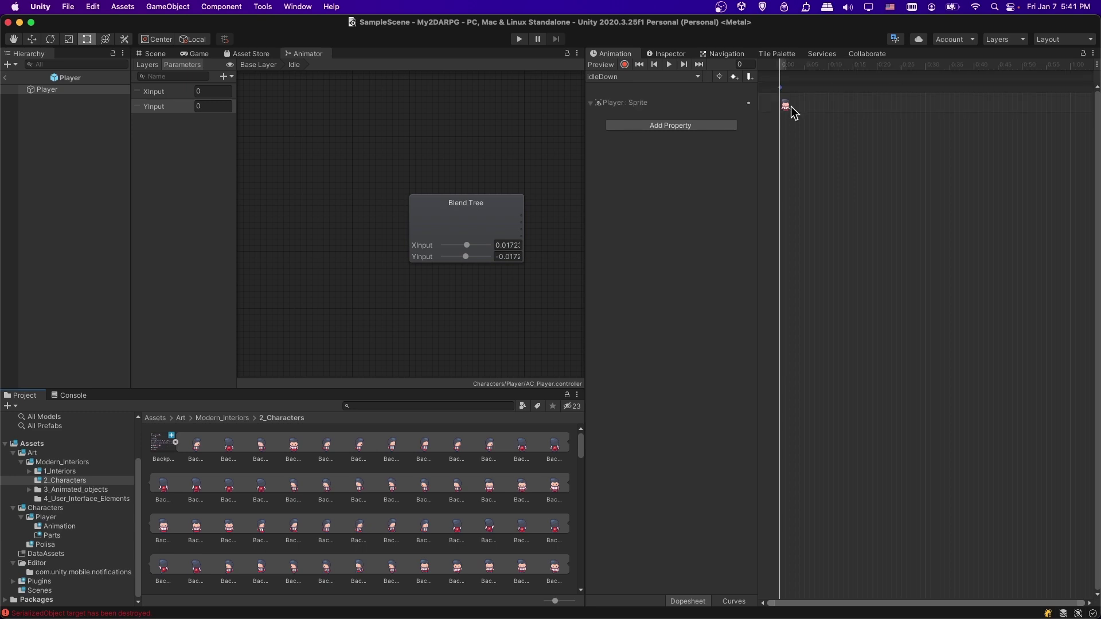
{"action": "left_click_drag", "start_coordinate": [824, 165], "coordinate": [735, 36]}
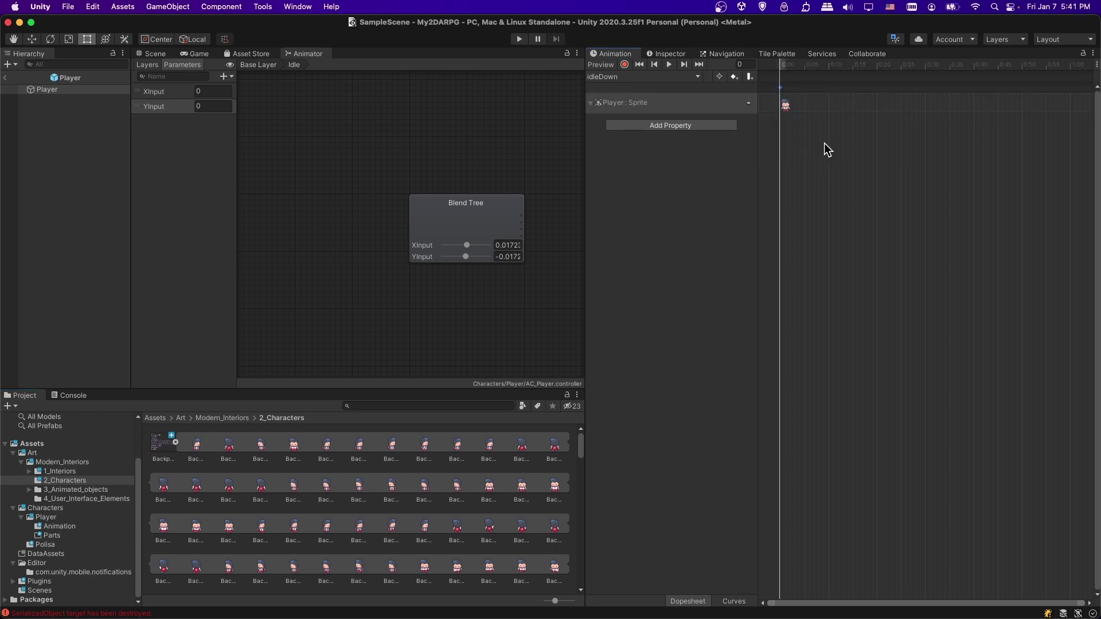
Step: Show the Idle blend tree's properties and check which clips are available for its first motion
{"action": "left_click", "coordinate": [456, 222]}
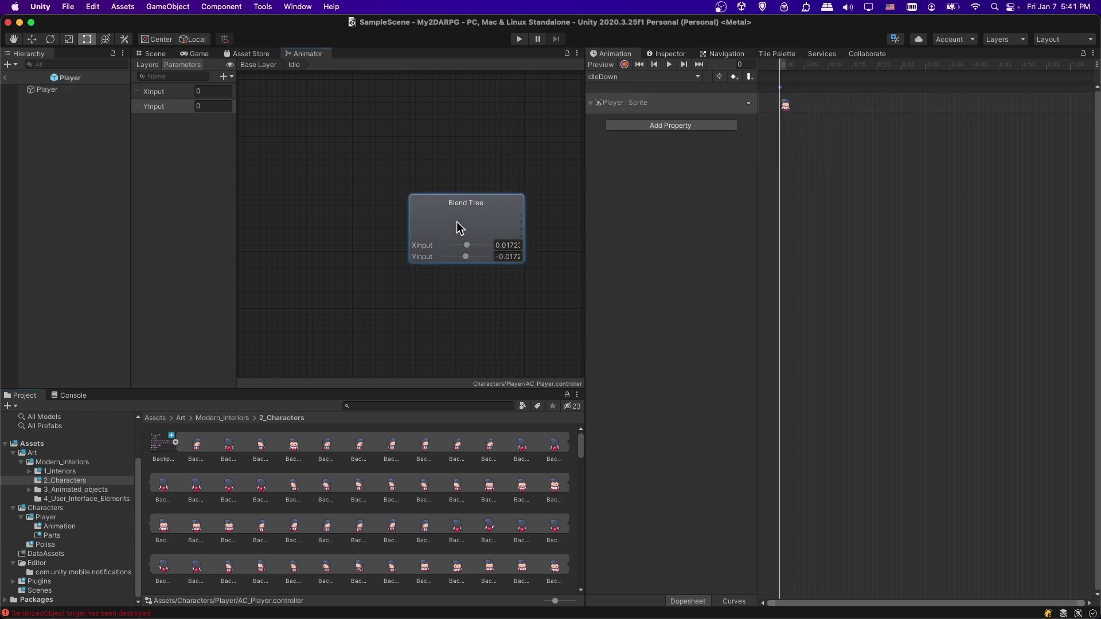
{"action": "left_click", "coordinate": [669, 54]}
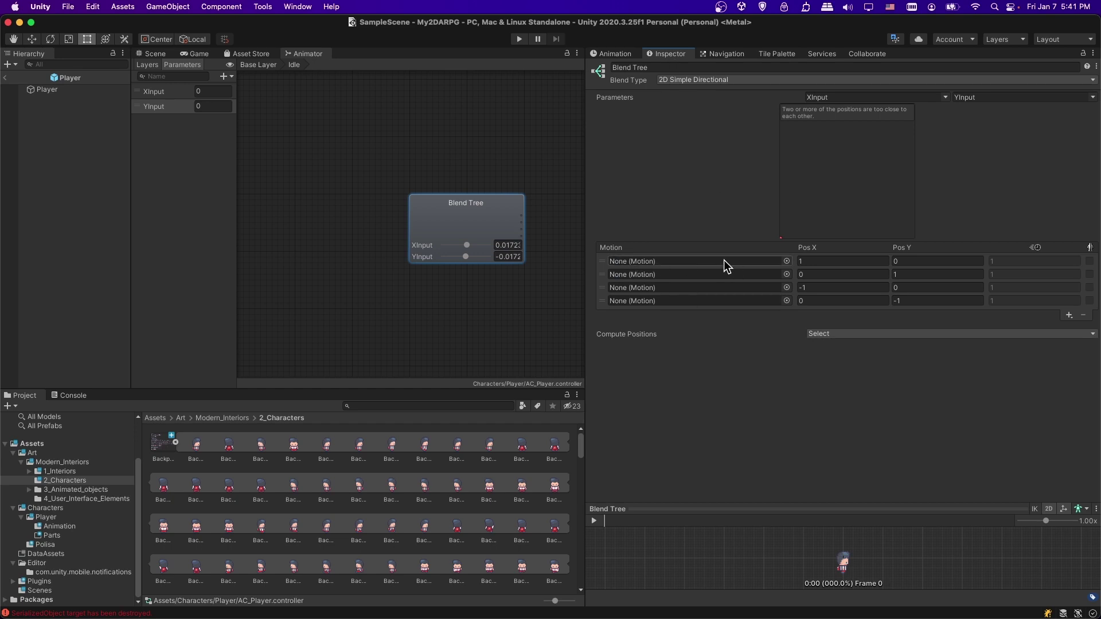
{"action": "left_click", "coordinate": [787, 261]}
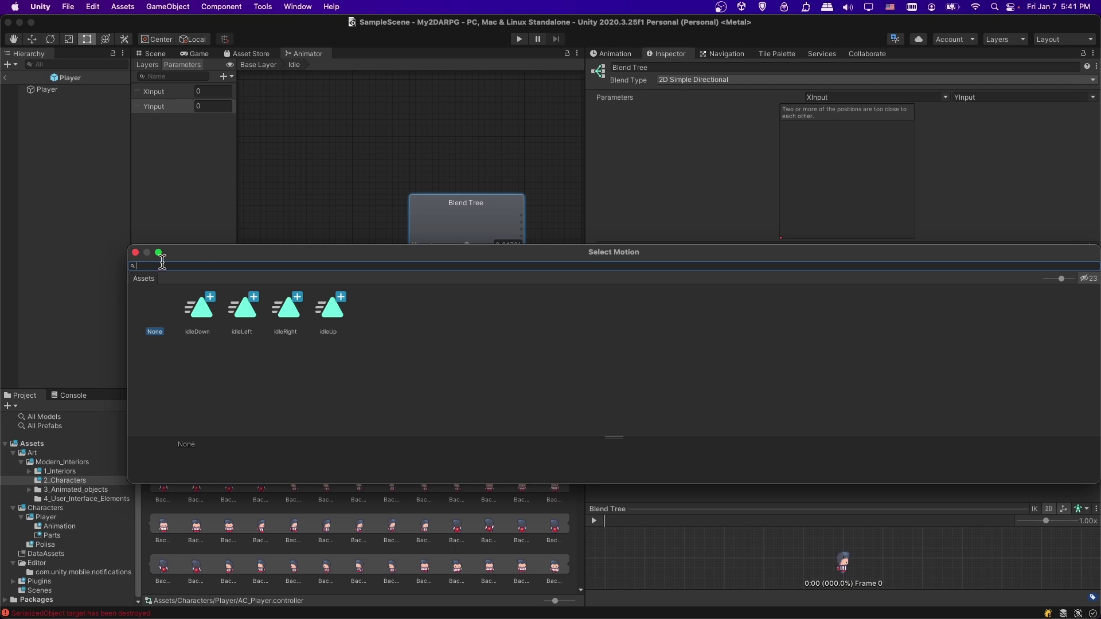
{"action": "left_click", "coordinate": [136, 253]}
Step: Rename the four clips in the Player's Animation folder to player_idleDown, player_idleLeft, player_idleRight and player_idleUp
{"action": "left_click", "coordinate": [56, 526]}
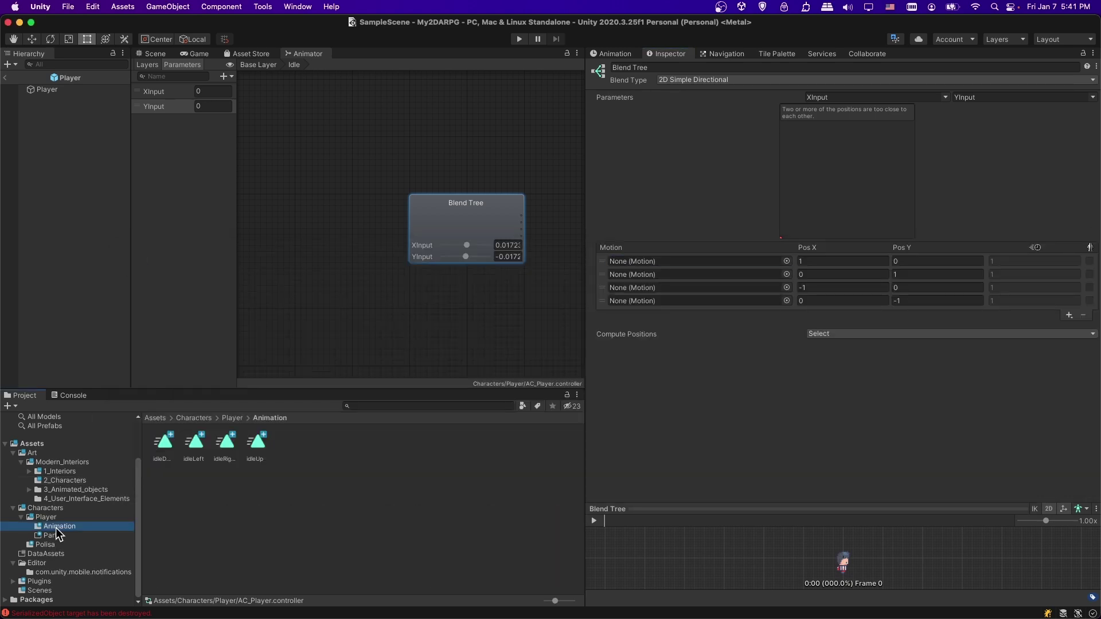
{"action": "left_click", "coordinate": [162, 451]}
{"action": "right_click", "coordinate": [161, 444]}
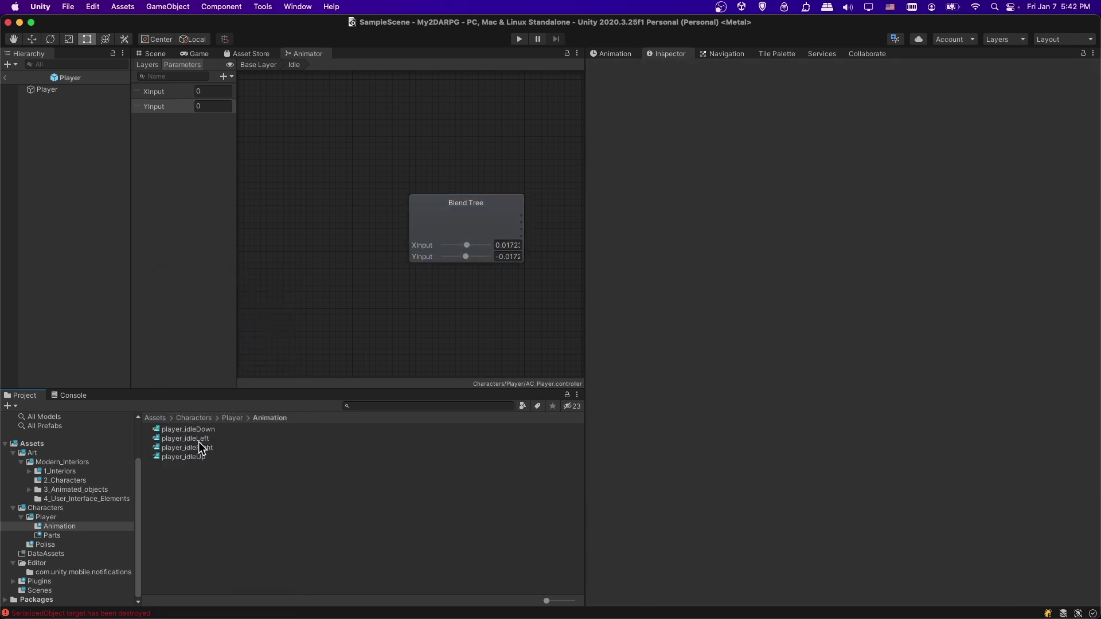
Step: Assign player_idleRight, player_idleUp, player_idleLeft and player_idleDown to the Idle blend tree's motions at (1, 0), (0, 1), (-1, 0) and (0, -1)
{"action": "left_click", "coordinate": [507, 208]}
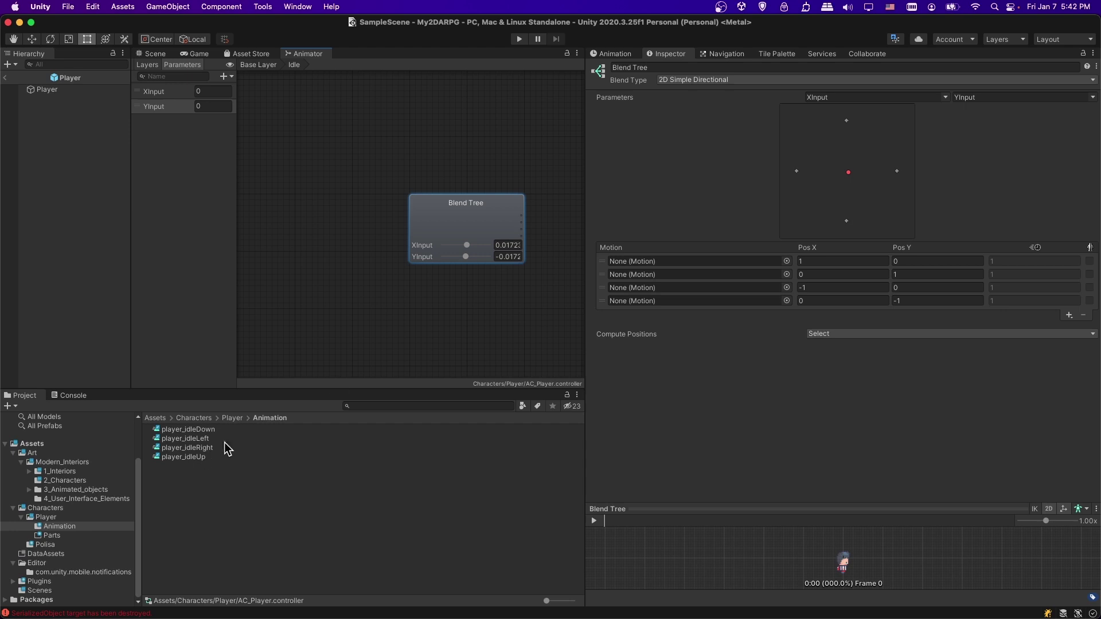
{"action": "left_click", "coordinate": [811, 261]}
{"action": "left_click_drag", "start_coordinate": [717, 264], "coordinate": [715, 263]}
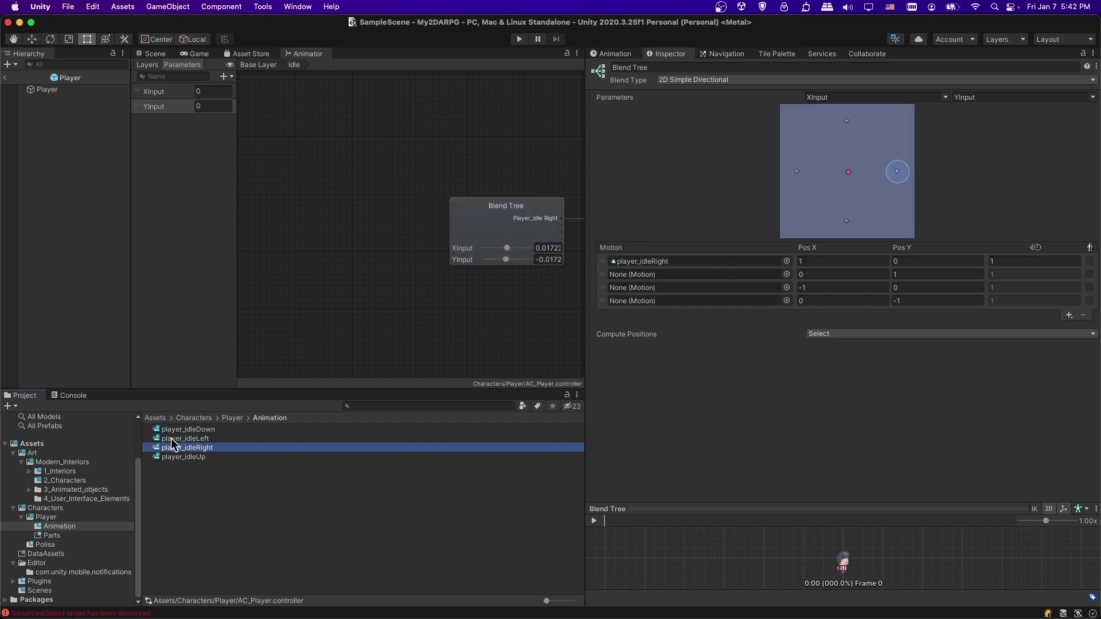
{"action": "left_click_drag", "start_coordinate": [170, 438], "coordinate": [740, 284]}
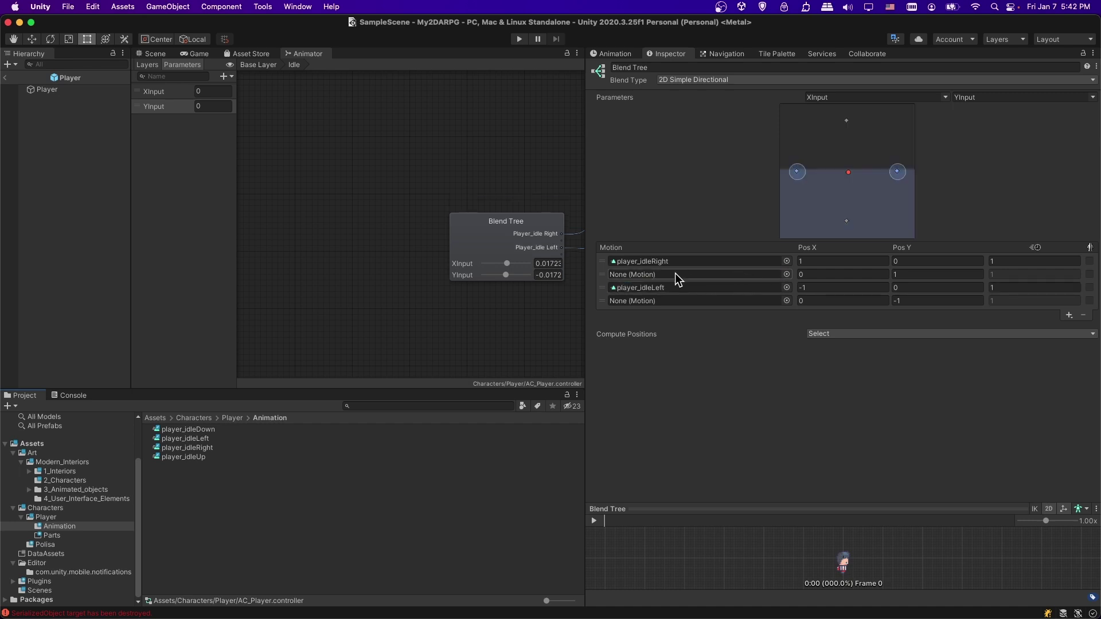
{"action": "left_click_drag", "start_coordinate": [189, 457], "coordinate": [675, 276]}
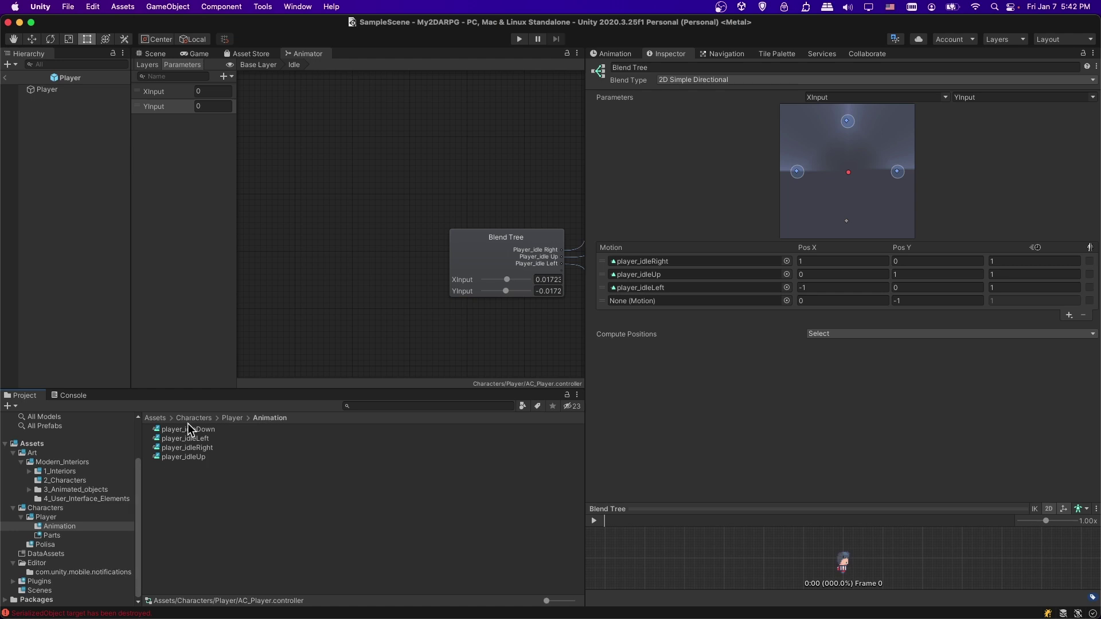
{"action": "left_click_drag", "start_coordinate": [187, 424], "coordinate": [680, 304]}
{"action": "mouse_move", "coordinate": [339, 280]}
{"action": "left_mouse_down"}
{"action": "mouse_move", "coordinate": [356, 280]}
{"action": "mouse_move", "coordinate": [336, 280]}
{"action": "mouse_move", "coordinate": [356, 281]}
{"action": "mouse_move", "coordinate": [340, 290]}
{"action": "mouse_move", "coordinate": [353, 291]}
{"action": "mouse_move", "coordinate": [340, 281]}
{"action": "mouse_move", "coordinate": [348, 288]}
{"action": "left_mouse_up"}
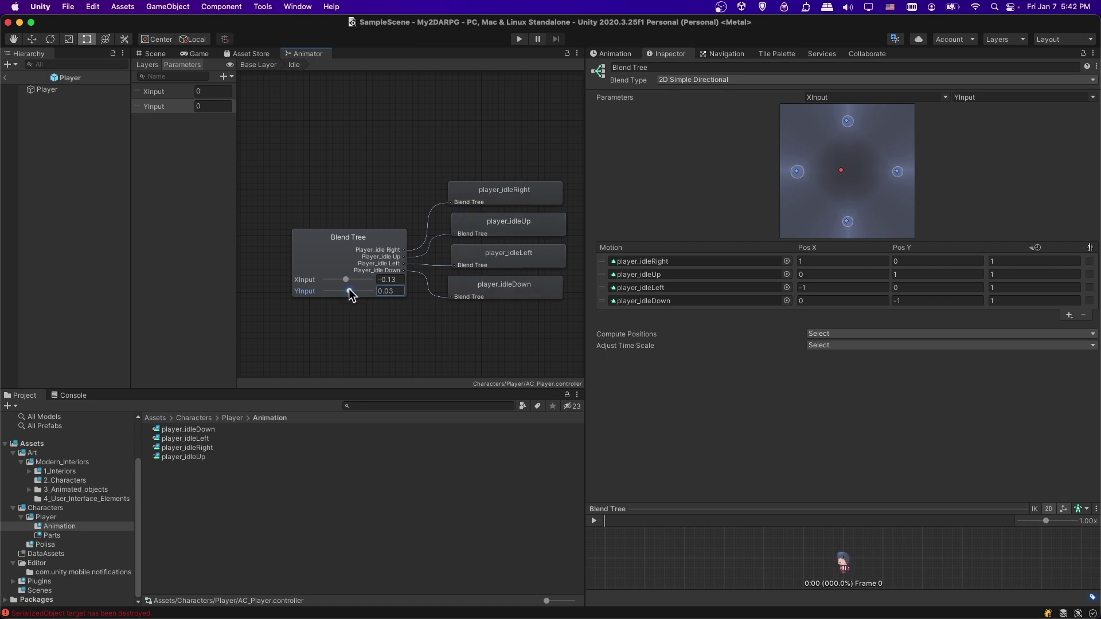
{"action": "left_click", "coordinate": [343, 163]}
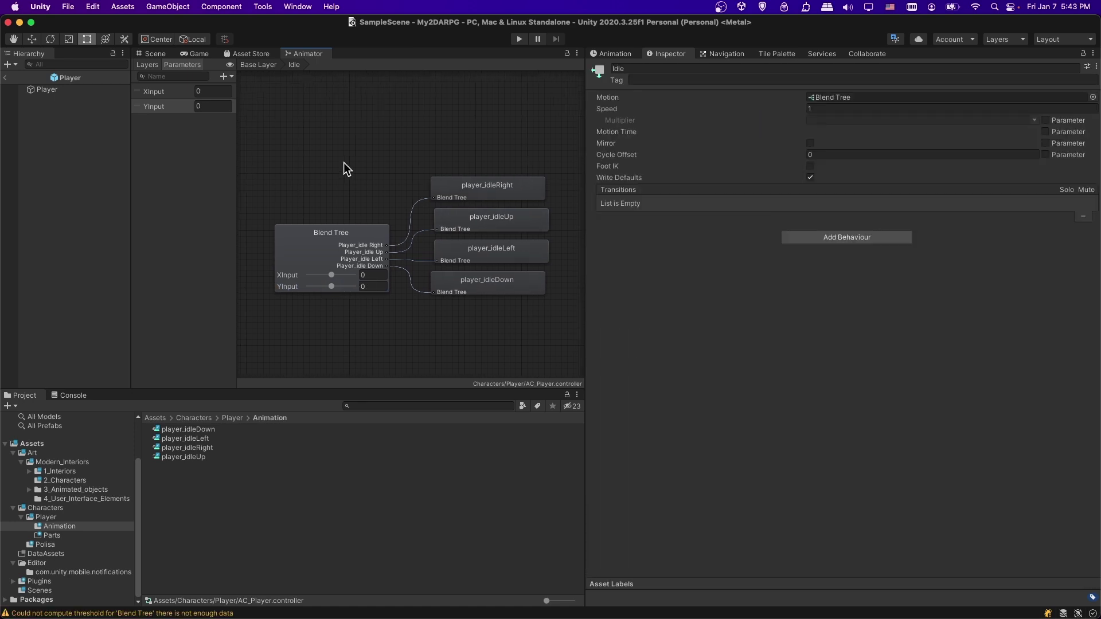
Step: Delete the loose idleRight, idleLeft, idleUp and idleDown states from the Animator's Base Layer, keeping the Idle and Walk states
{"action": "left_click", "coordinate": [271, 66]}
{"action": "left_click_drag", "start_coordinate": [370, 228], "coordinate": [380, 298]}
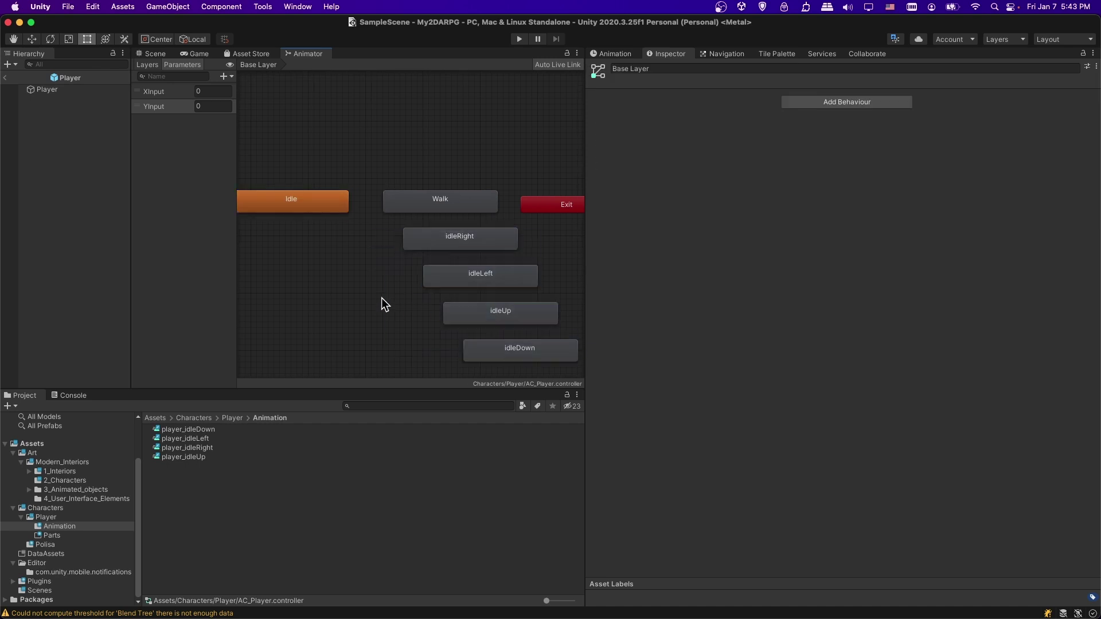
{"action": "middle_click_drag", "start_coordinate": [394, 303], "coordinate": [345, 266]}
{"action": "left_click_drag", "start_coordinate": [323, 191], "coordinate": [510, 327]}
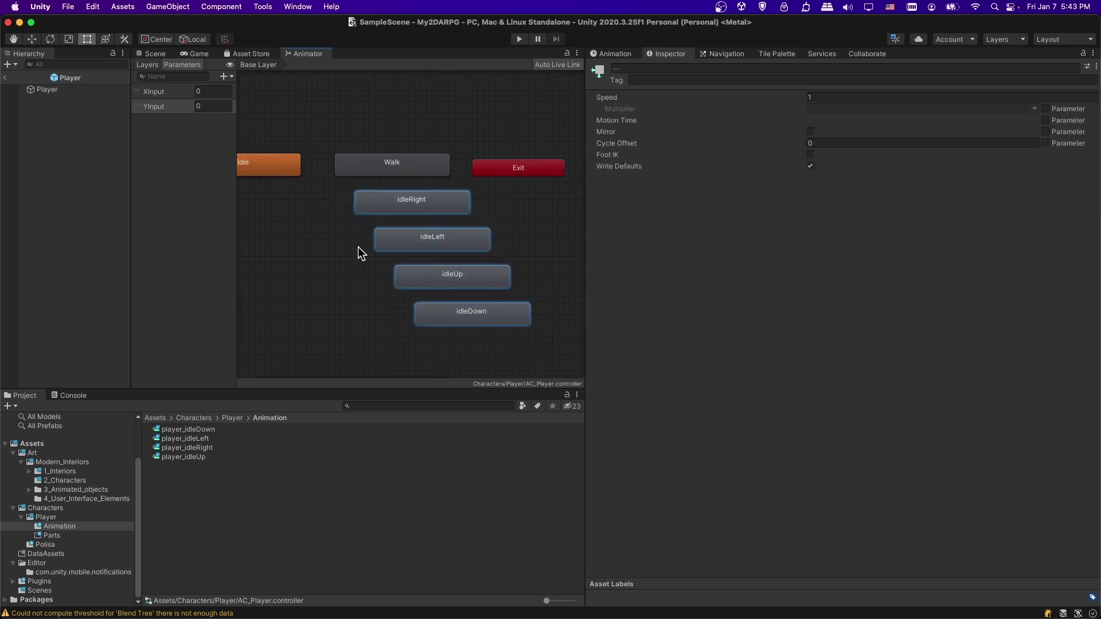
{"action": "middle_click_drag", "start_coordinate": [358, 246], "coordinate": [404, 248]}
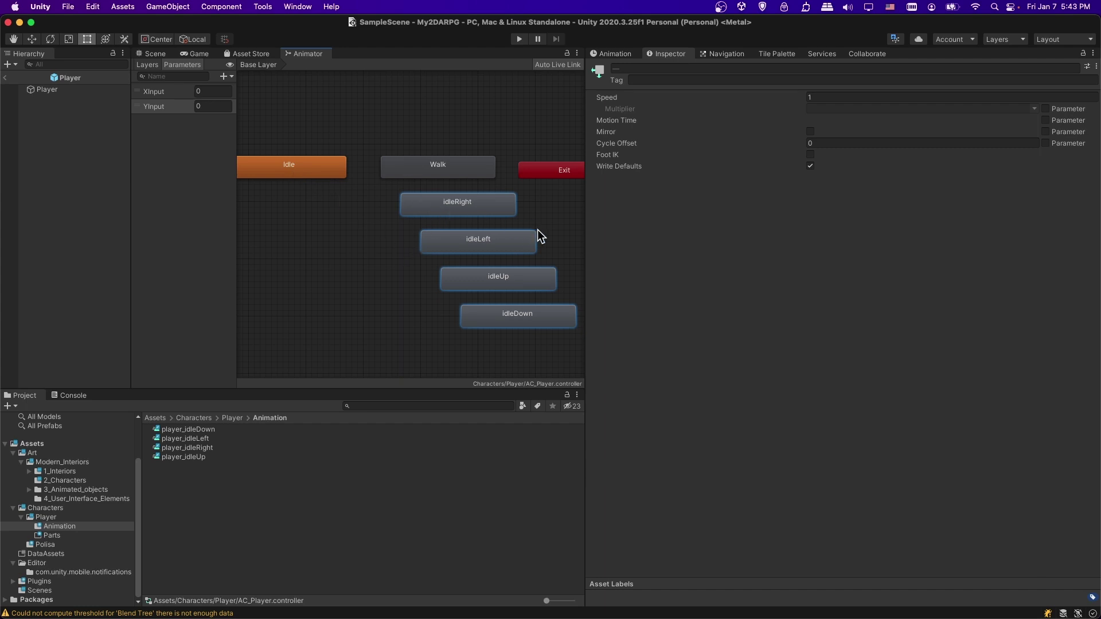
{"action": "key", "text": "Delete"}
{"action": "key", "text": "a"}
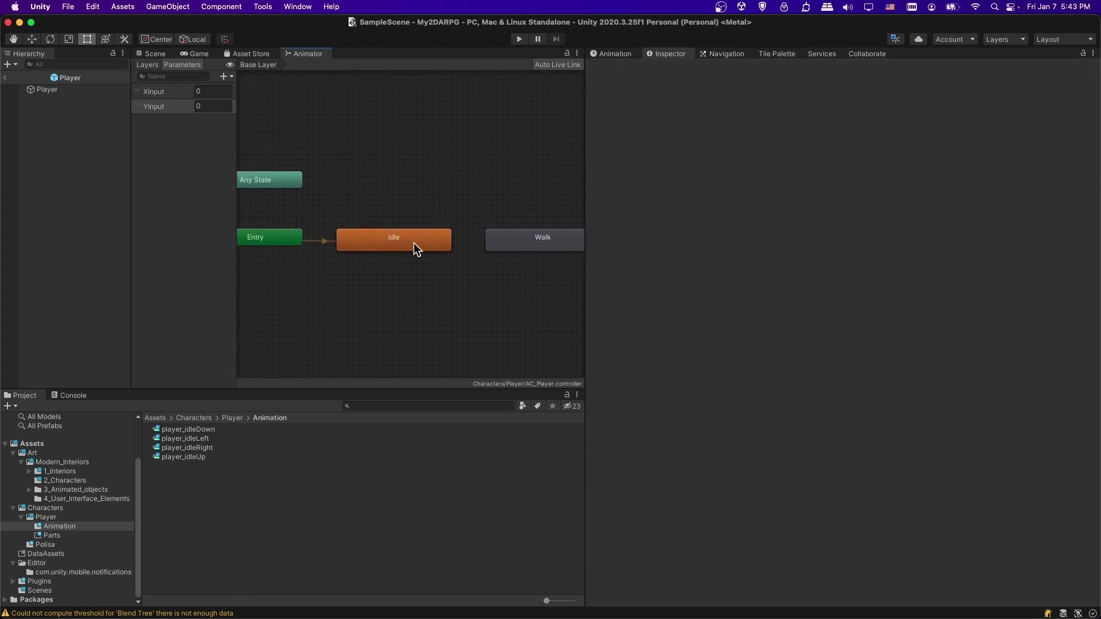
{"action": "left_click", "coordinate": [414, 243]}
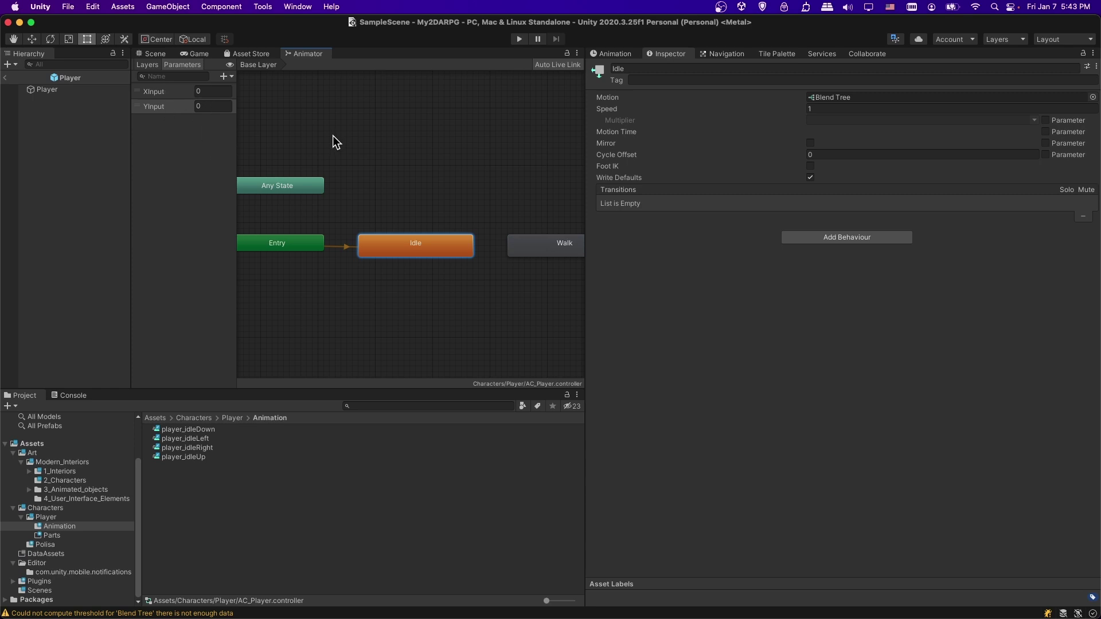
Step: Open the Player object's PlayerController script for editing in Visual Studio Code
{"action": "left_click", "coordinate": [57, 90]}
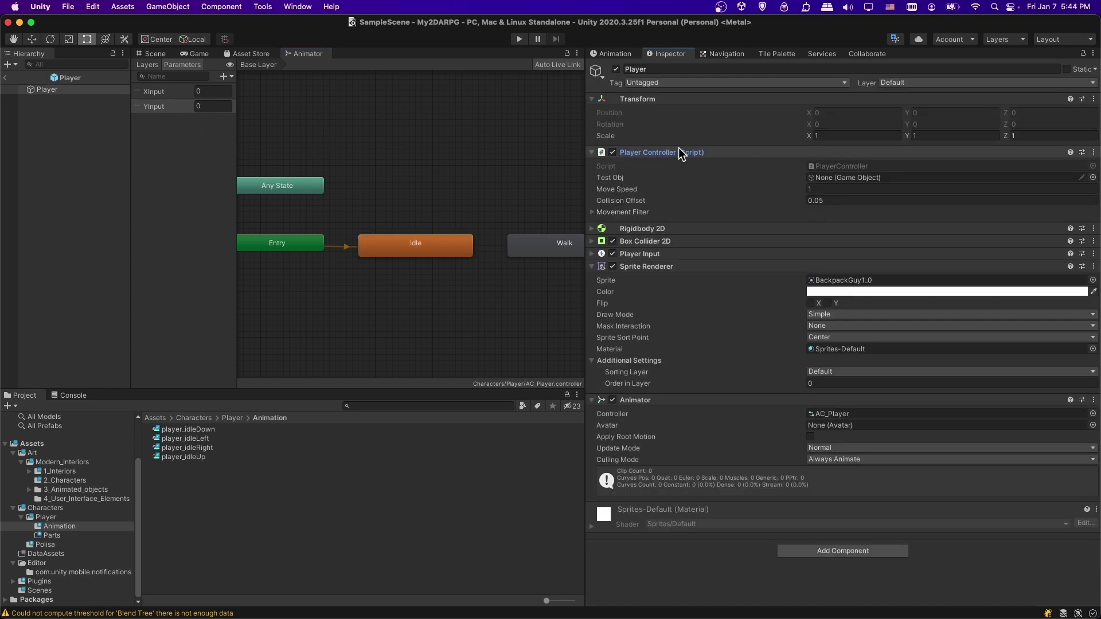
{"action": "left_click", "coordinate": [1093, 152]}
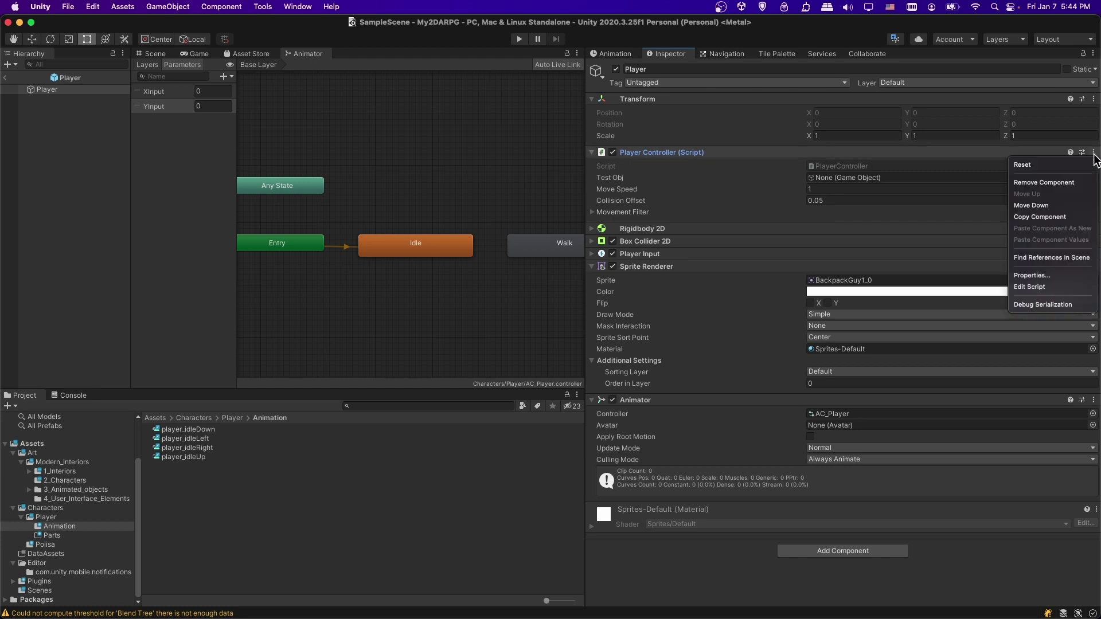
{"action": "left_click", "coordinate": [1042, 287]}
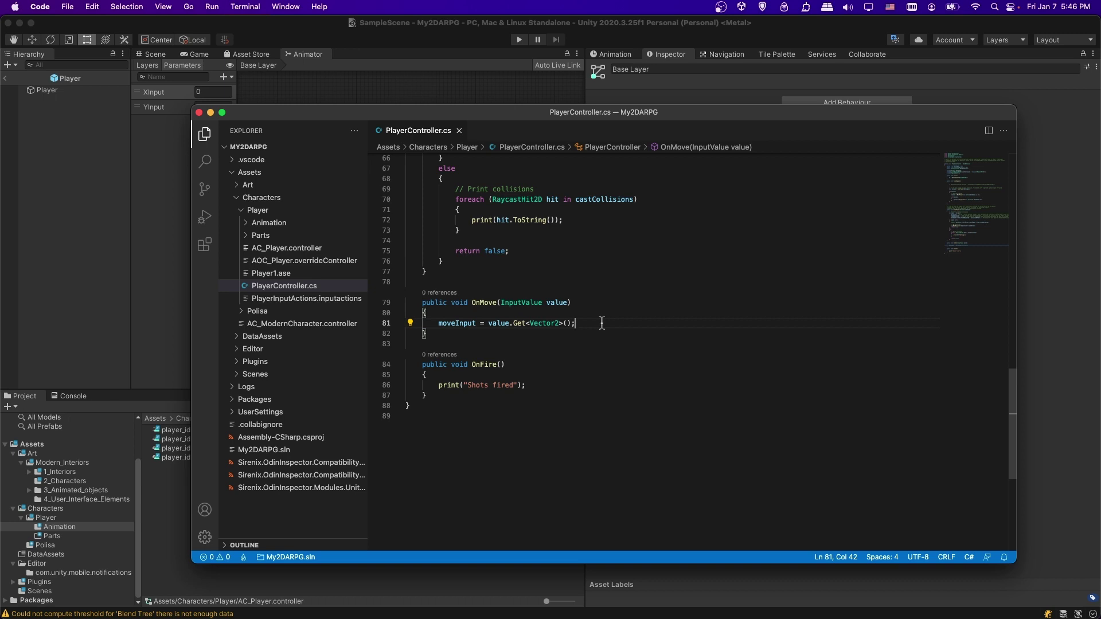
Step: Examine the OnMove method's signature and moveInput assignment in PlayerController.cs, along with the MovePlayer method's collision check
{"action": "left_click_drag", "start_coordinate": [500, 302], "coordinate": [573, 301]}
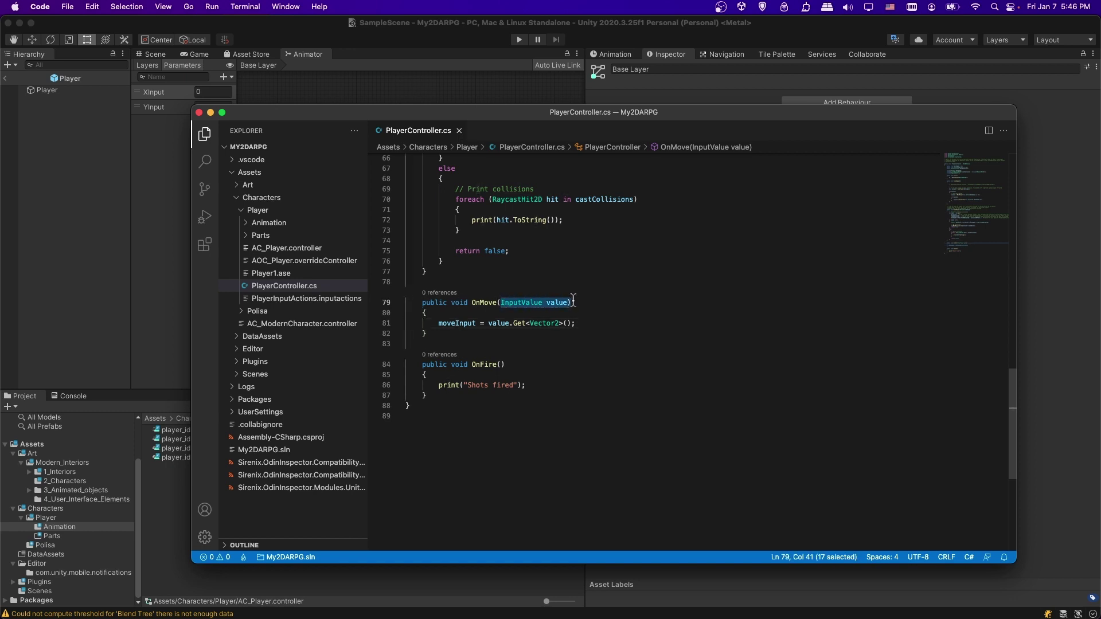
{"action": "left_click", "coordinate": [572, 302]}
{"action": "left_click", "coordinate": [319, 50]}
{"action": "left_click", "coordinate": [298, 6]}
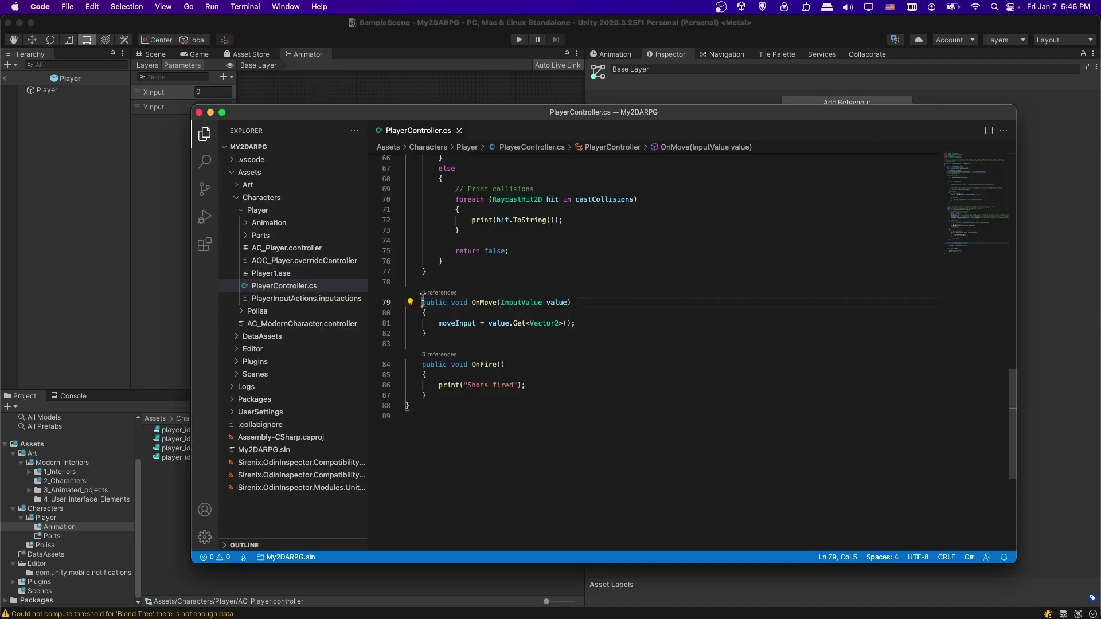
{"action": "left_click_drag", "start_coordinate": [422, 302], "coordinate": [571, 305]}
{"action": "left_click", "coordinate": [484, 332]}
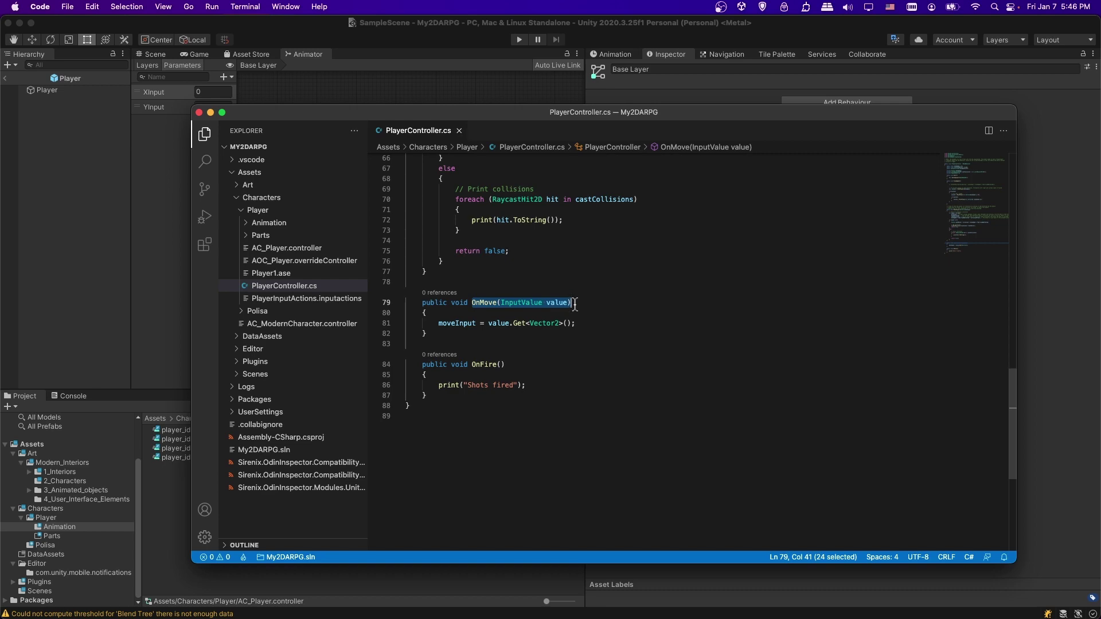
{"action": "left_click", "coordinate": [573, 306]}
{"action": "left_click", "coordinate": [581, 323]}
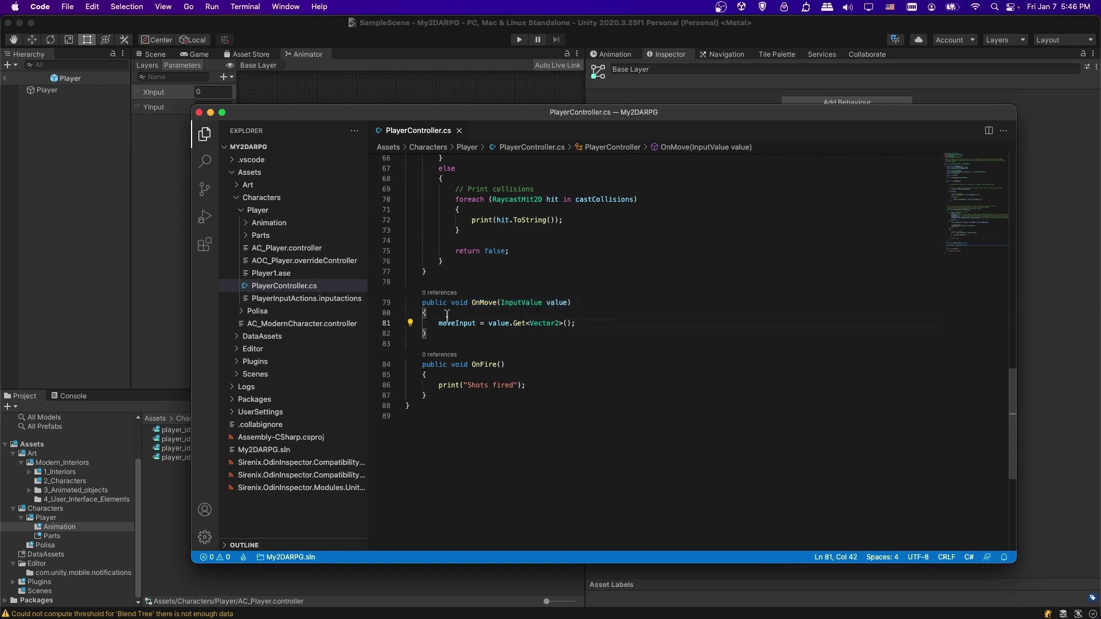
{"action": "scroll", "coordinate": [475, 286], "scroll_direction": "up", "scroll_amount": 9}
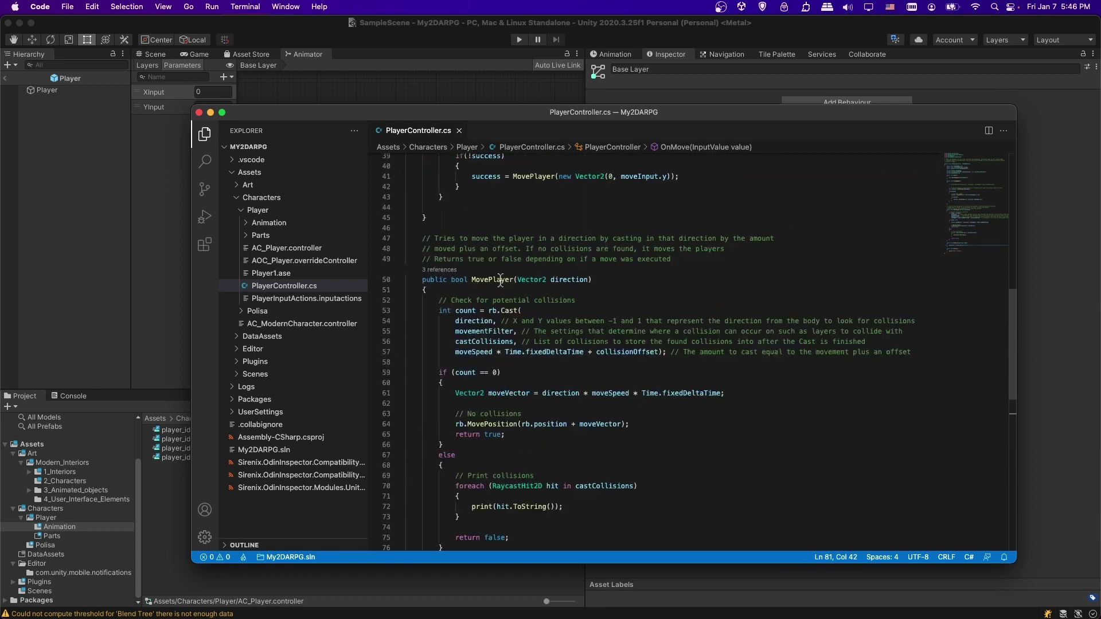
{"action": "scroll", "coordinate": [500, 281], "scroll_direction": "down", "scroll_amount": 1}
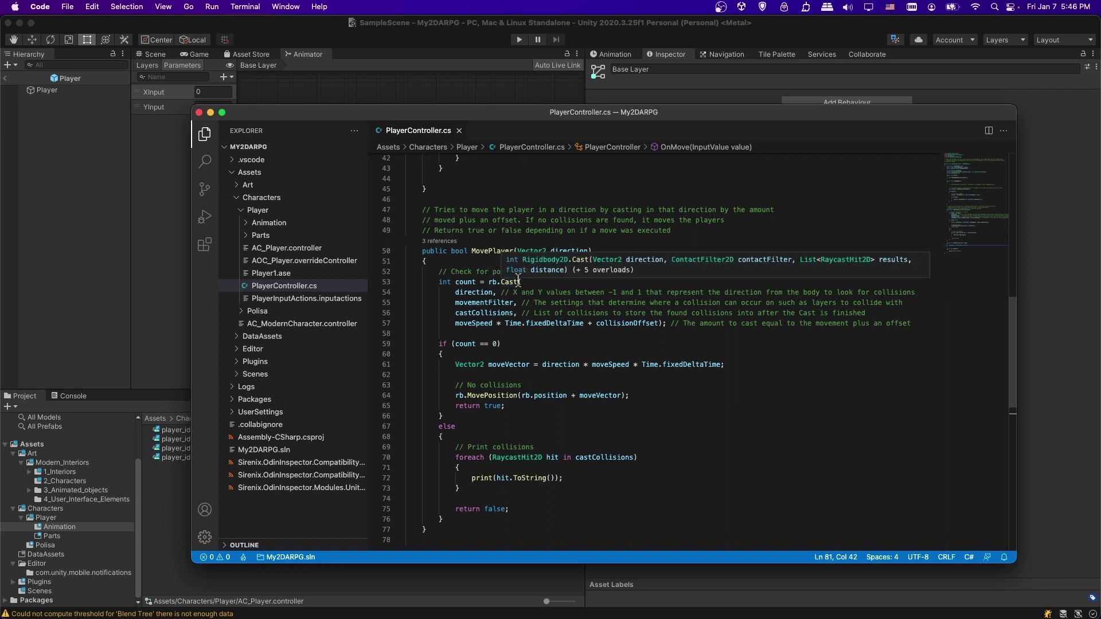
Step: Switch to the Unity editor and select the Player object to check its Animator component
{"action": "scroll", "coordinate": [502, 287], "scroll_direction": "down", "scroll_amount": 1}
{"action": "scroll", "coordinate": [595, 360], "scroll_direction": "down", "scroll_amount": 4}
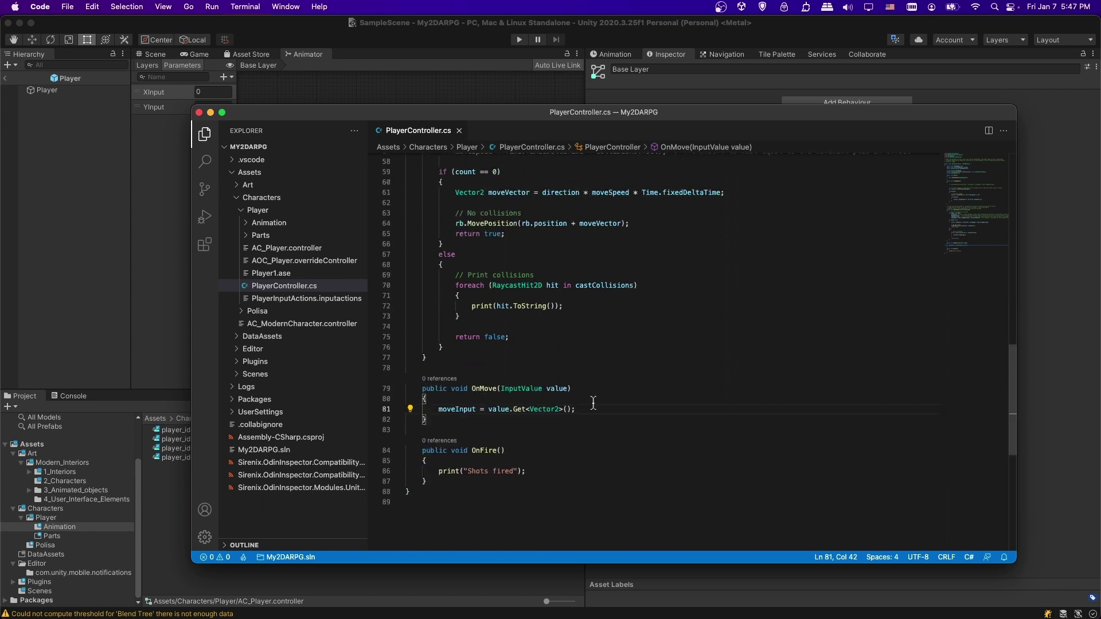
{"action": "scroll", "coordinate": [590, 390], "scroll_direction": "down", "scroll_amount": 1}
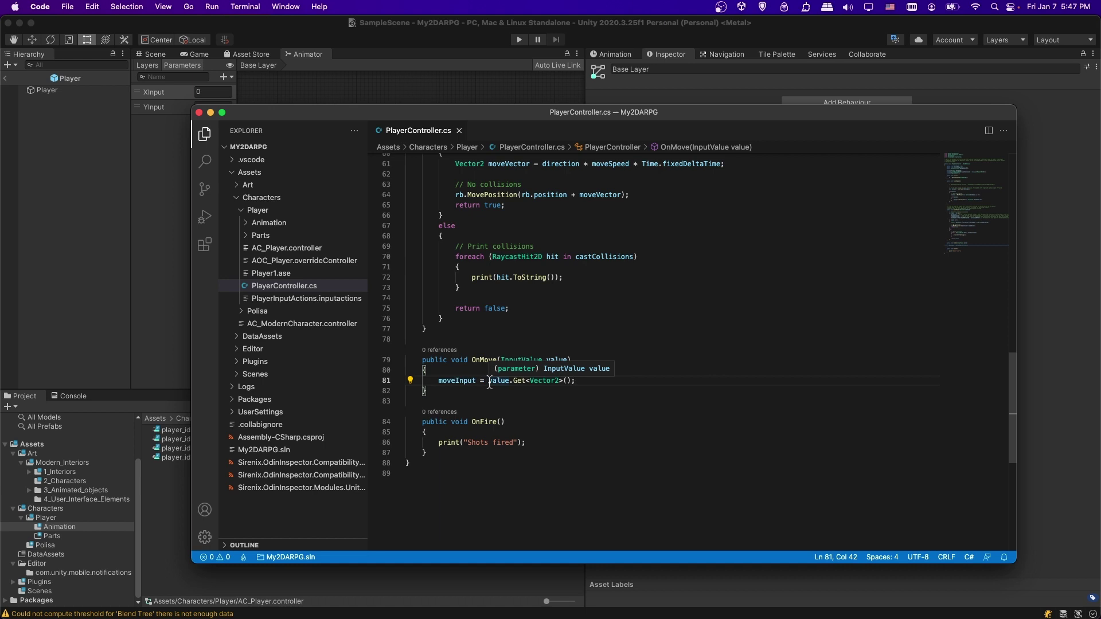
{"action": "left_click", "coordinate": [174, 115]}
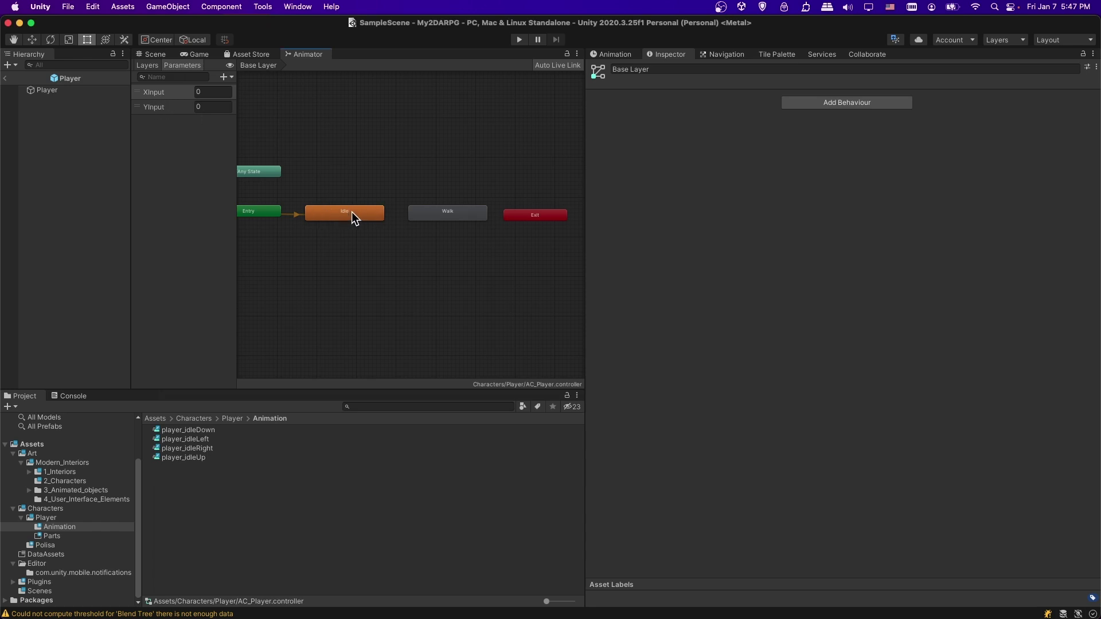
{"action": "left_click", "coordinate": [64, 89]}
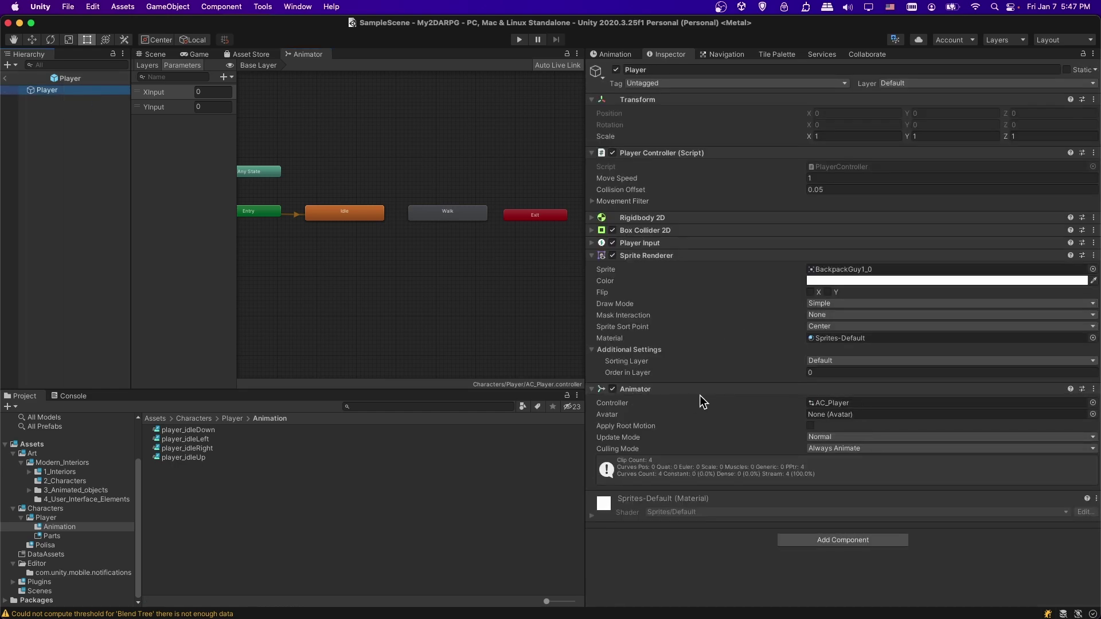
Step: Return to PlayerController.cs in Visual Studio Code and declare "private Animator animator;" below the Rigidbody2D field
{"action": "key", "text": "super+Tab"}
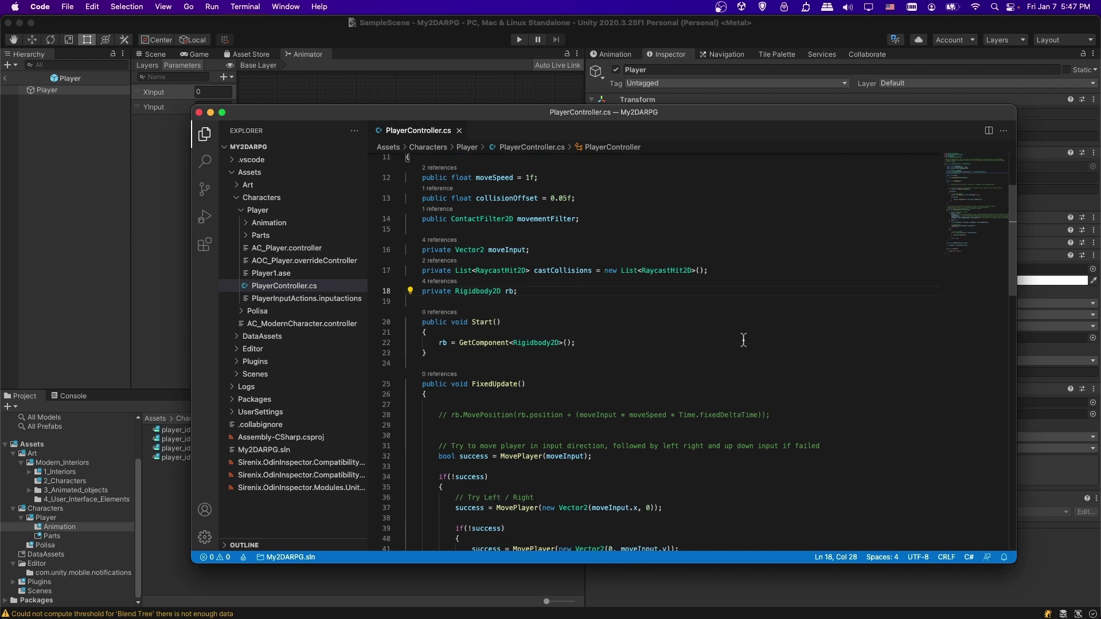
{"action": "key", "text": "Return"}
{"action": "type", "text": "private "}
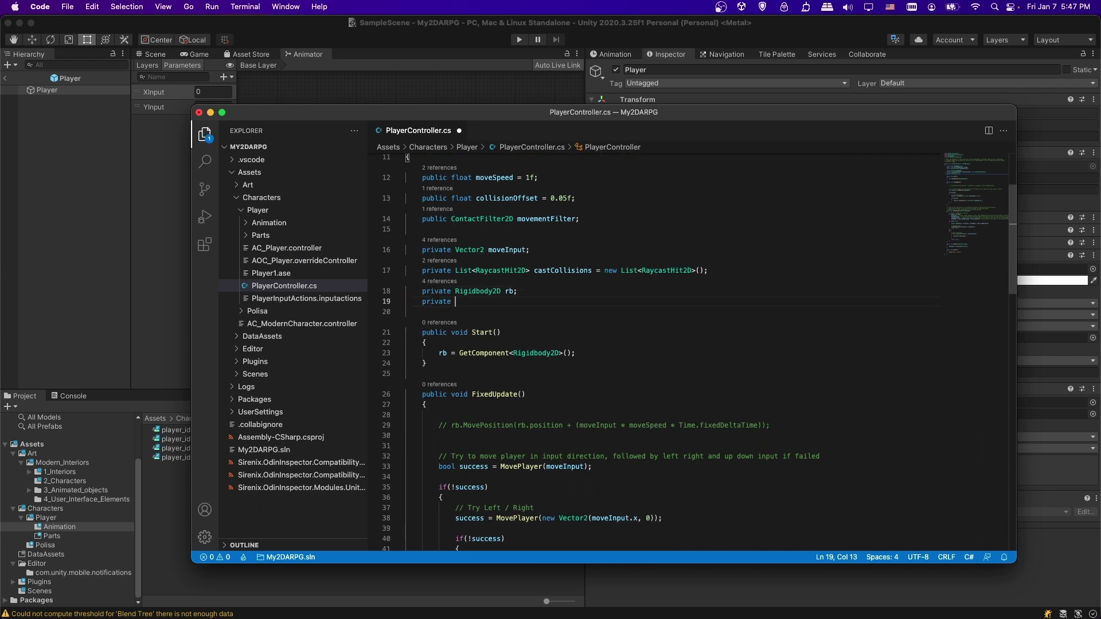
{"action": "type", "text": "Animator animator;"}
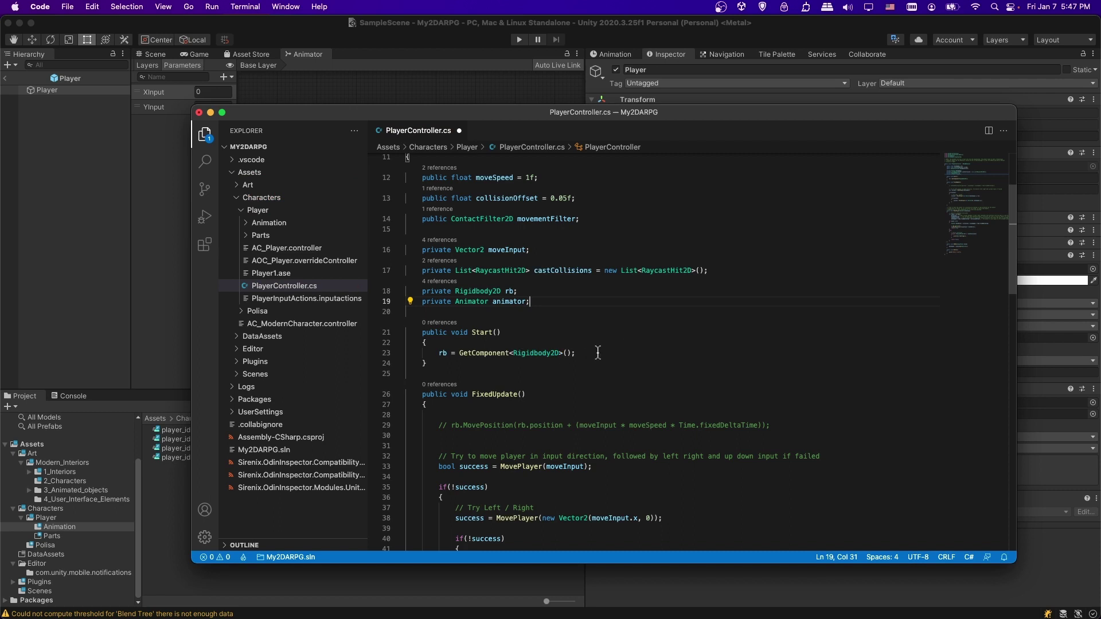
Step: In Start, add "animator = GetComponent<Animator>();" below the rb assignment and save the script
{"action": "left_click", "coordinate": [599, 353]}
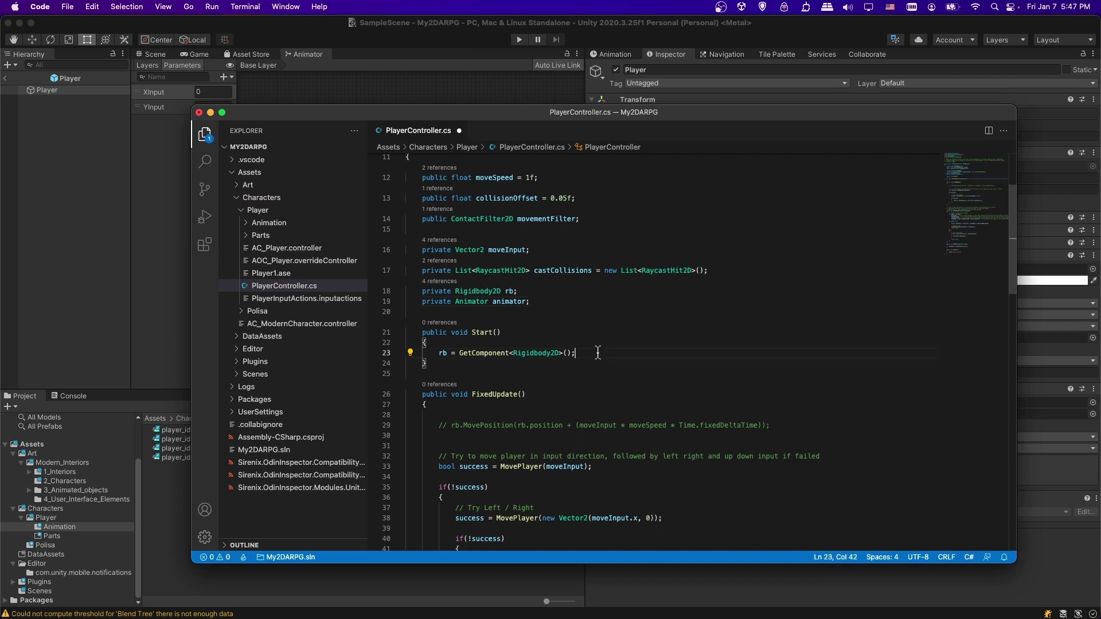
{"action": "key", "text": "Return"}
{"action": "type", "text": "animator = Get"}
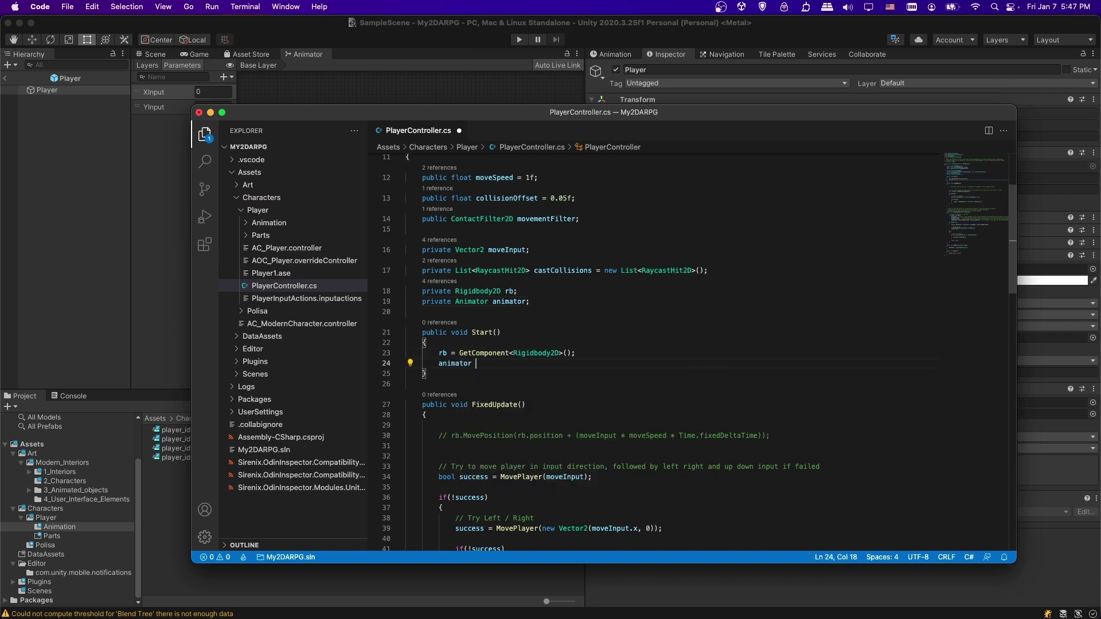
{"action": "type", "text": "Com"}
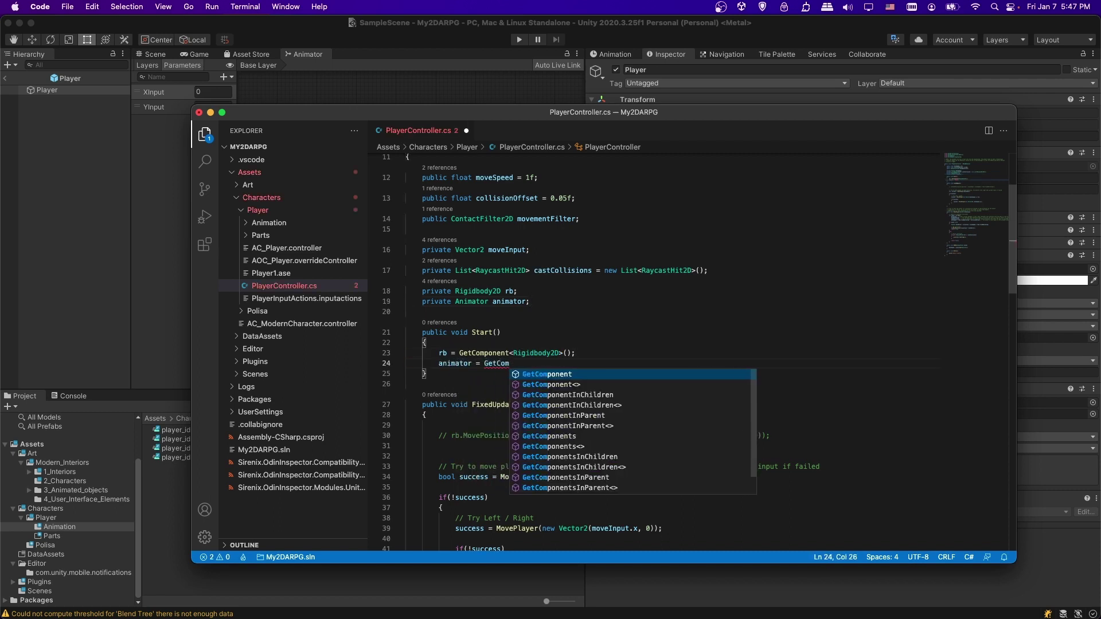
{"action": "key", "text": "Down"}
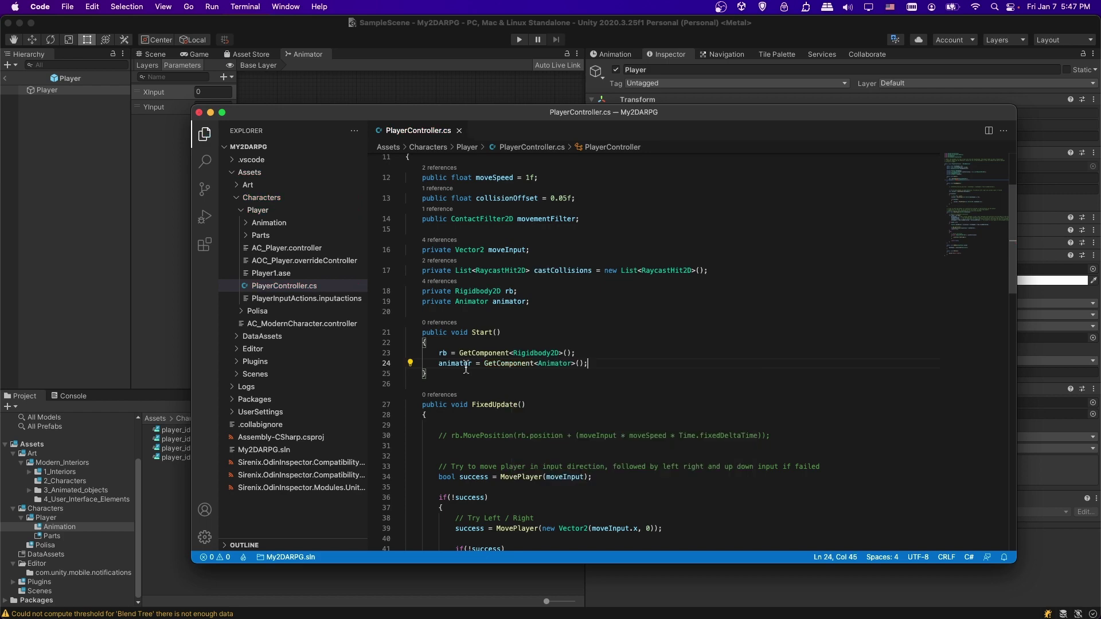
Step: Copy the animator variable name from Start onto a new line below the moveInput assignment in OnMove
{"action": "double_click", "coordinate": [466, 366]}
{"action": "key", "text": "super+c"}
{"action": "scroll", "coordinate": [635, 390], "scroll_direction": "down", "scroll_amount": 15}
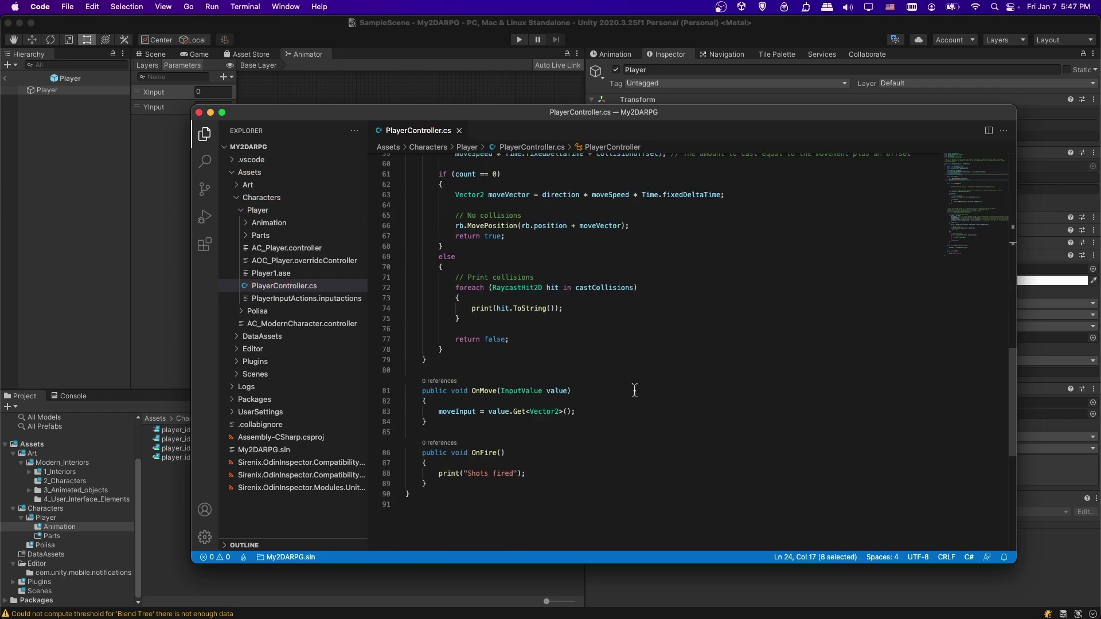
{"action": "scroll", "coordinate": [635, 390], "scroll_direction": "down", "scroll_amount": 10}
{"action": "scroll", "coordinate": [635, 390], "scroll_direction": "up", "scroll_amount": 11}
{"action": "left_click", "coordinate": [596, 438]}
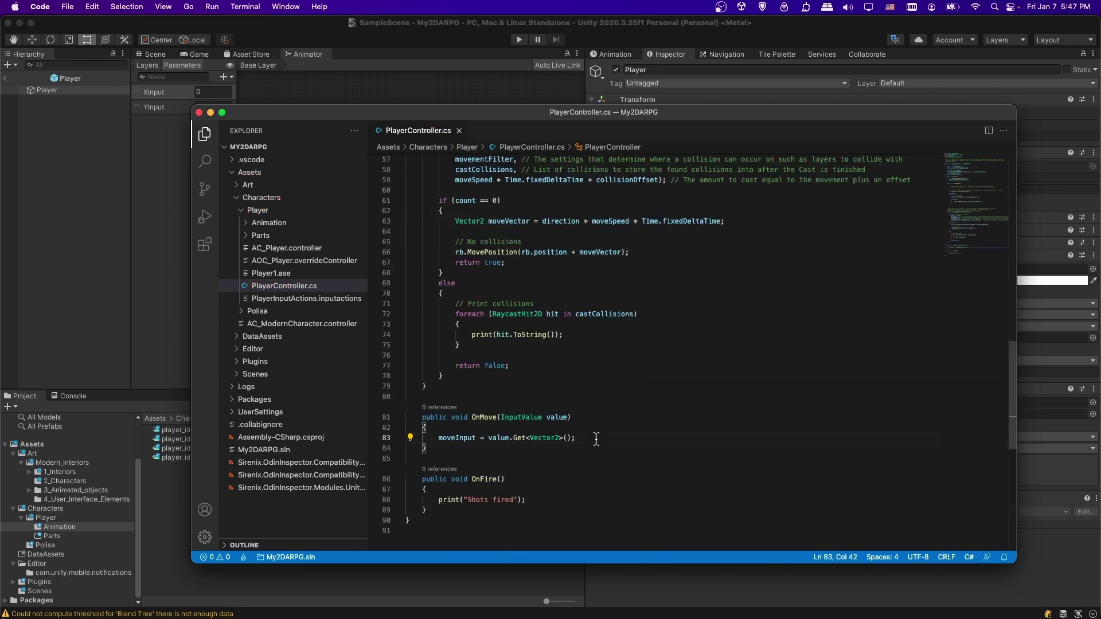
{"action": "key", "text": "Return"}
{"action": "key", "text": "super+v"}
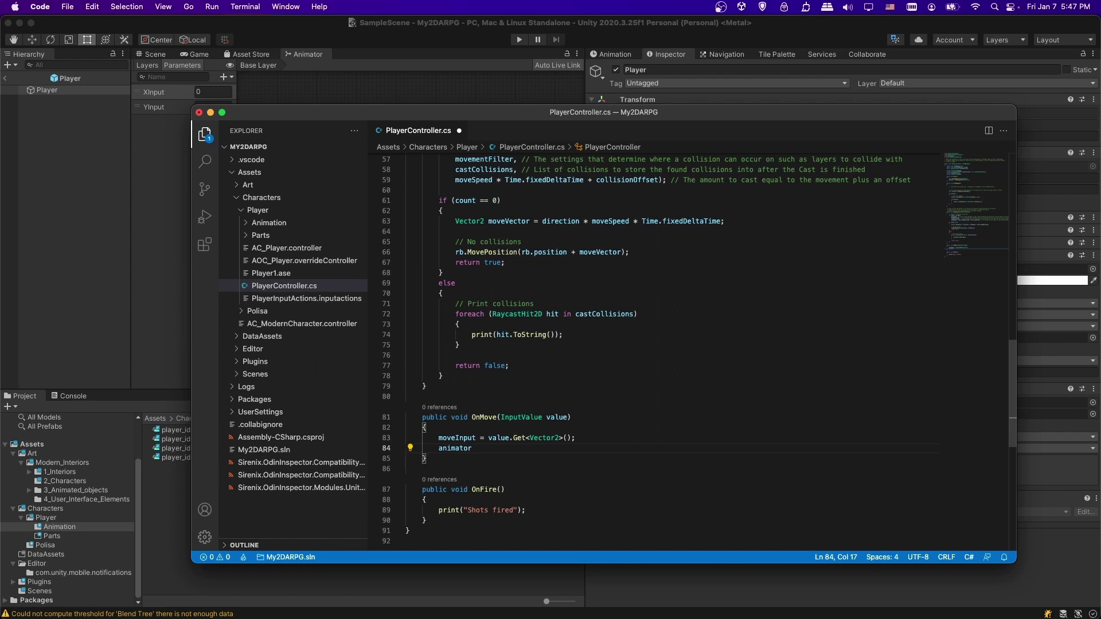
Step: Complete the new OnMove line as animator.SetFloat("XInput", moveInput.x);
{"action": "type", "text": ".setF"}
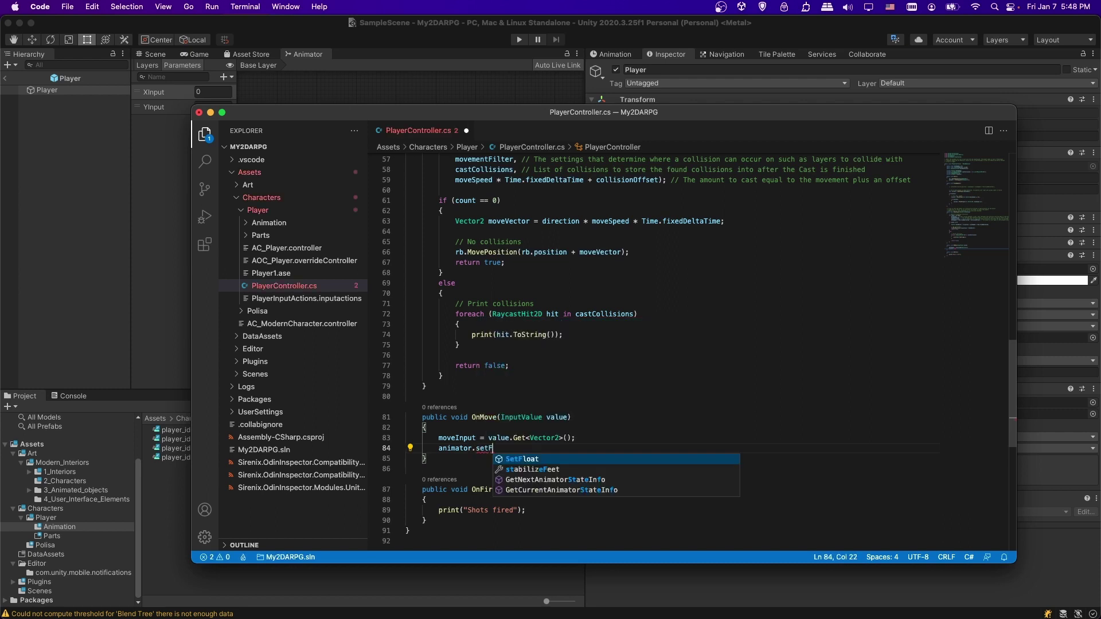
{"action": "type", "text": "loat"}
{"action": "key", "text": "Return"}
{"action": "type", "text": "("}
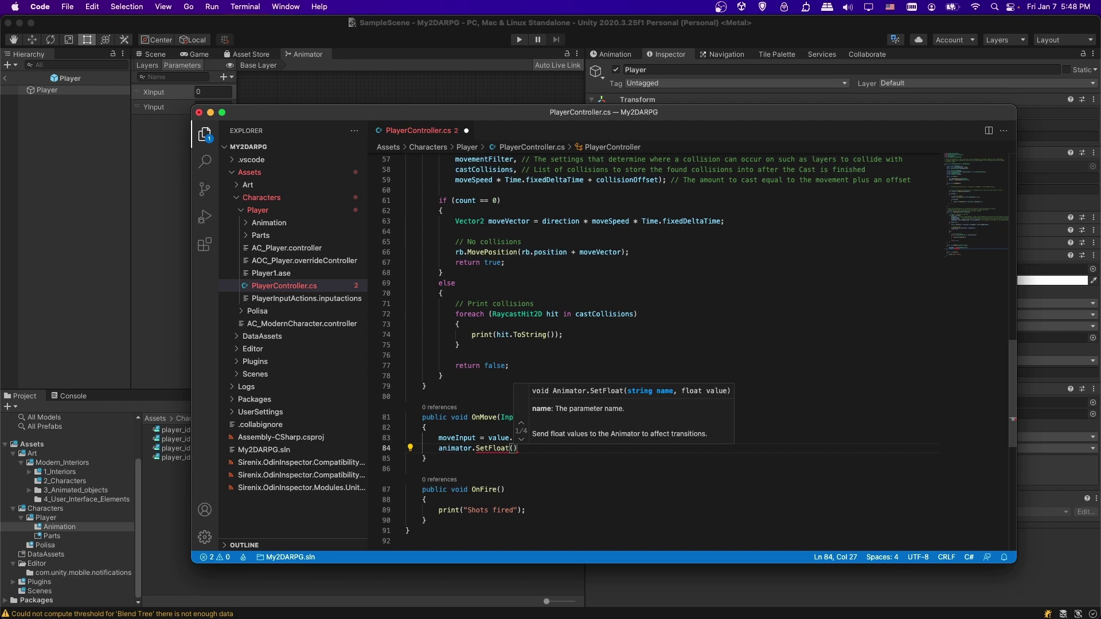
{"action": "type", "text": "\"XInput"}
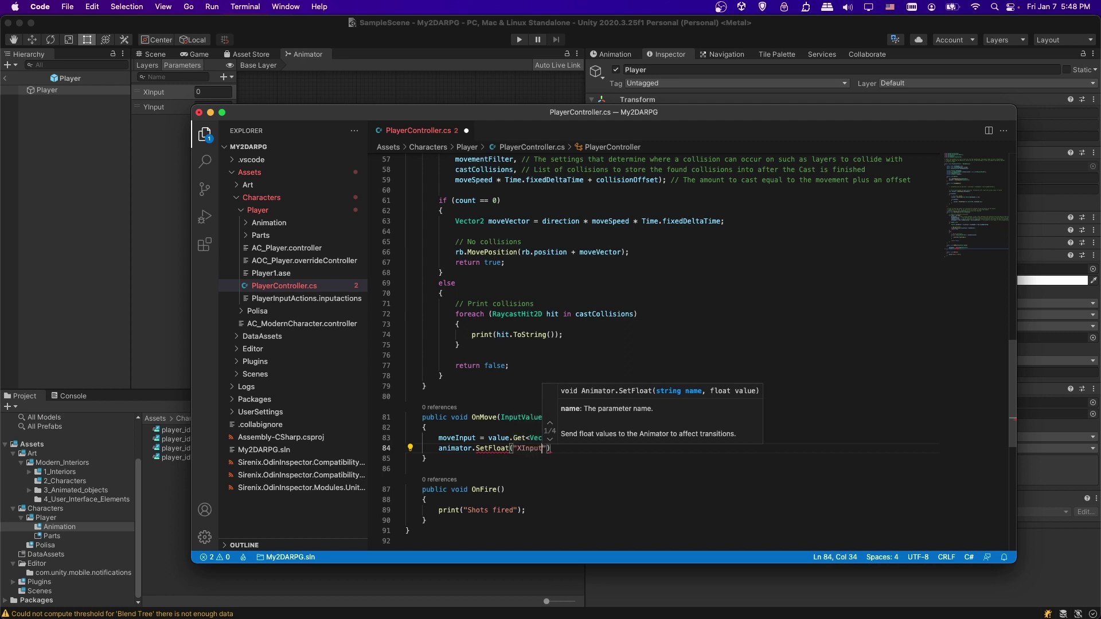
{"action": "type", "text": "\", mov"}
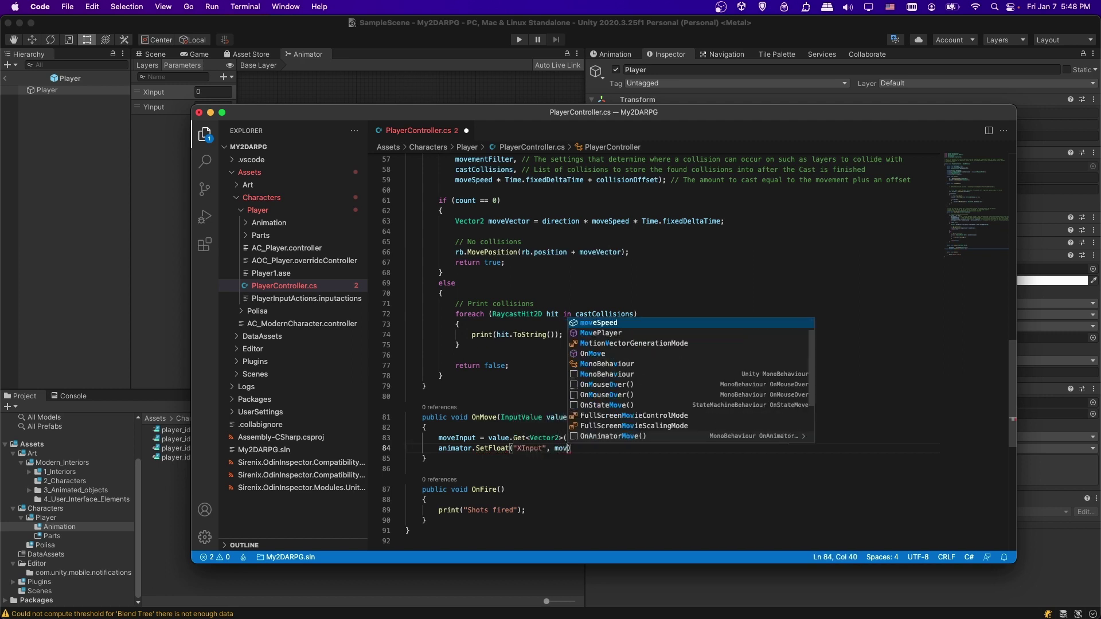
{"action": "type", "text": "eInput.x"}
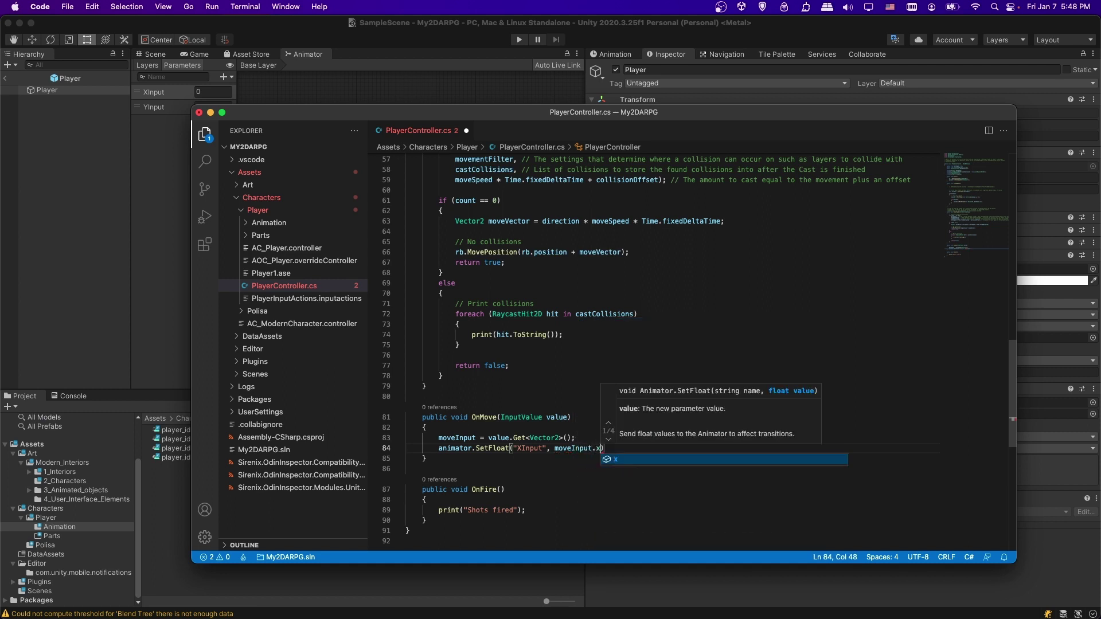
{"action": "type", "text": ")"}
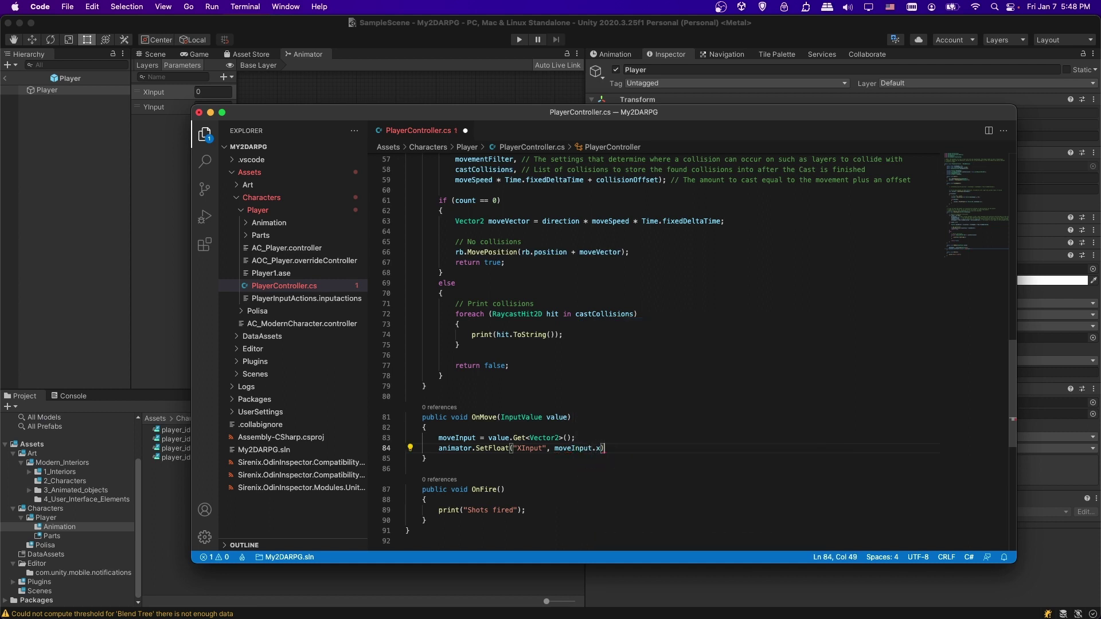
{"action": "type", "text": ";"}
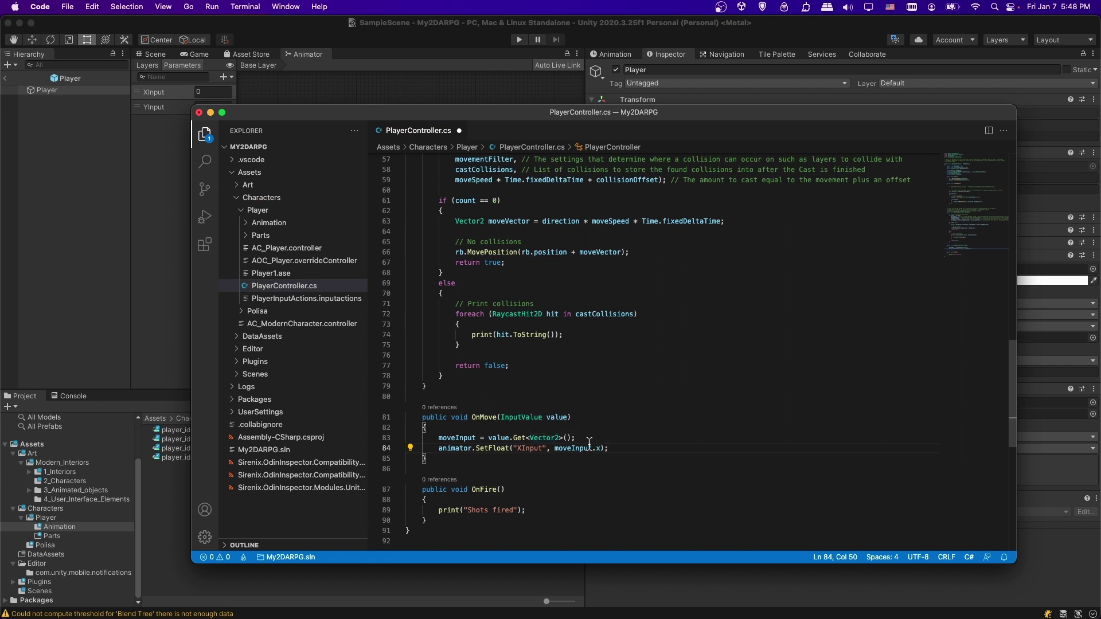
Step: Add animator.SetFloat("YInput", moveInput.y); on the line below the XInput call in OnMove
{"action": "key", "text": "Return"}
{"action": "type", "text": "animator.s"}
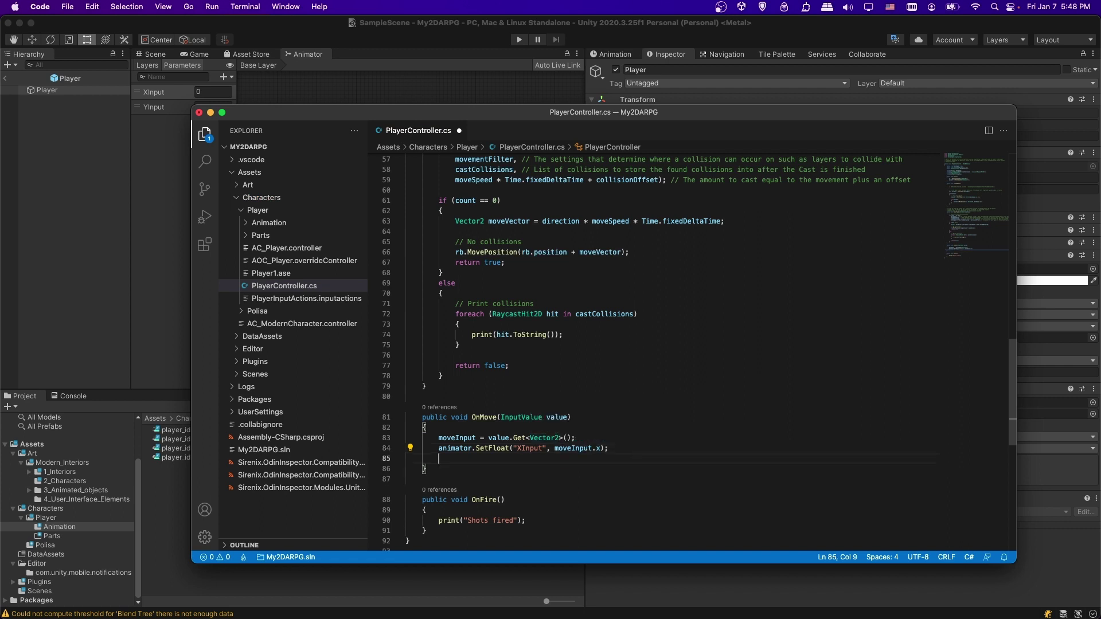
{"action": "type", "text": "etF"}
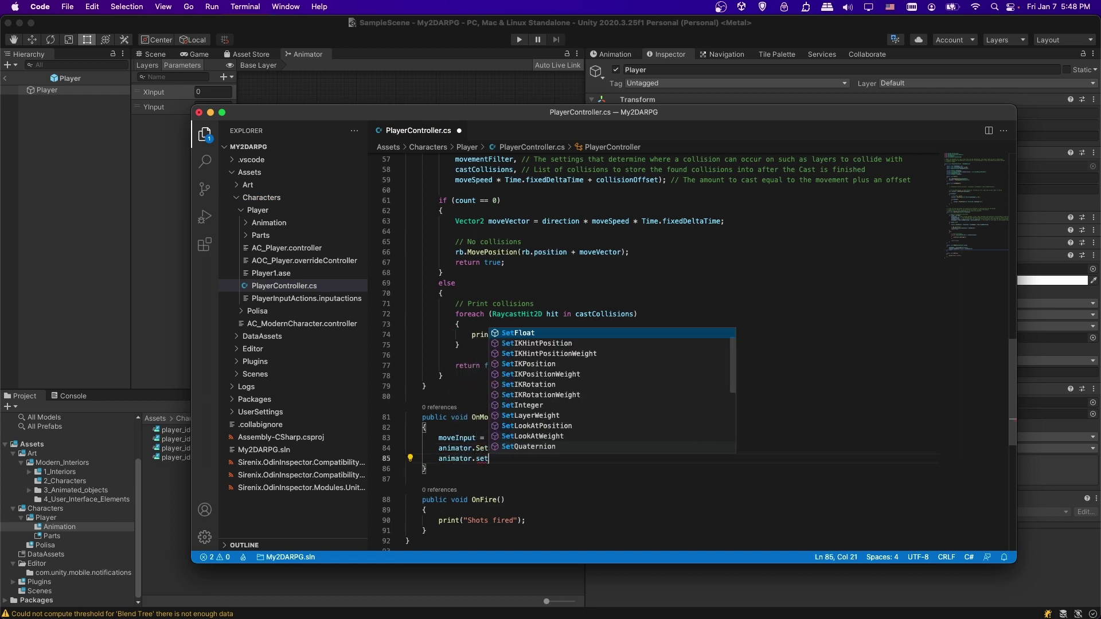
{"action": "key", "text": "Return"}
{"action": "type", "text": "(\"YInput\","}
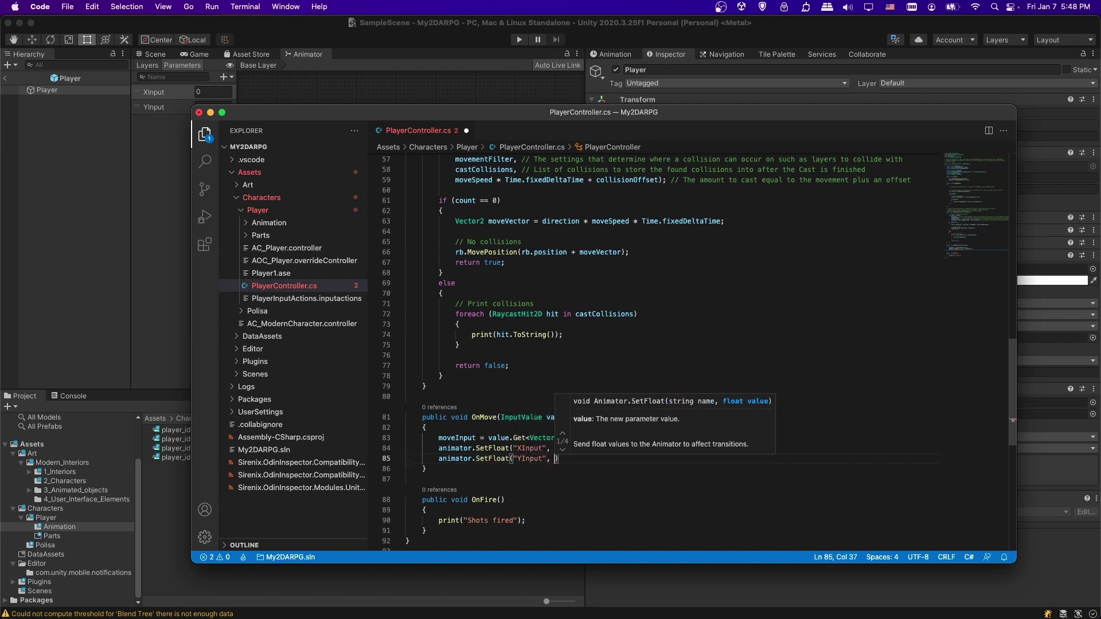
{"action": "type", "text": " moveInput.y"}
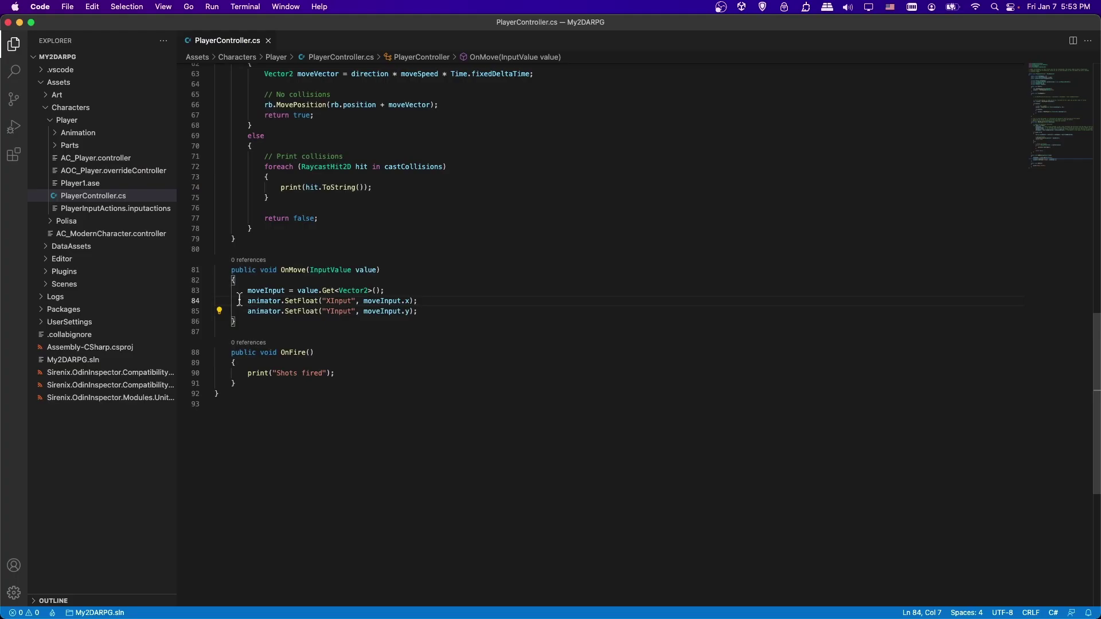
{"action": "left_click_drag", "start_coordinate": [247, 300], "coordinate": [436, 310]}
{"action": "left_click", "coordinate": [436, 309]}
{"action": "left_click", "coordinate": [426, 301]}
{"action": "left_click_drag", "start_coordinate": [427, 300], "coordinate": [364, 311]}
{"action": "left_click", "coordinate": [269, 301]}
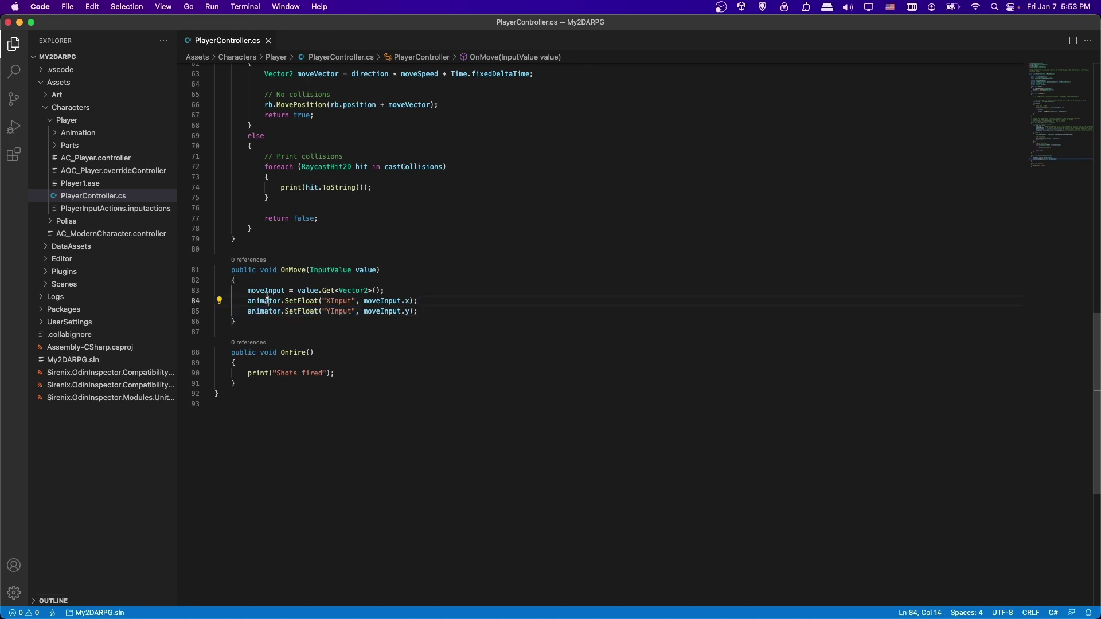
{"action": "left_click", "coordinate": [421, 300]}
Step: Insert two blank lines between the moveInput assignment and the SetFloat calls in OnMove
{"action": "left_click", "coordinate": [420, 290]}
{"action": "key", "text": "Return"}
{"action": "key", "text": "Return"}
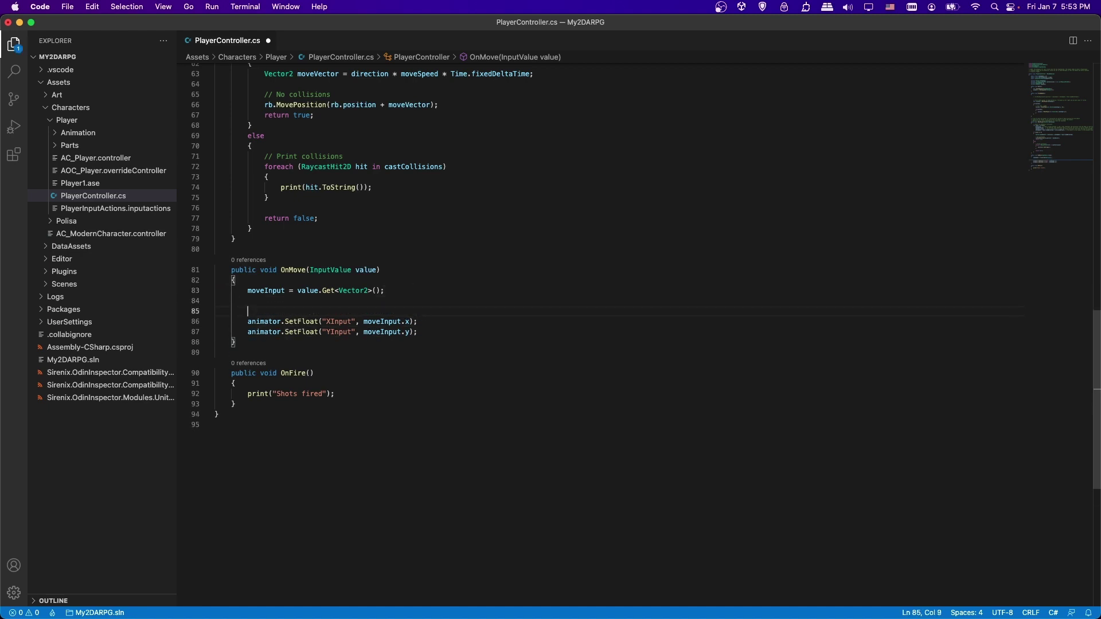
{"action": "type", "text": "moveInpu"}
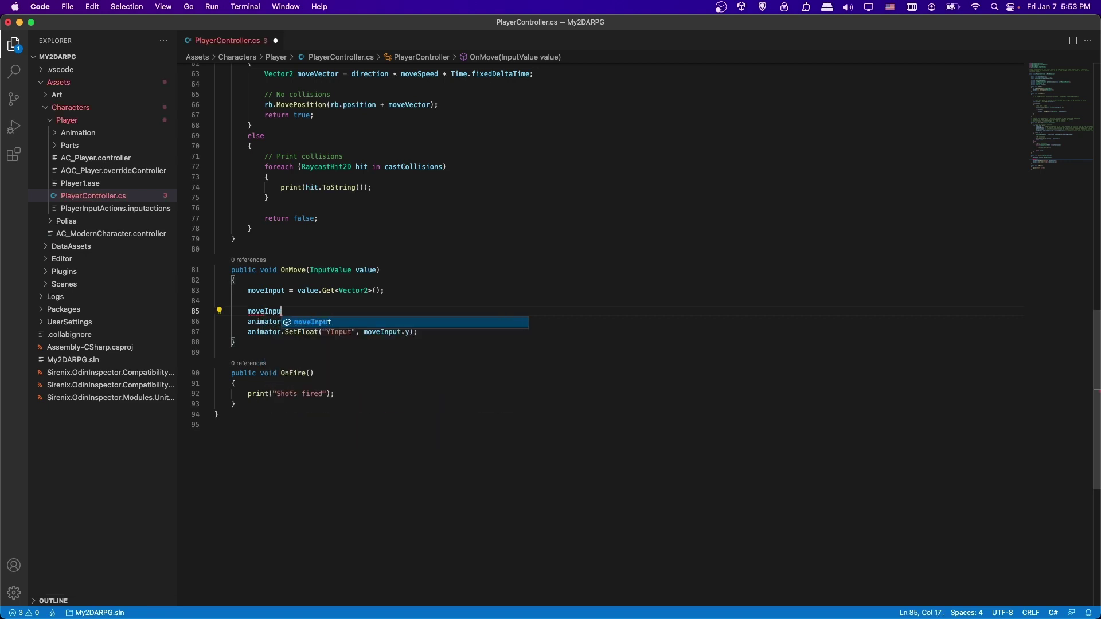
{"action": "key", "text": "BackSpace"}
{"action": "key", "text": "BackSpace"}
{"action": "key", "text": "BackSpace"}
{"action": "key", "text": "BackSpace"}
{"action": "key", "text": "BackSpace"}
{"action": "key", "text": "BackSpace"}
{"action": "key", "text": "BackSpace"}
{"action": "key", "text": "BackSpace"}
Step: Add an if block with the condition moveInput != Vector2.zero above the two SetFloat calls in OnMove
{"action": "type", "text": "if("}
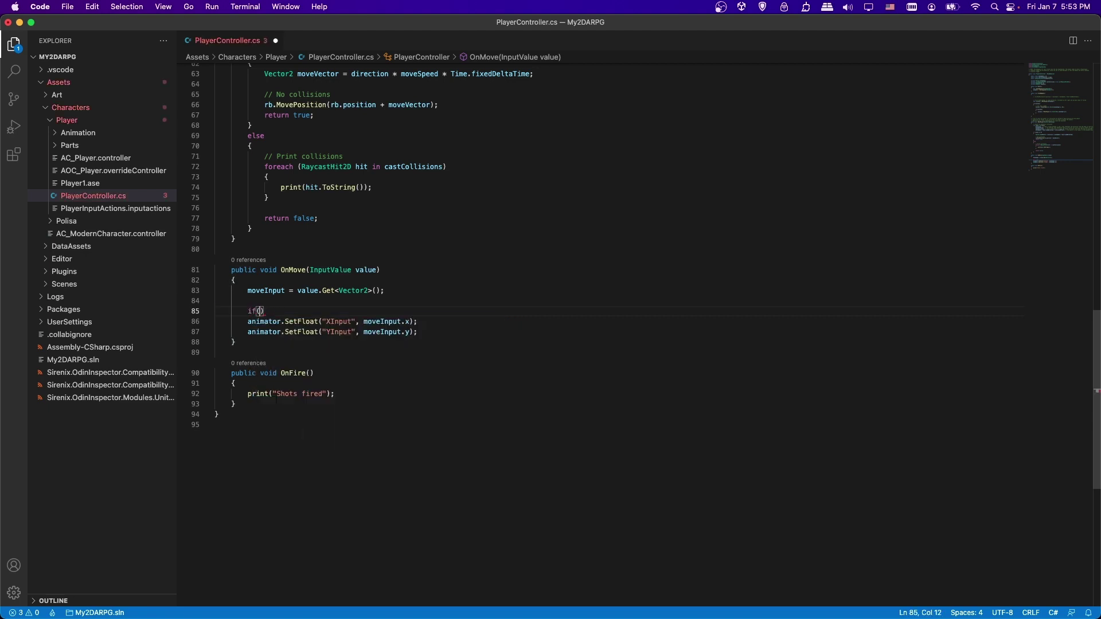
{"action": "type", "text": "moveInput !"}
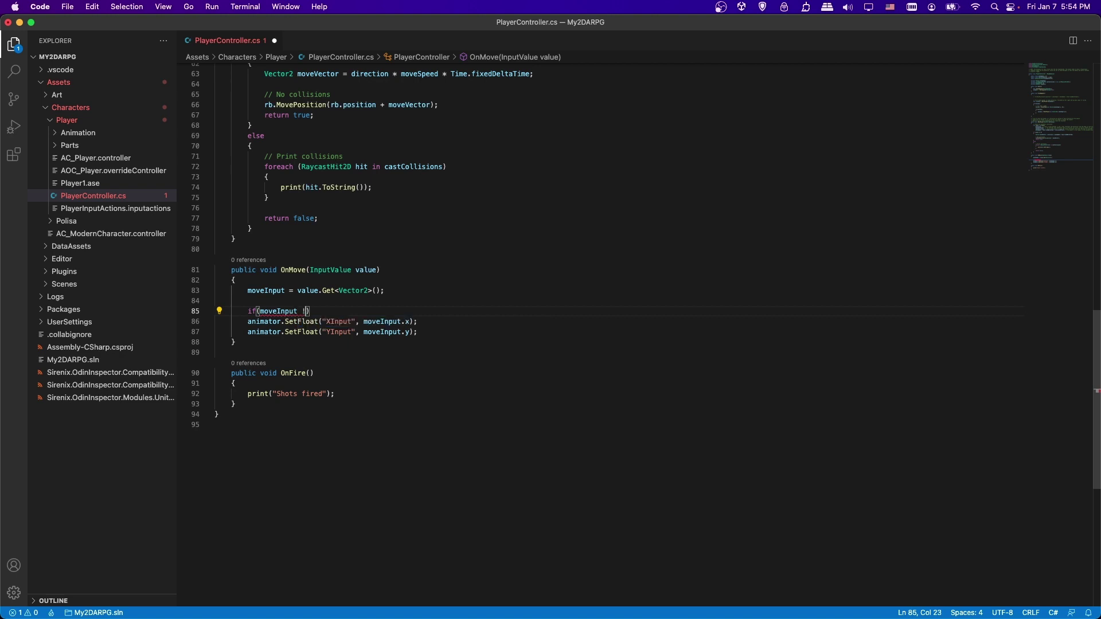
{"action": "type", "text": "= Vector2."}
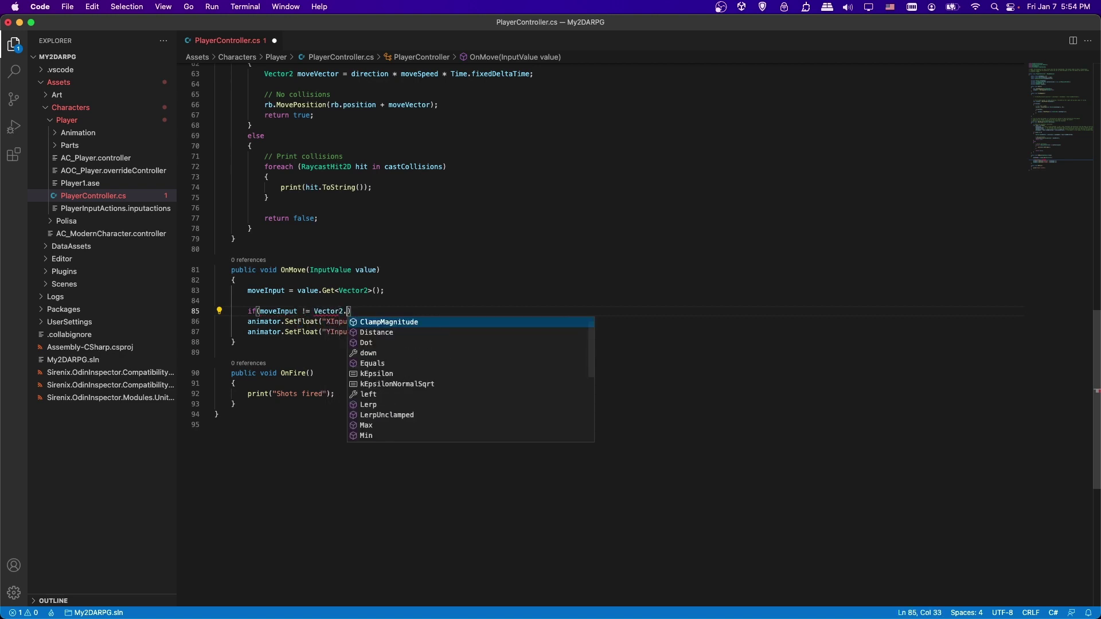
{"action": "type", "text": "zero"}
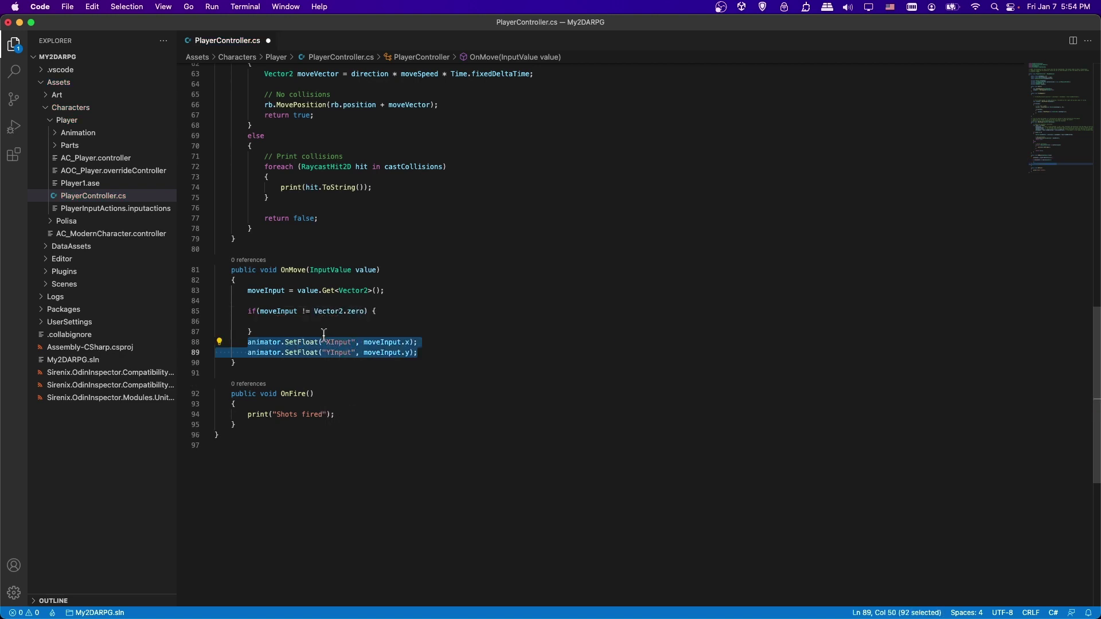
Step: Move both animator.SetFloat calls inside the moveInput != Vector2.zero block and align their indentation
{"action": "key", "text": "super+x"}
{"action": "left_click", "coordinate": [269, 321]}
{"action": "key", "text": "super+v"}
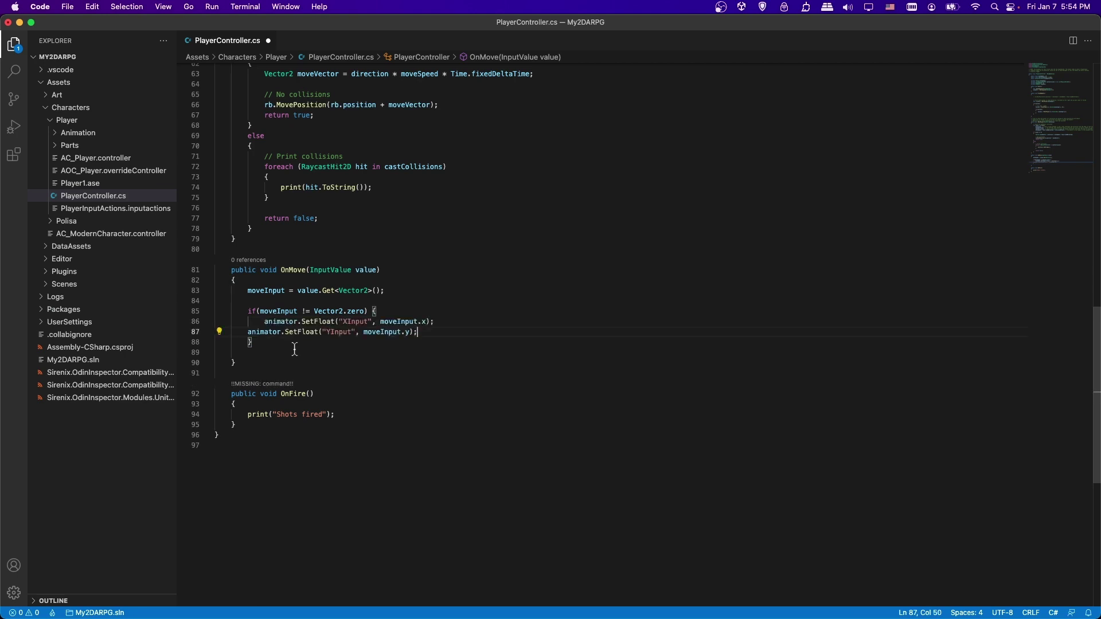
{"action": "left_click", "coordinate": [242, 331]}
{"action": "key", "text": "Tab"}
{"action": "key", "text": "Tab"}
{"action": "left_click", "coordinate": [268, 333]}
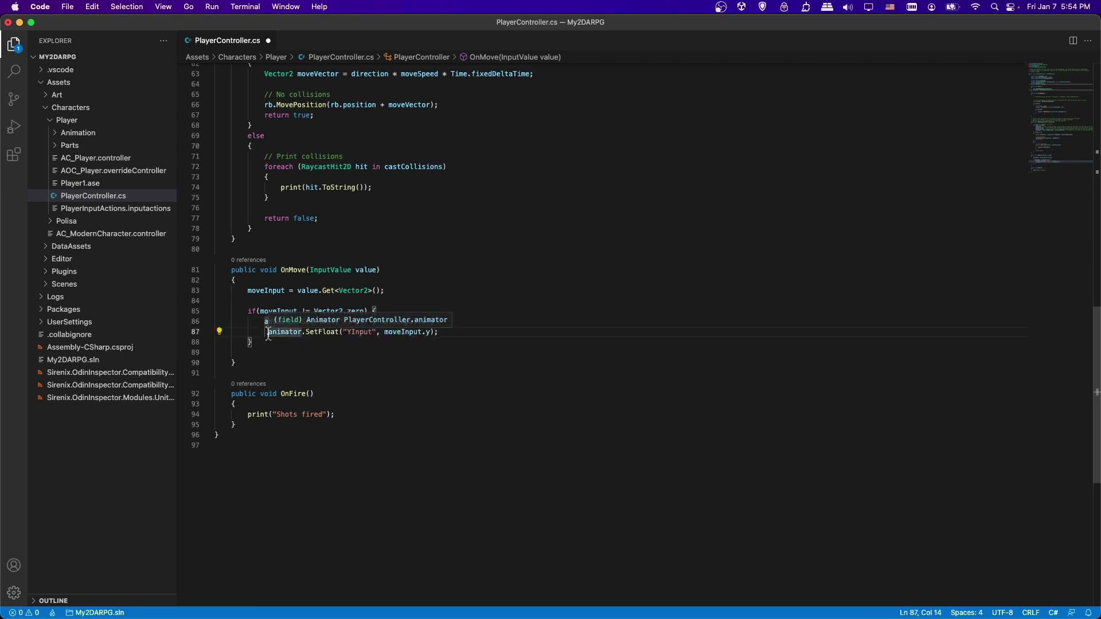
{"action": "key", "text": "BackSpace"}
{"action": "key", "text": "Down"}
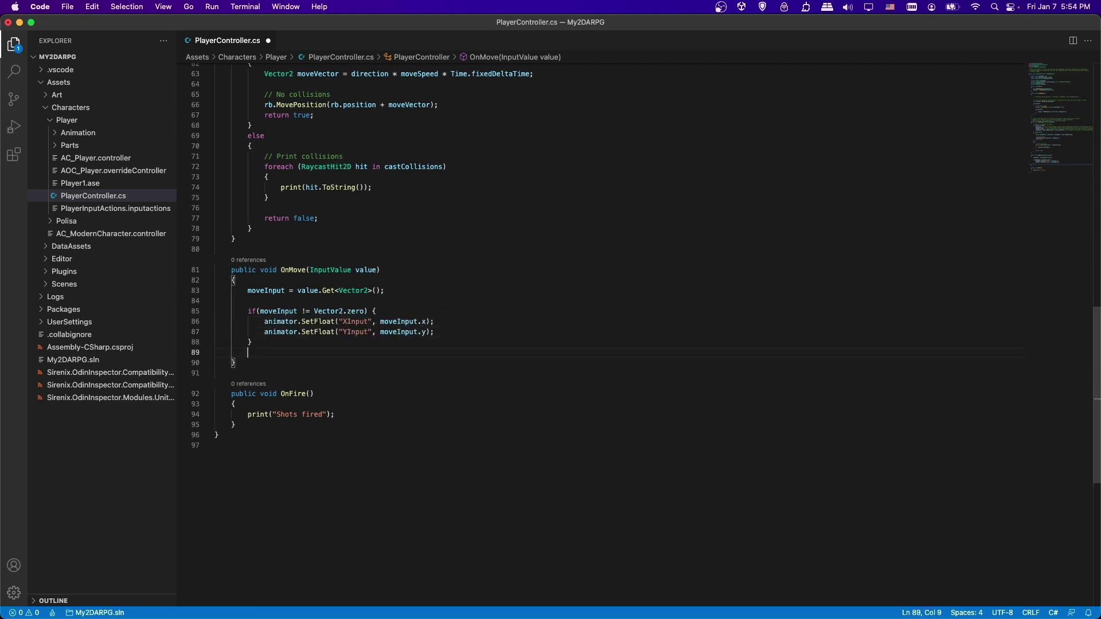
Step: Remove the blank line after the moveInput != Vector2.zero block in OnMove and start a // comment on a new line above the block
{"action": "key", "text": "Down"}
{"action": "key", "text": "BackSpace"}
{"action": "key", "text": "Up"}
{"action": "key", "text": "Up"}
{"action": "key", "text": "Up"}
{"action": "key", "text": "Up"}
{"action": "key", "text": "Return"}
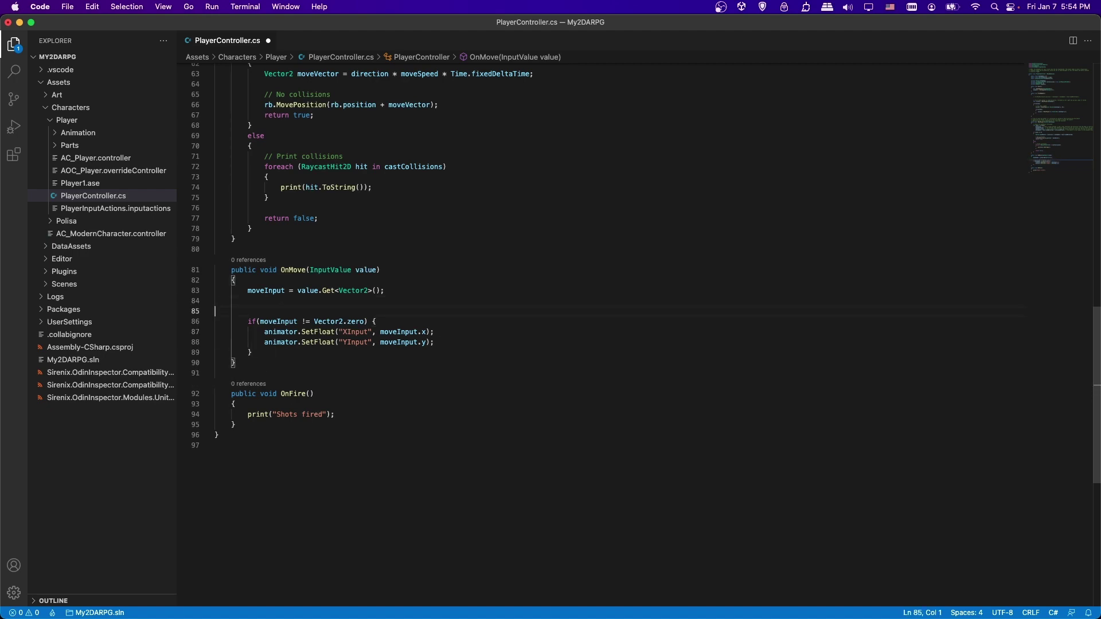
{"action": "key", "text": "Tab"}
{"action": "key", "text": "Tab"}
{"action": "type", "text": "// O"}
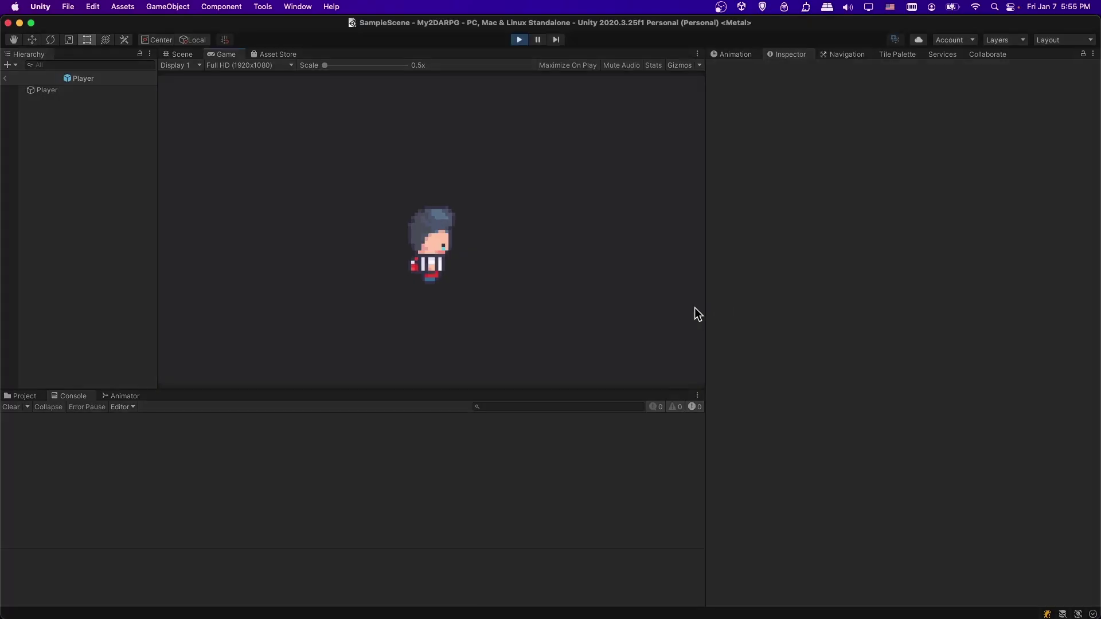
Step: In Unity's play mode, walk the player up, down, left and right with stops between to check the directional Idle and Walk animations
{"action": "key", "text": "d"}
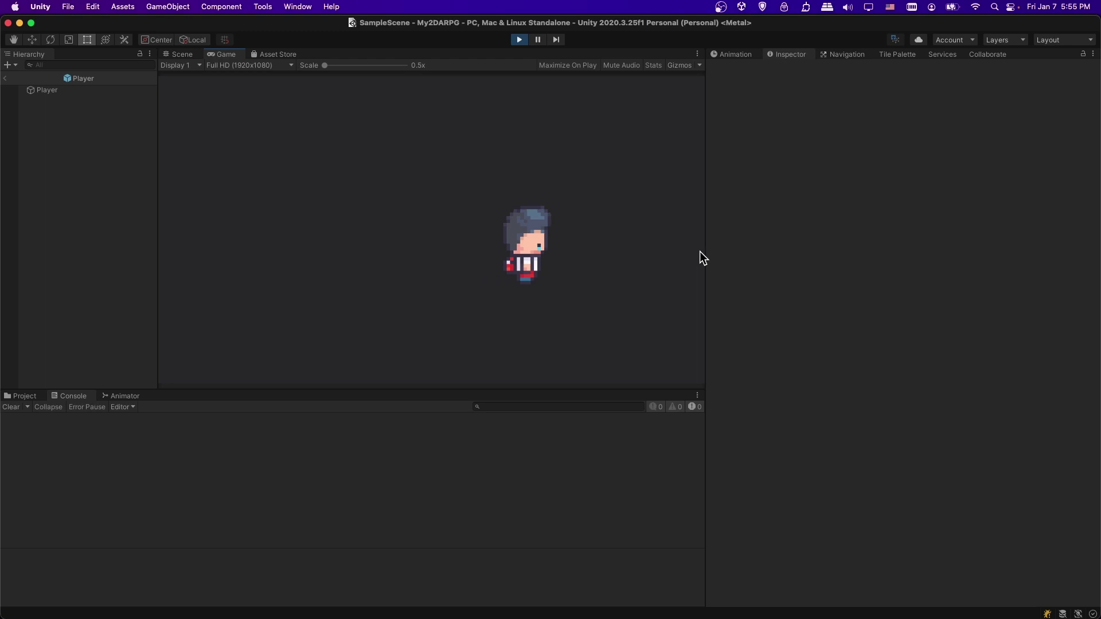
{"action": "key", "text": "w"}
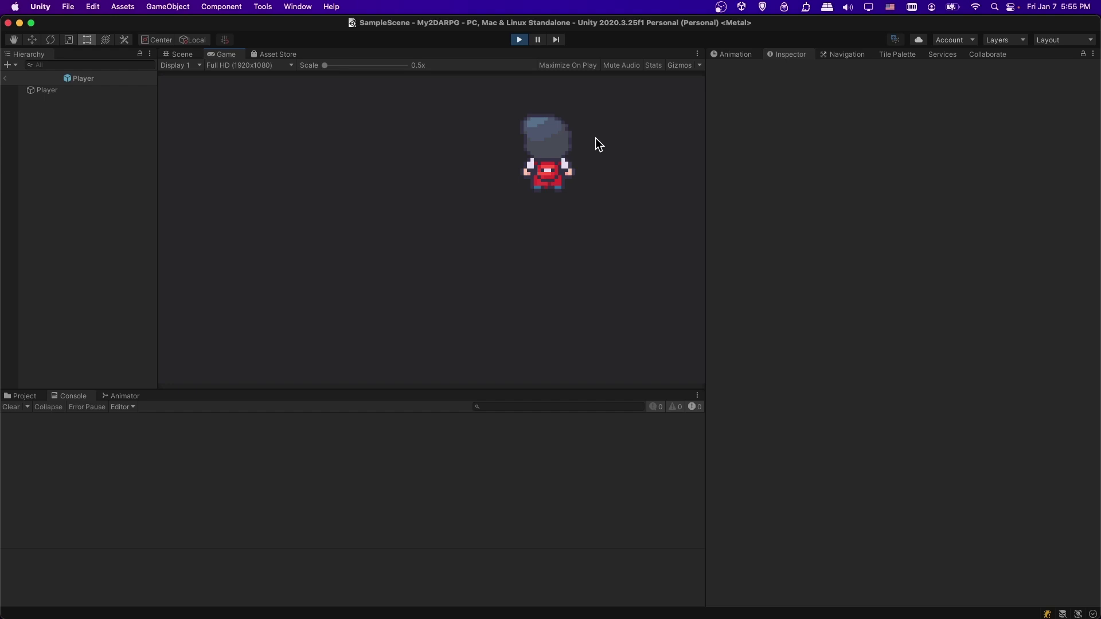
{"action": "key", "text": "s"}
{"action": "key", "text": "a"}
{"action": "key", "text": "s"}
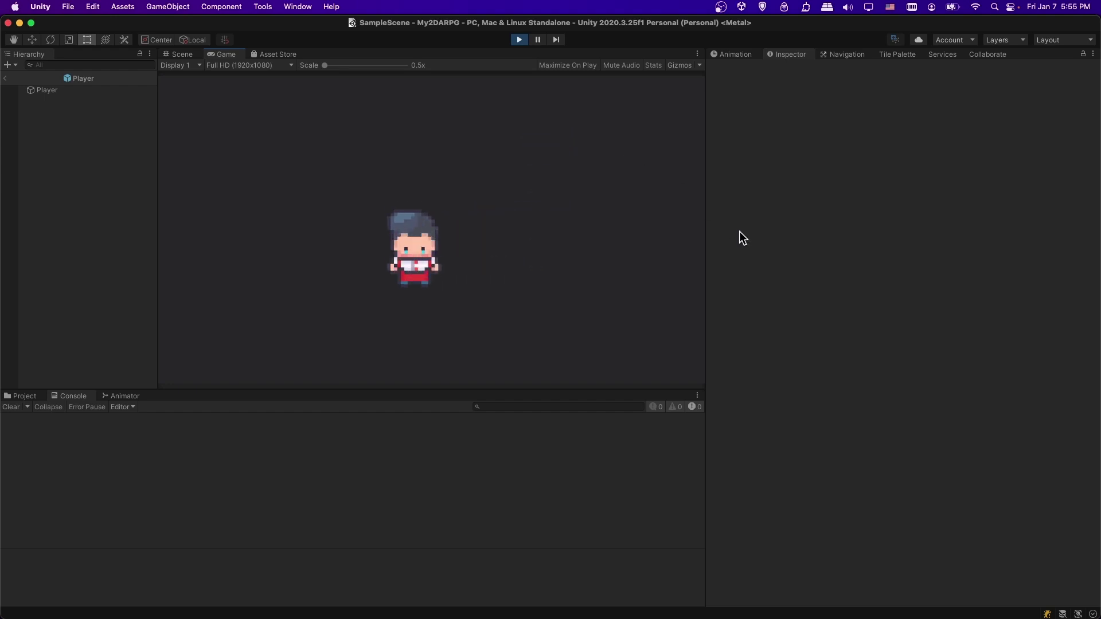
{"action": "key", "text": "d"}
{"action": "key", "text": "a"}
{"action": "key", "text": "a"}
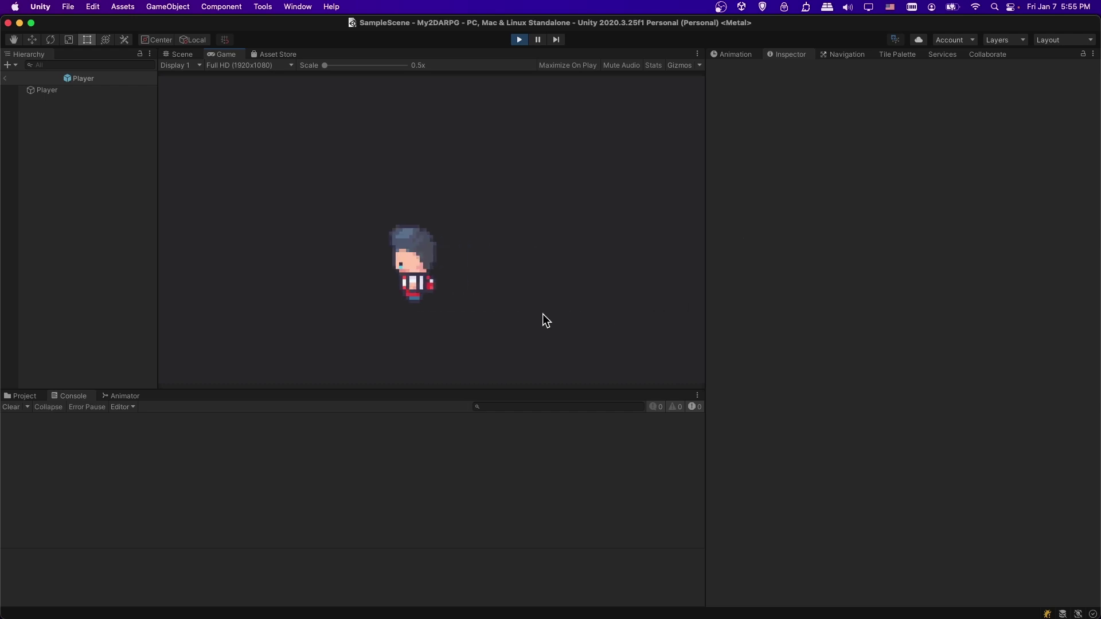
{"action": "key", "text": "w"}
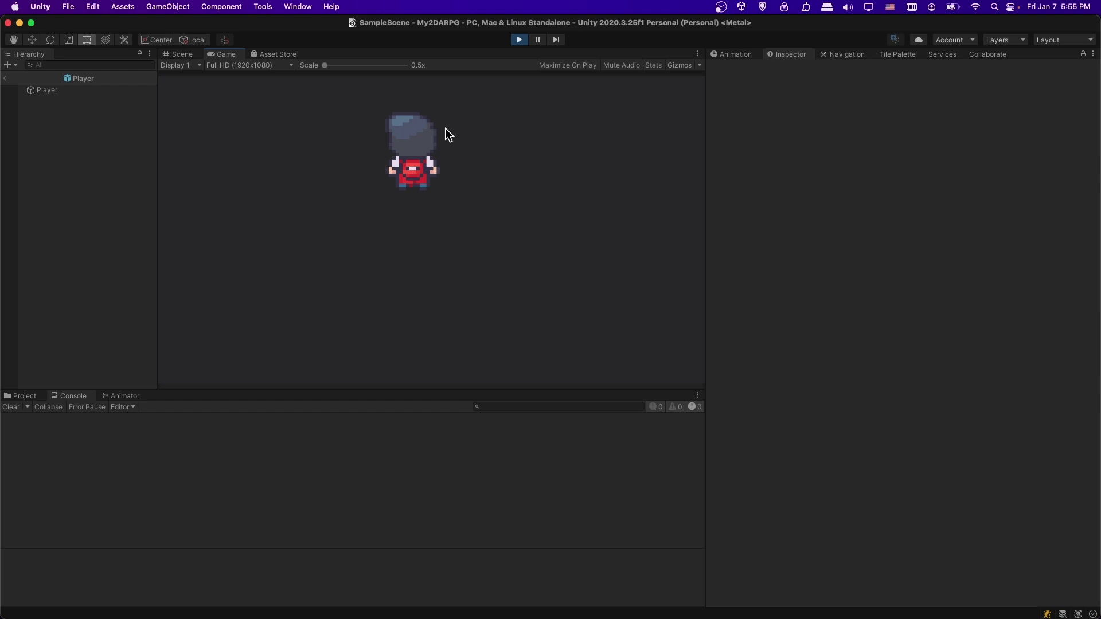
{"action": "key", "text": "s"}
{"action": "key", "text": "d"}
{"action": "key", "text": "a"}
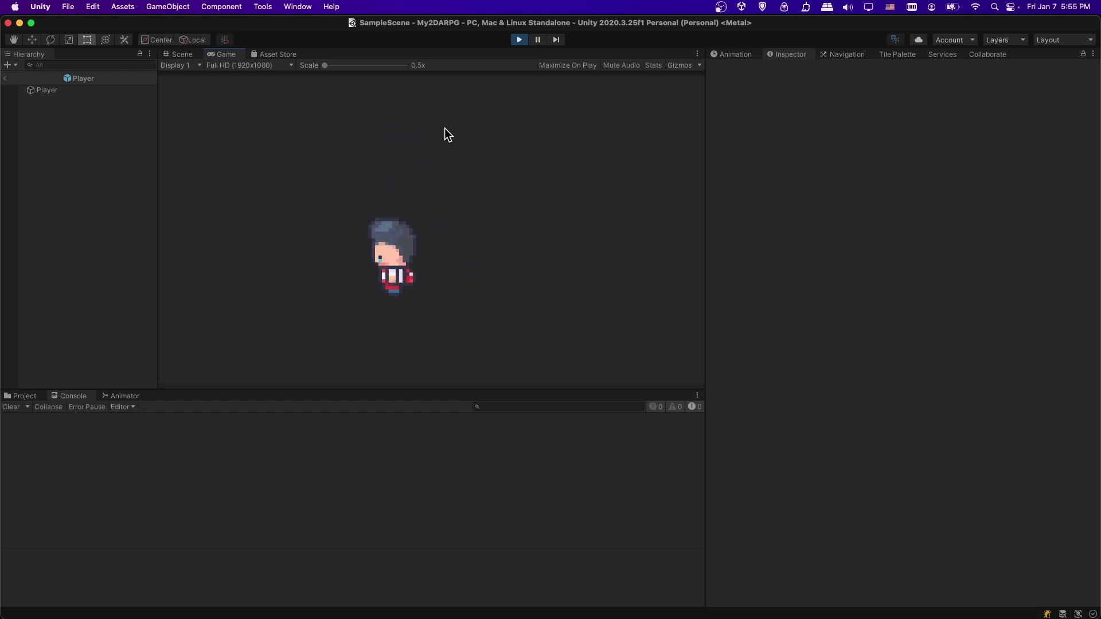
{"action": "key", "text": "a"}
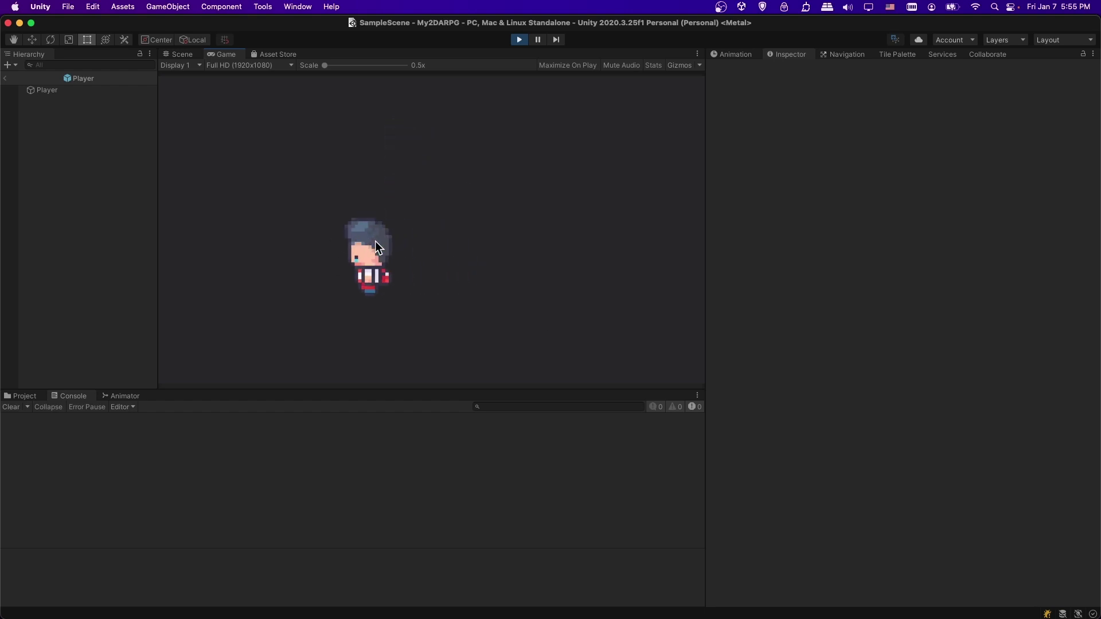
{"action": "key", "text": "d"}
{"action": "key", "text": "a"}
{"action": "key", "text": "a"}
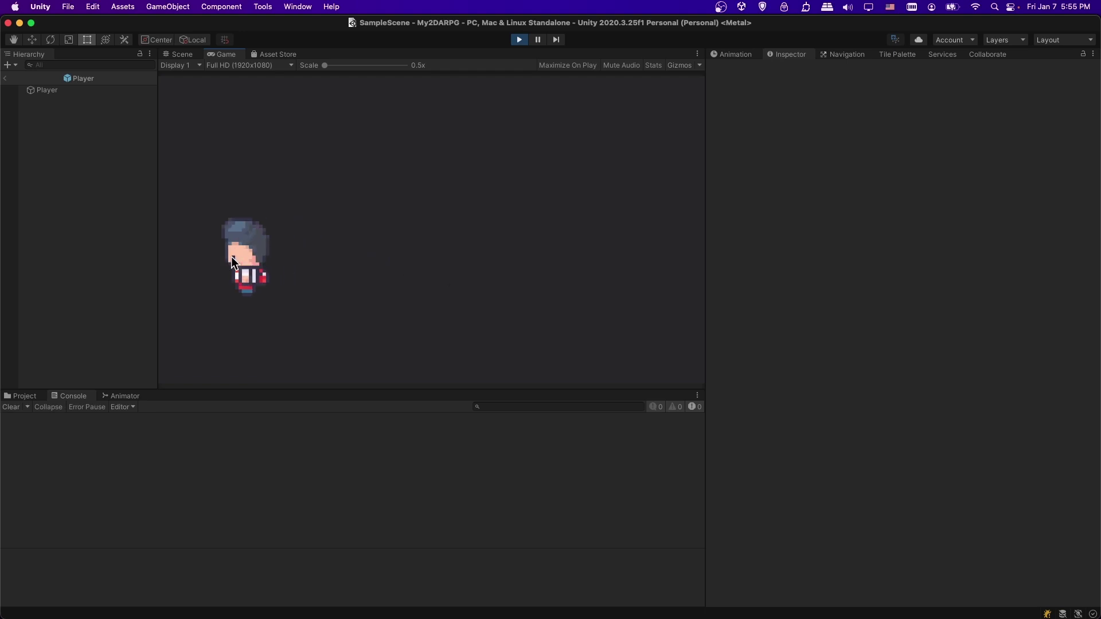
{"action": "key", "text": "d"}
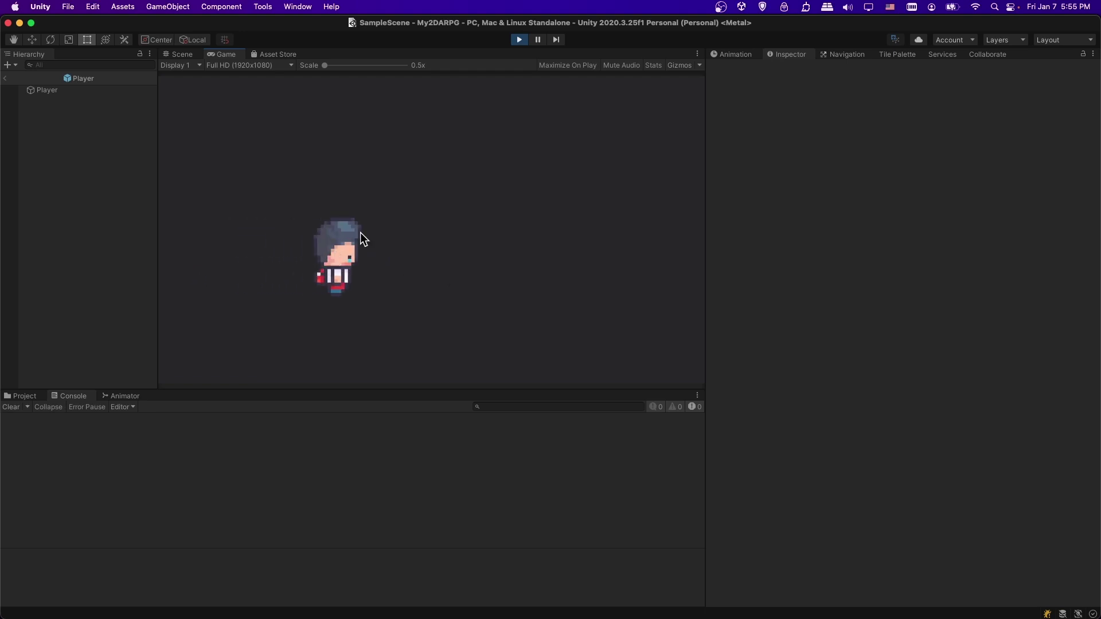
{"action": "key", "text": "d"}
{"action": "key", "text": "w"}
{"action": "key", "text": "s"}
{"action": "key", "text": "a"}
{"action": "key", "text": "w"}
{"action": "key", "text": "d"}
{"action": "key", "text": "s"}
{"action": "key", "text": "a"}
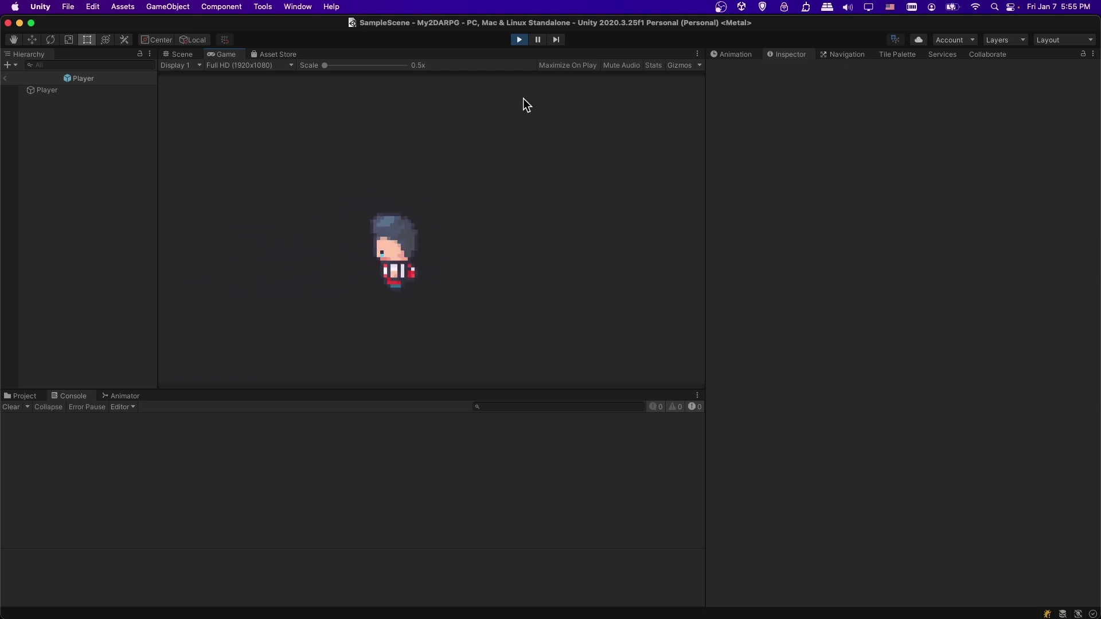